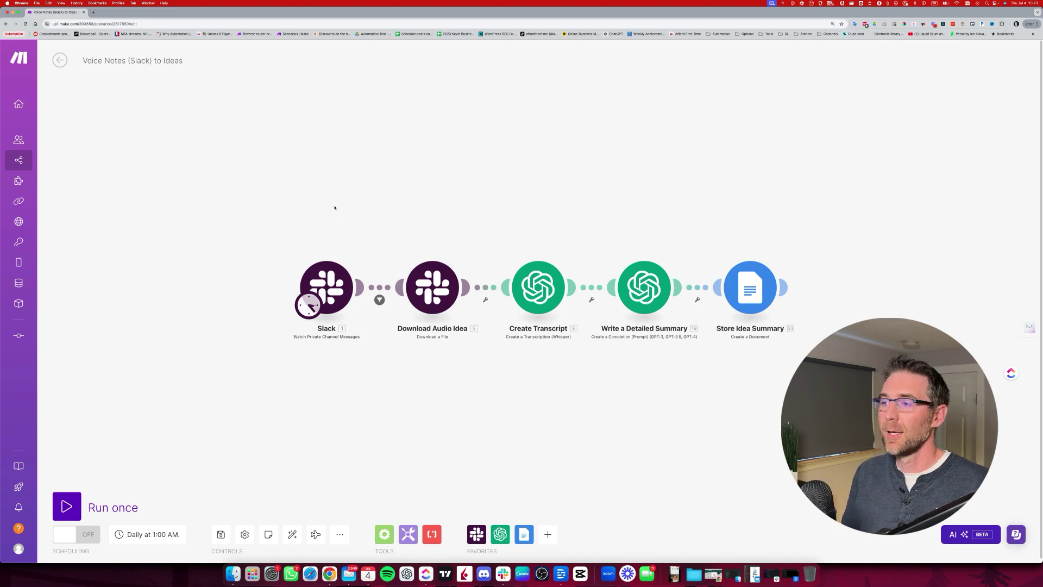
right_click(326, 182)
left_click(327, 232)
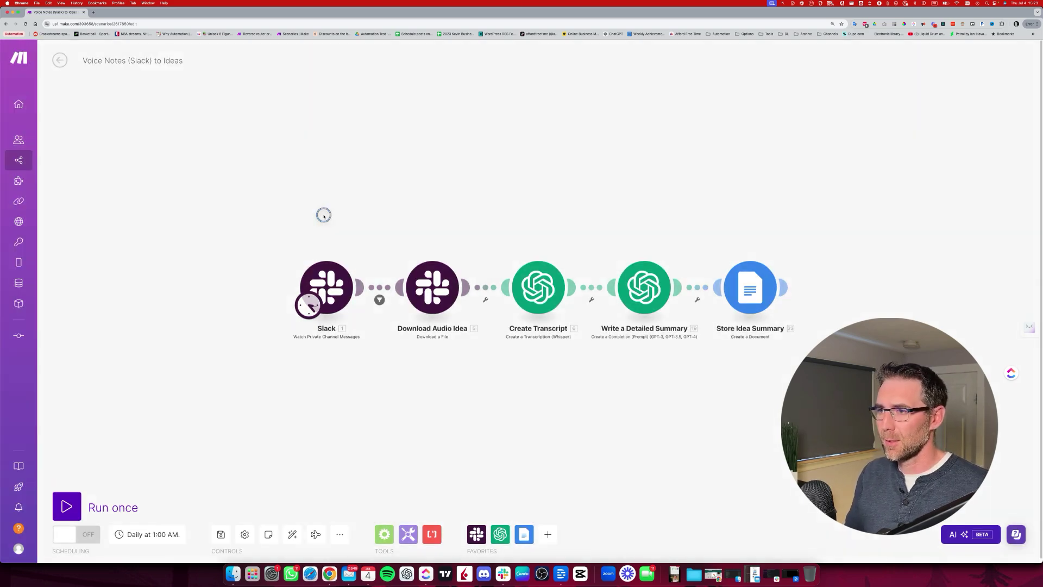
left_click_drag(337, 182, 330, 248)
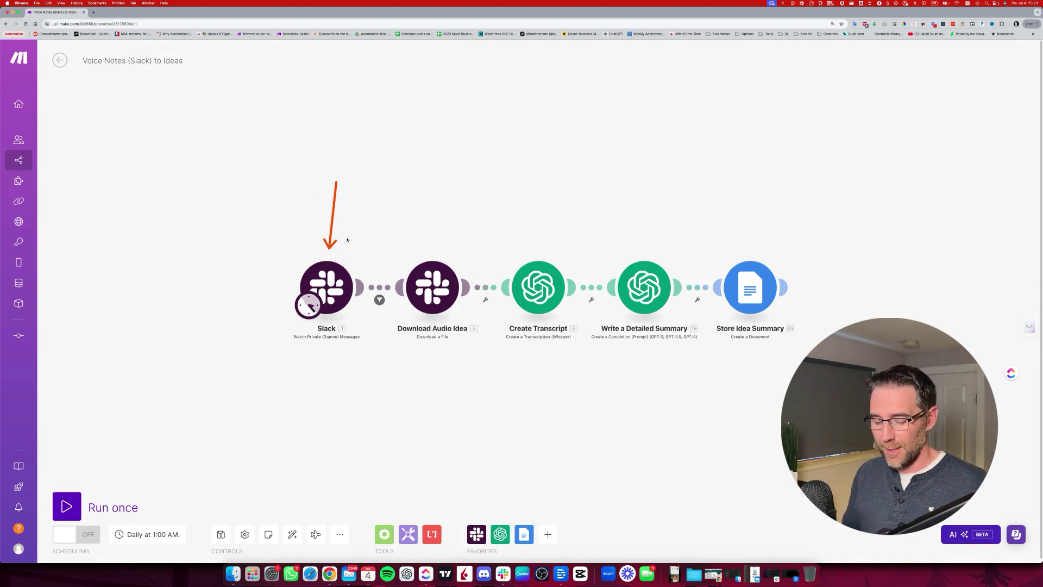
left_click_drag(431, 196, 434, 250)
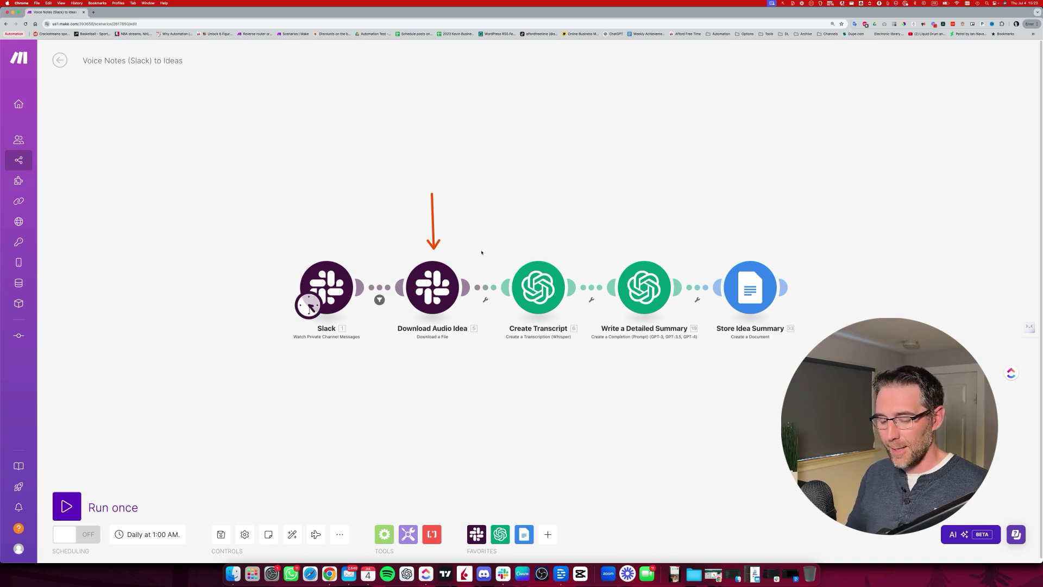
left_click_drag(529, 196, 533, 254)
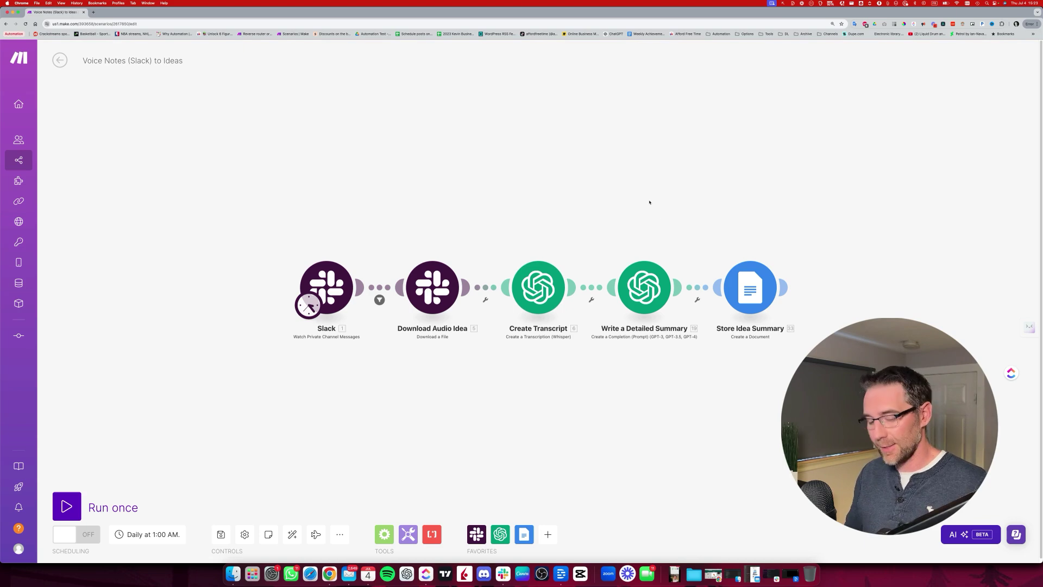
mouse_move(648, 200)
left_mouse_down()
mouse_move(637, 271)
mouse_move(638, 257)
left_mouse_up()
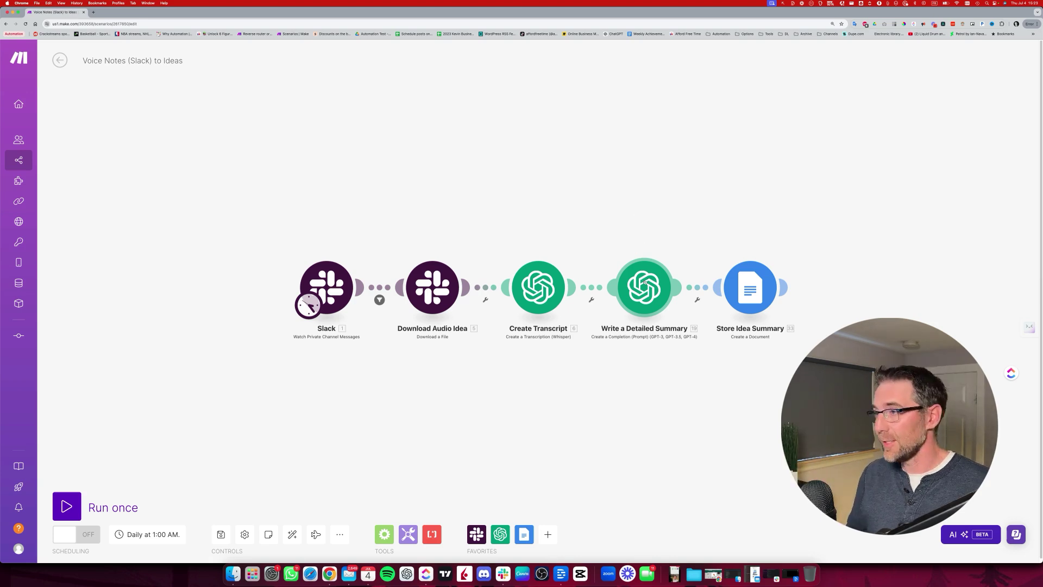
left_click_drag(742, 188, 743, 249)
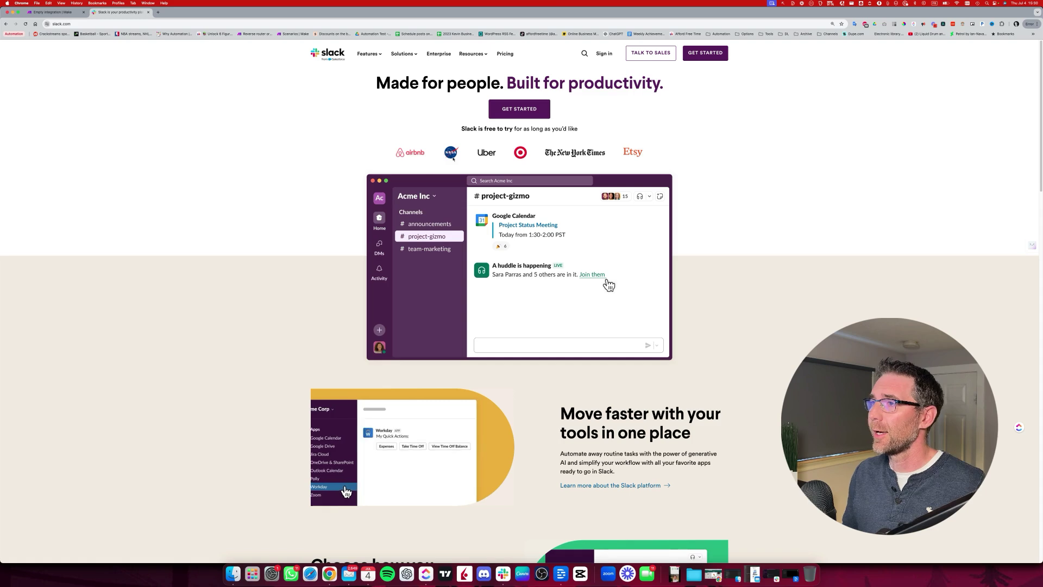
- Open Slack's pricing page and examine the Free plan's workspace, message history and audio meeting features
left_click(508, 54)
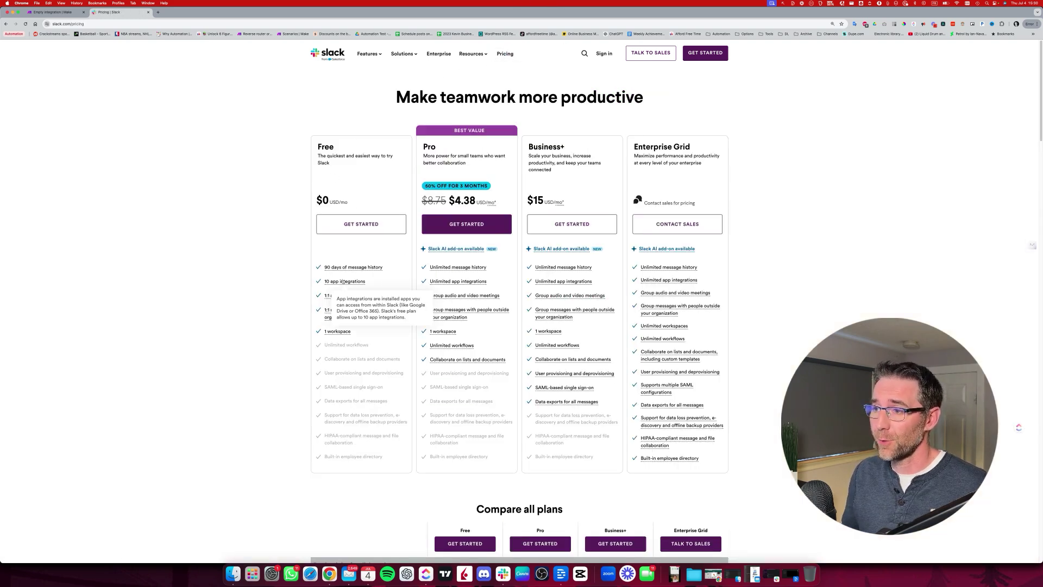
mouse_move(367, 334)
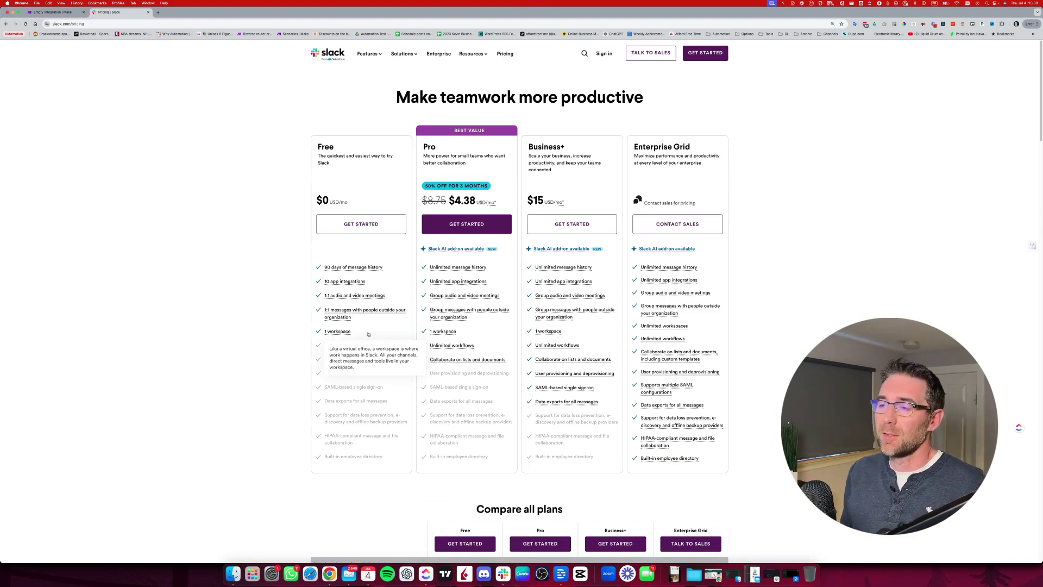
mouse_move(364, 269)
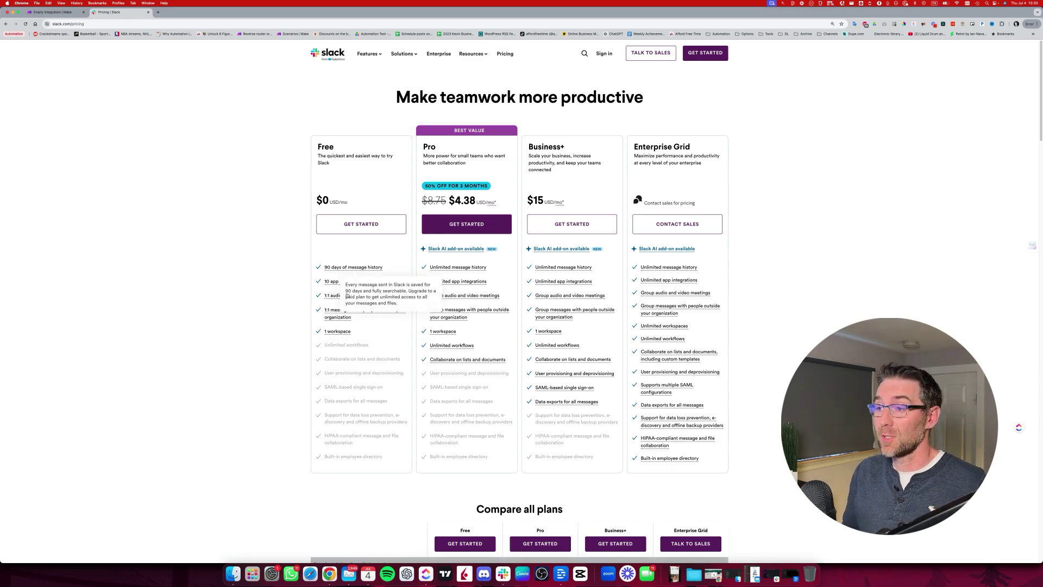
mouse_move(370, 296)
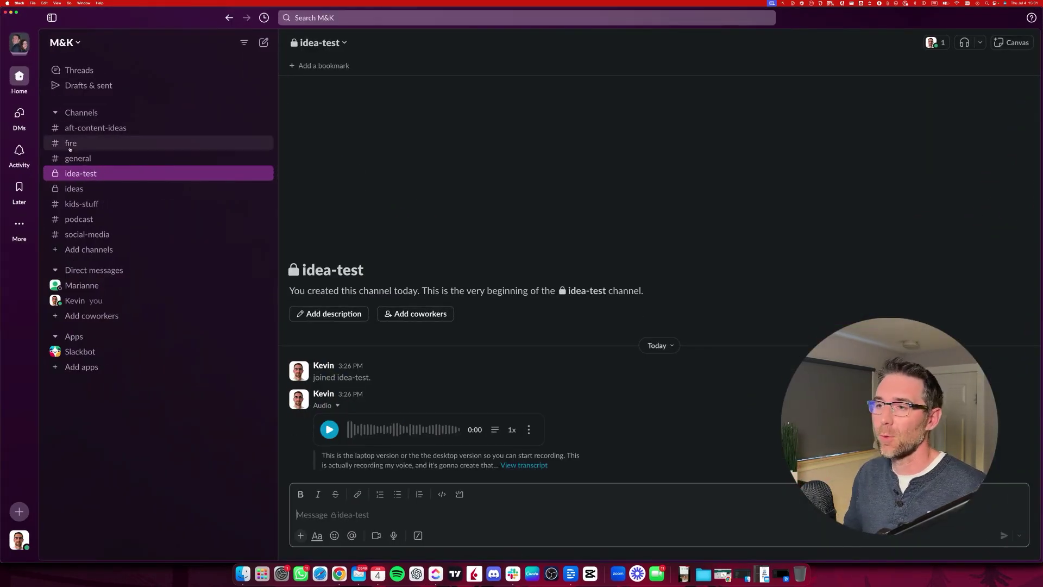
- Create a private Slack channel named ideas-tests, without adding any people to it
left_click(73, 189)
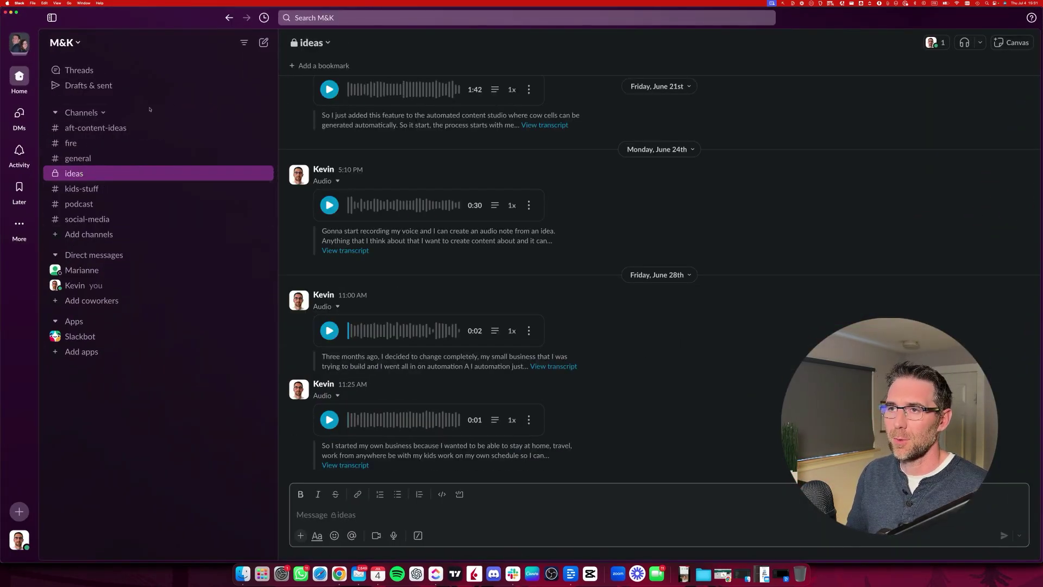
left_click(84, 112)
mouse_move(196, 136)
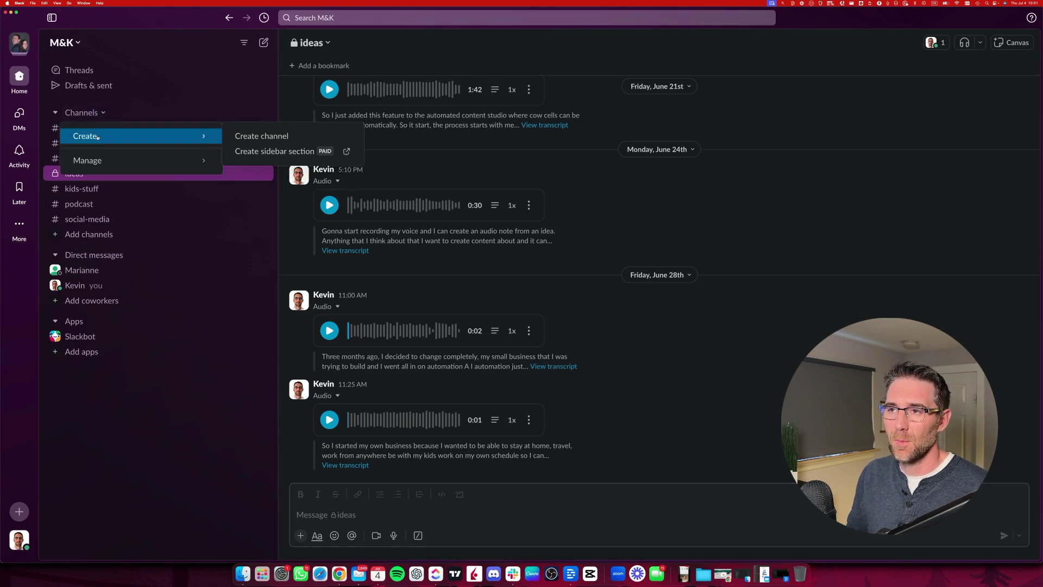
left_click(248, 136)
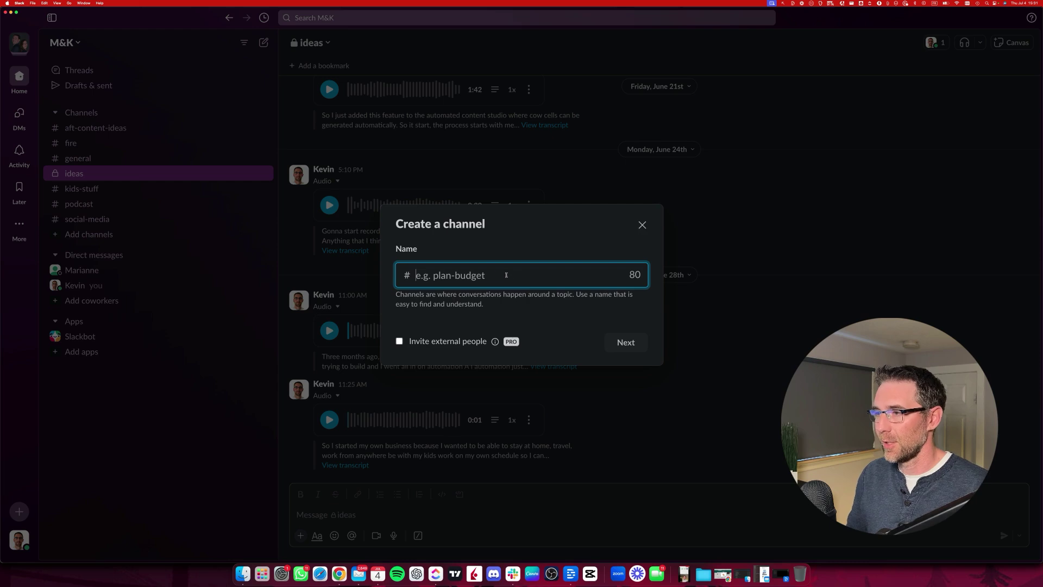
type("ideas")
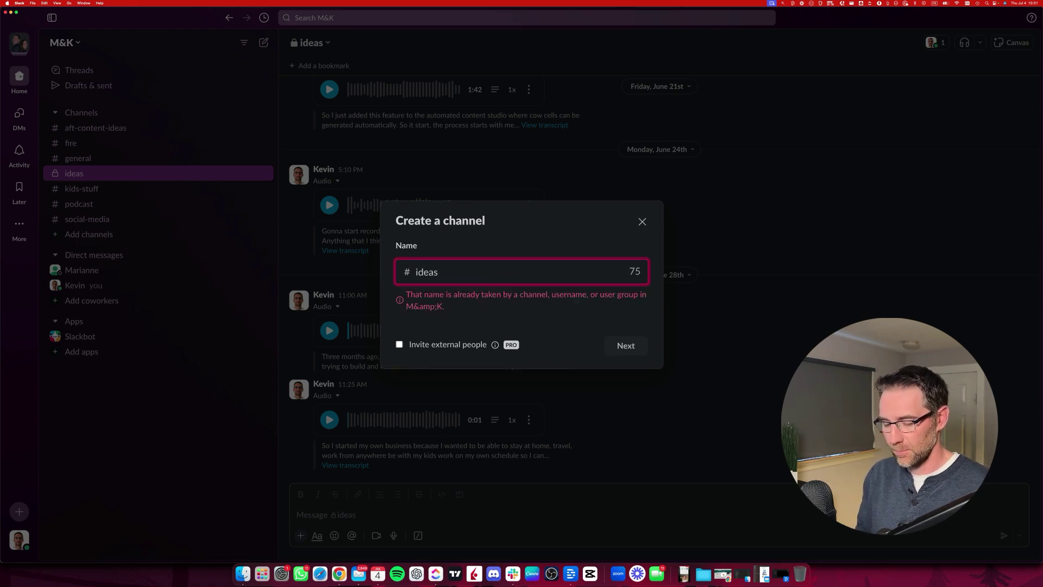
type("-tests")
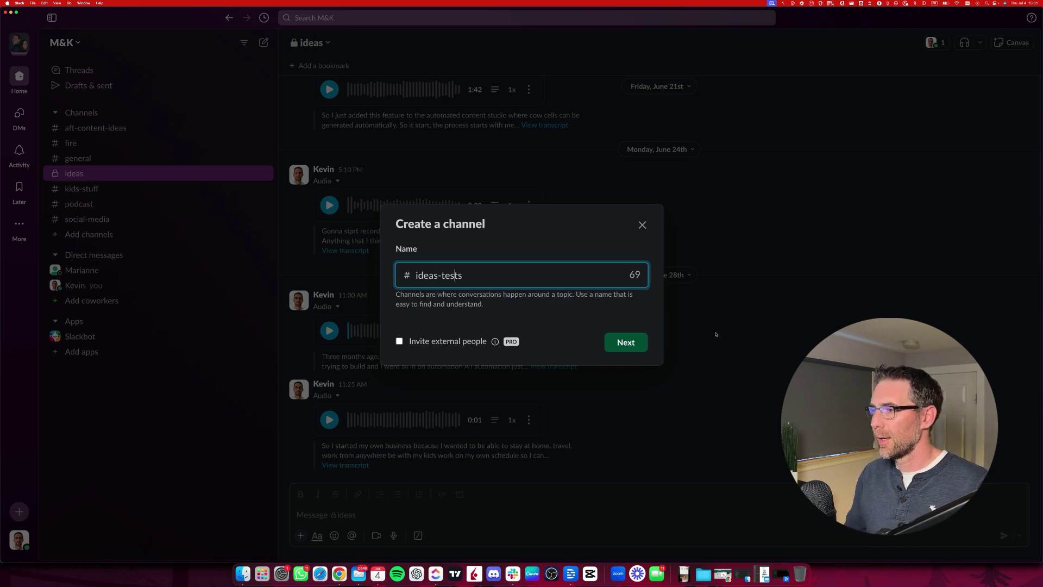
left_click(626, 342)
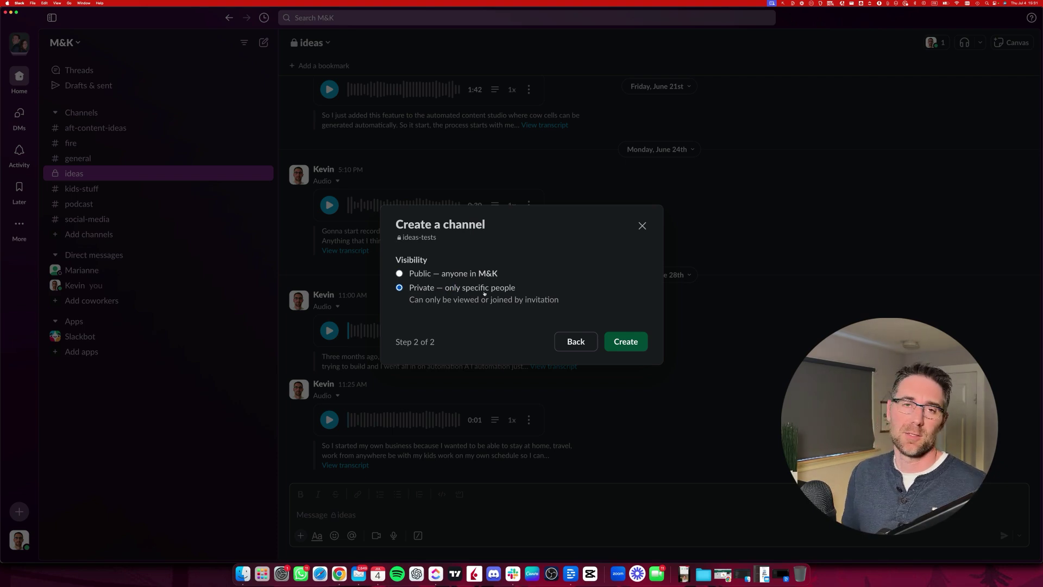
left_click(630, 337)
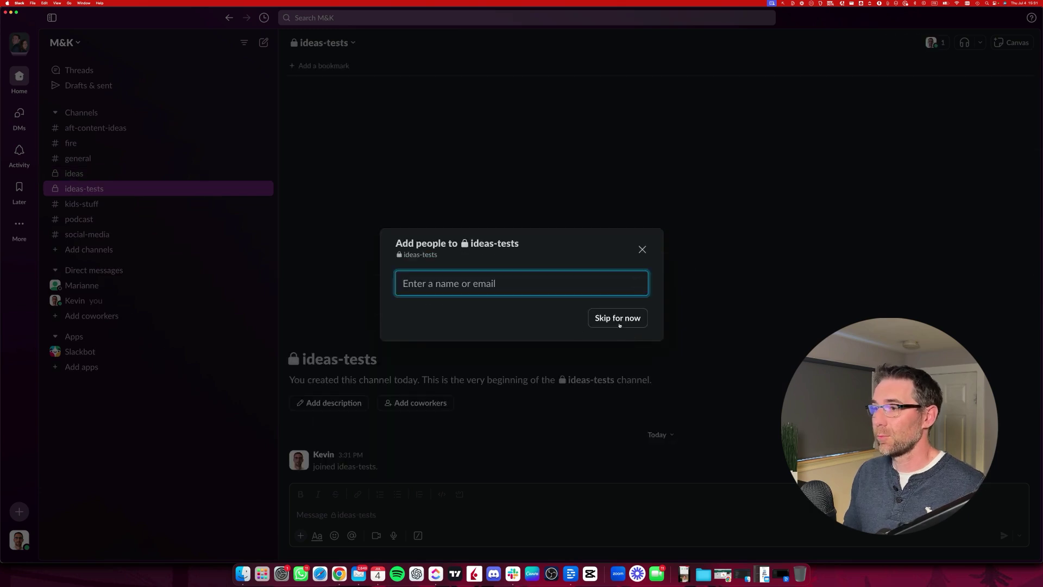
left_click(619, 324)
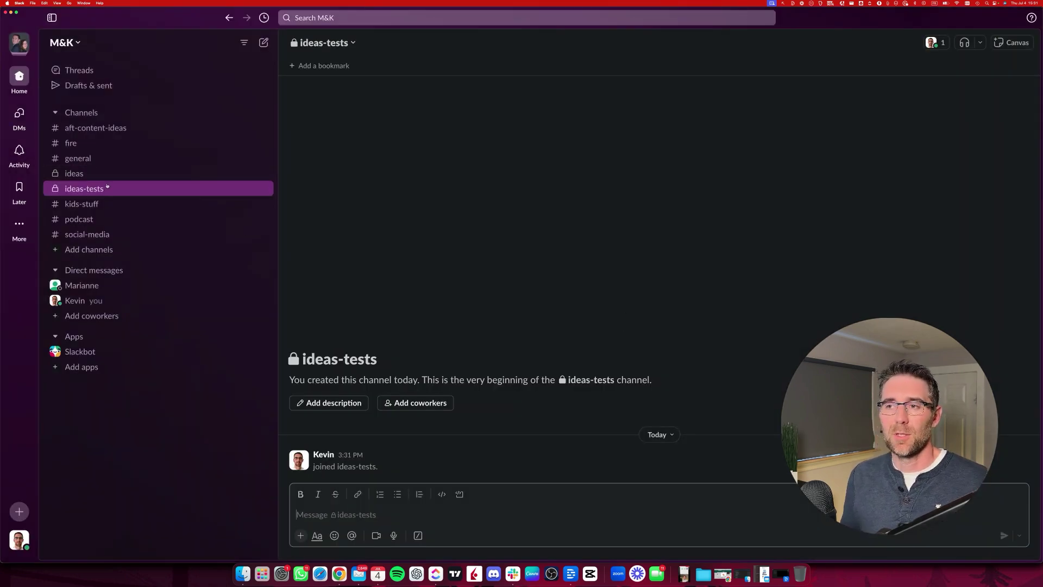
- Record an audio clip of an idea in the ideas-tests channel and send it
left_click(393, 535)
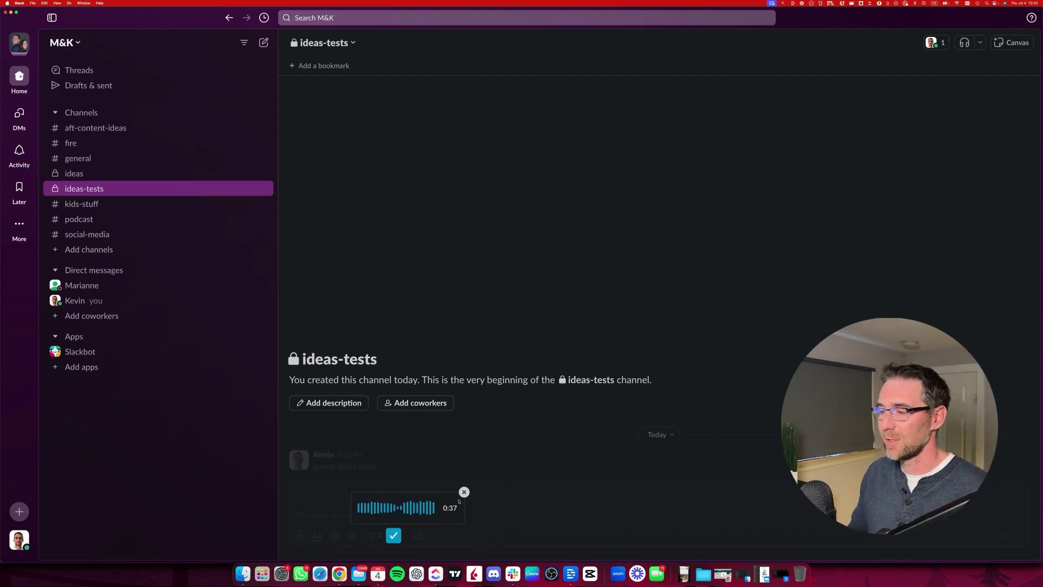
left_click(393, 535)
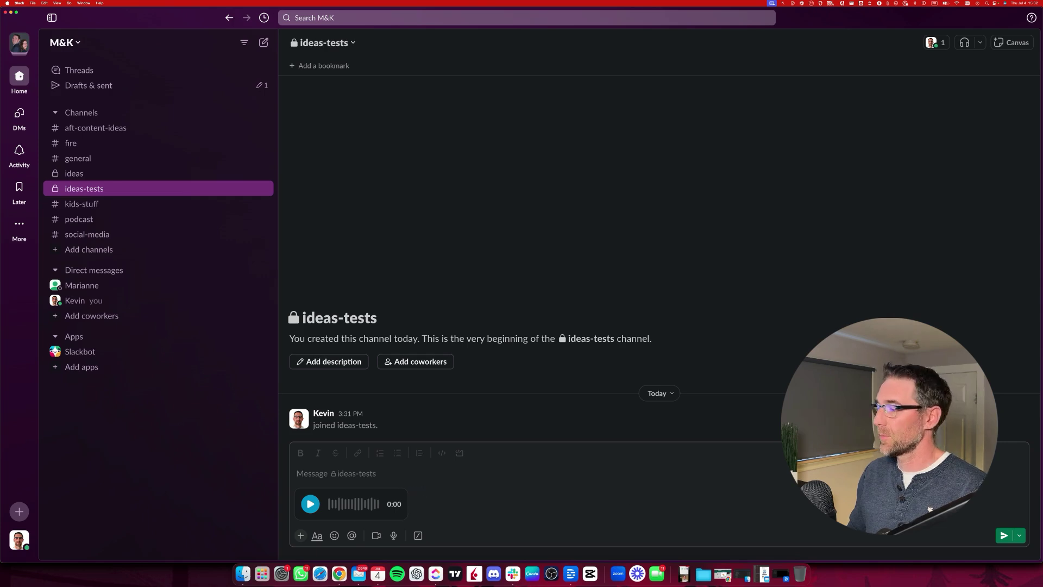
left_click(1003, 535)
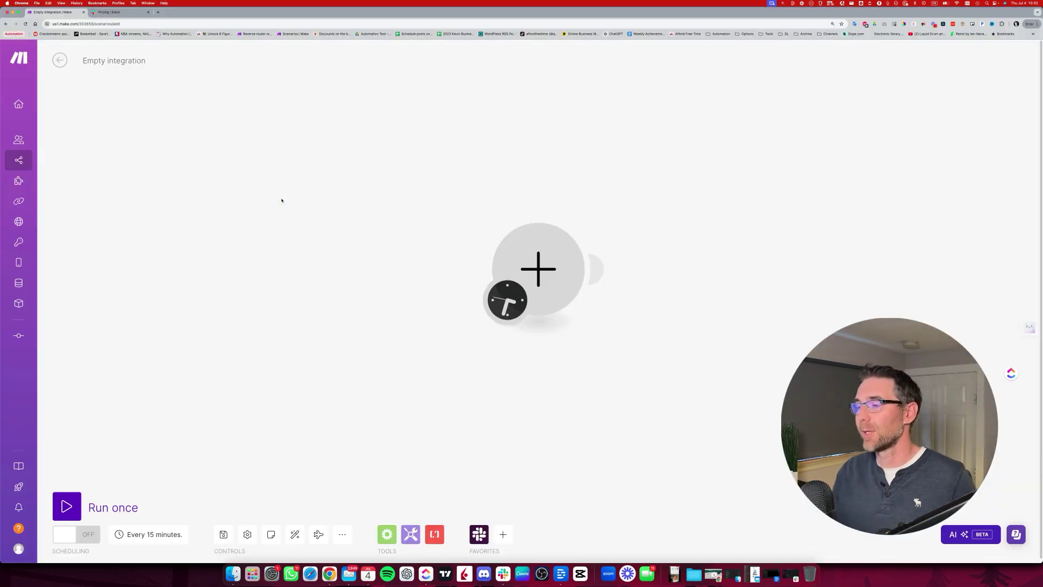
left_click(521, 245)
left_click(459, 129)
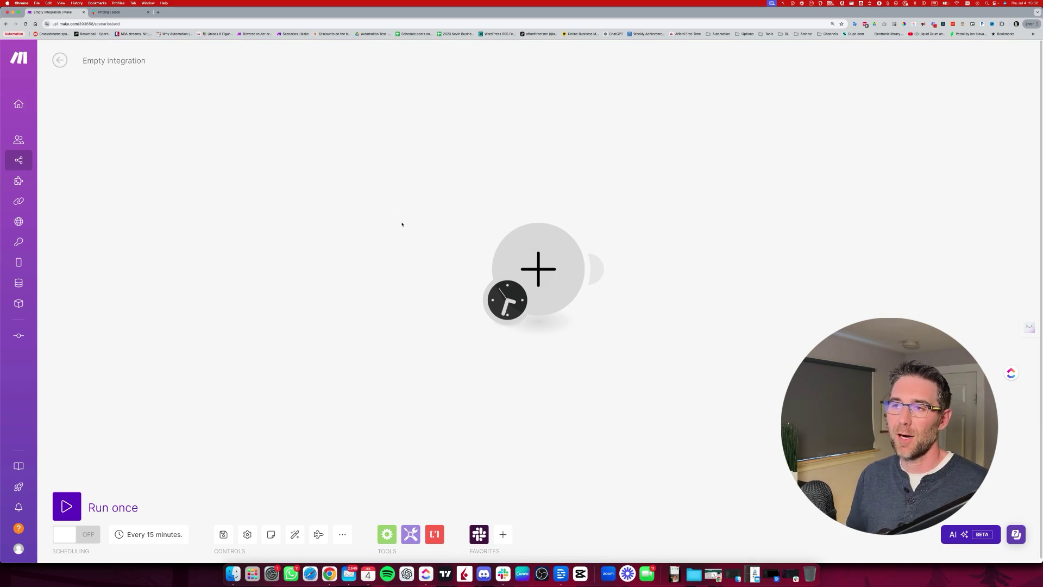
left_click(538, 255)
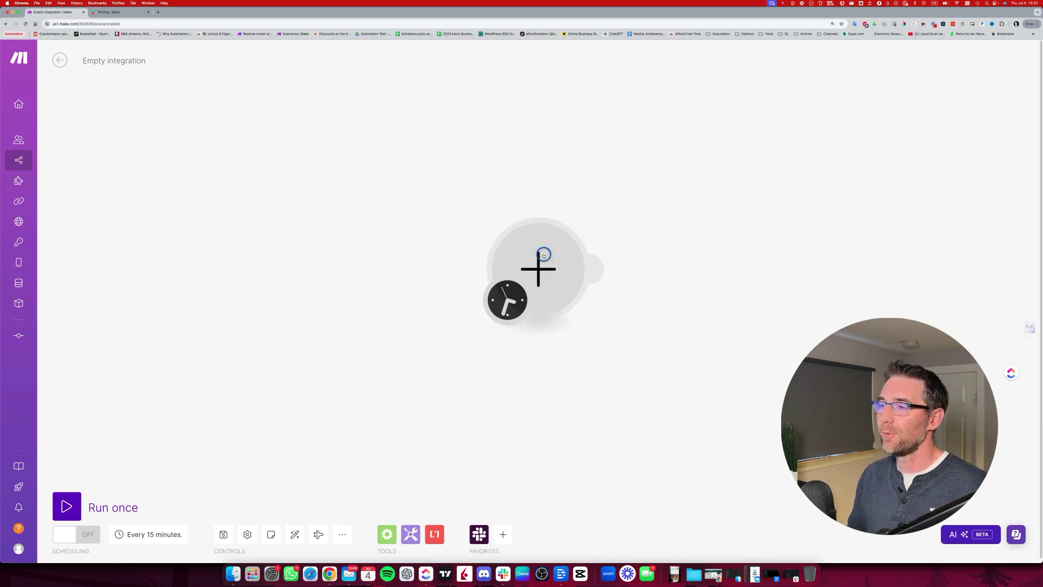
left_click(635, 196)
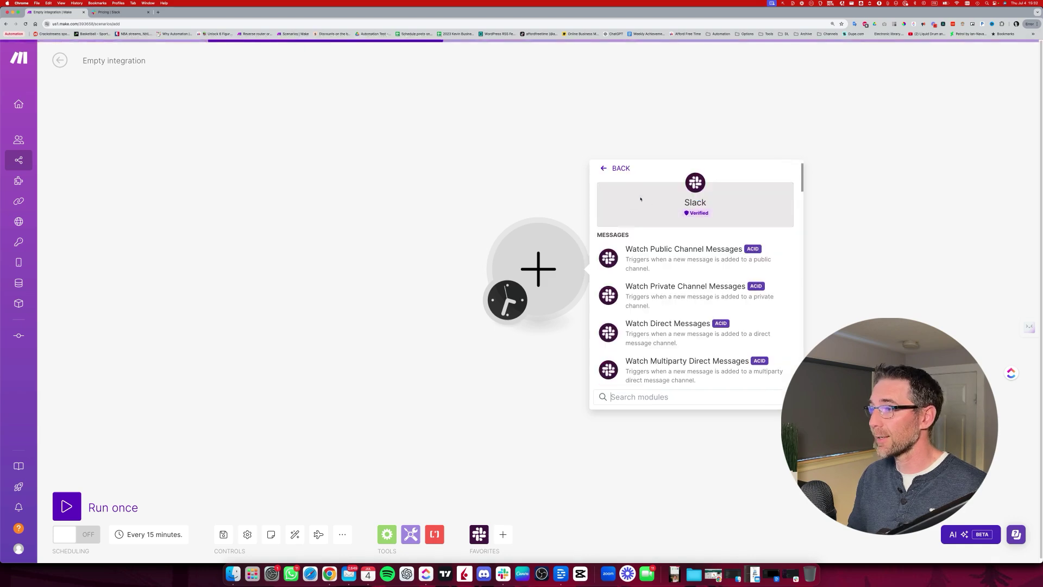
left_click(686, 288)
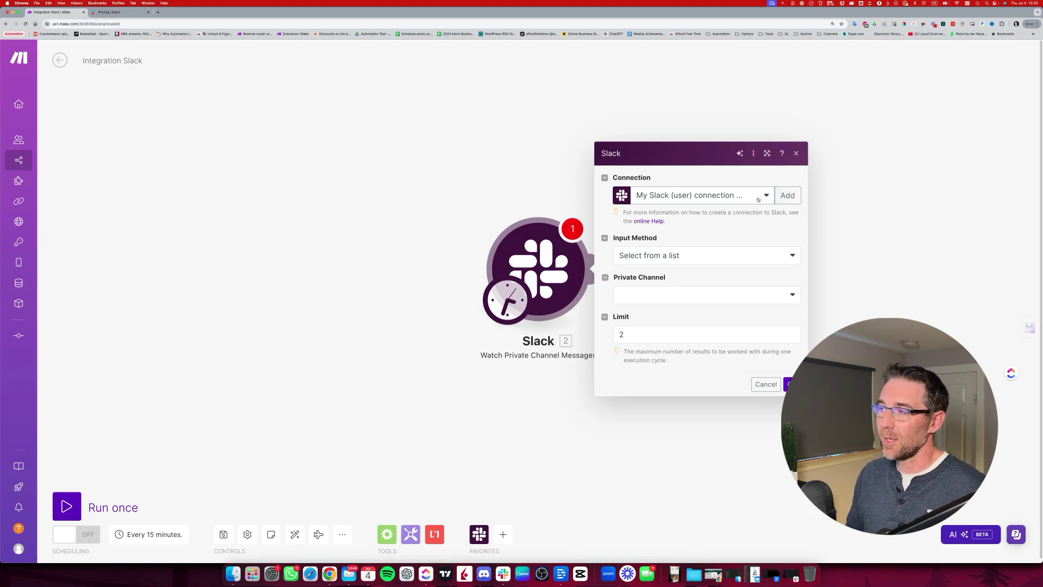
left_click(784, 197)
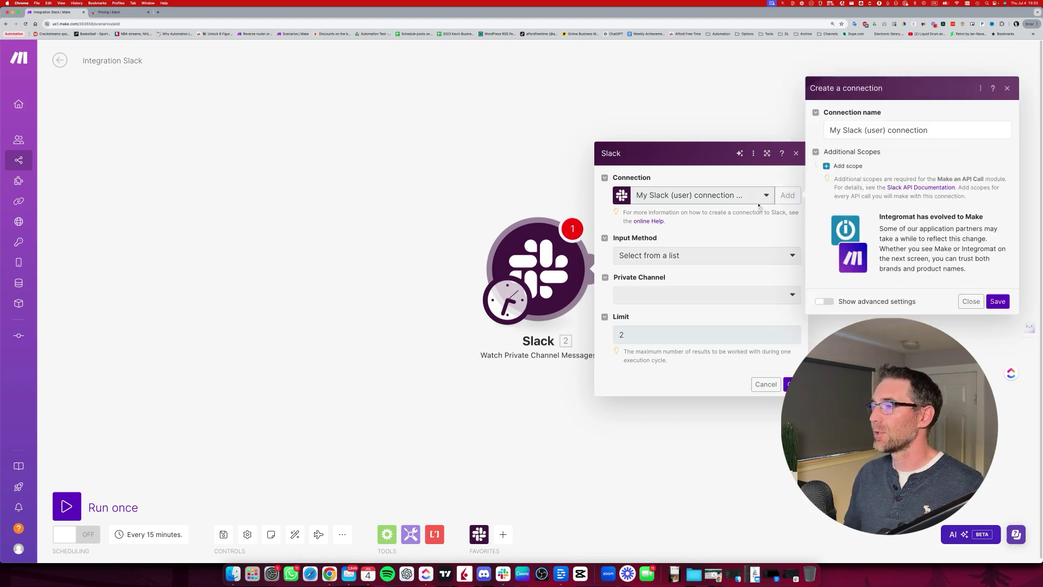
left_click_drag(828, 130, 920, 130)
left_click(950, 131)
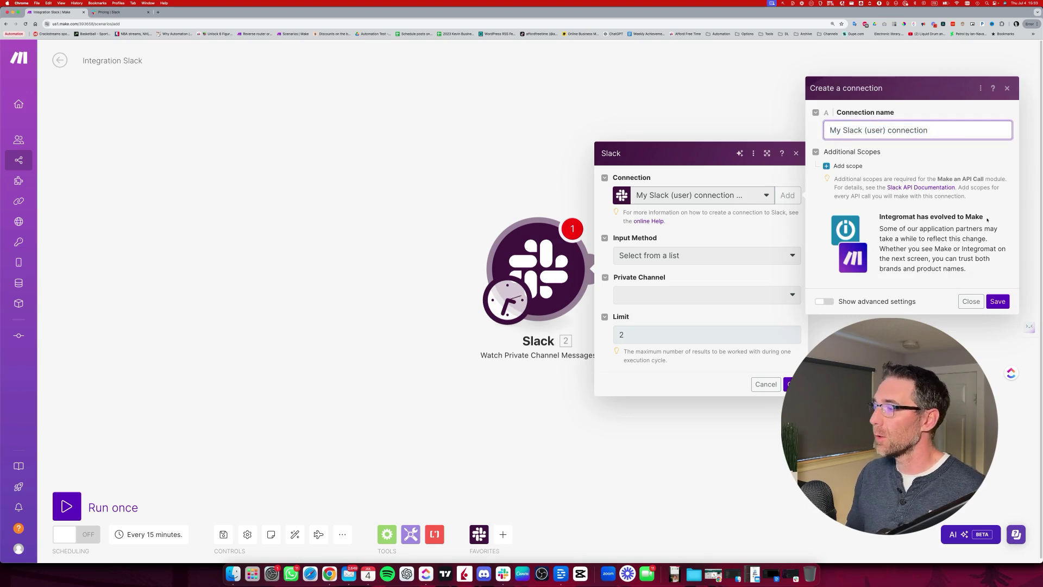
left_click(997, 303)
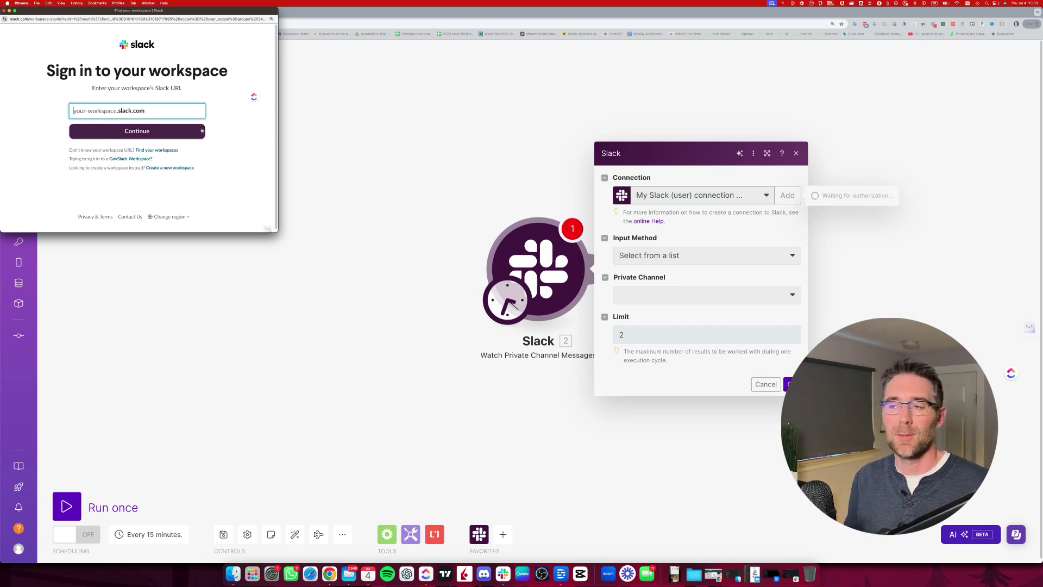
left_click(5, 11)
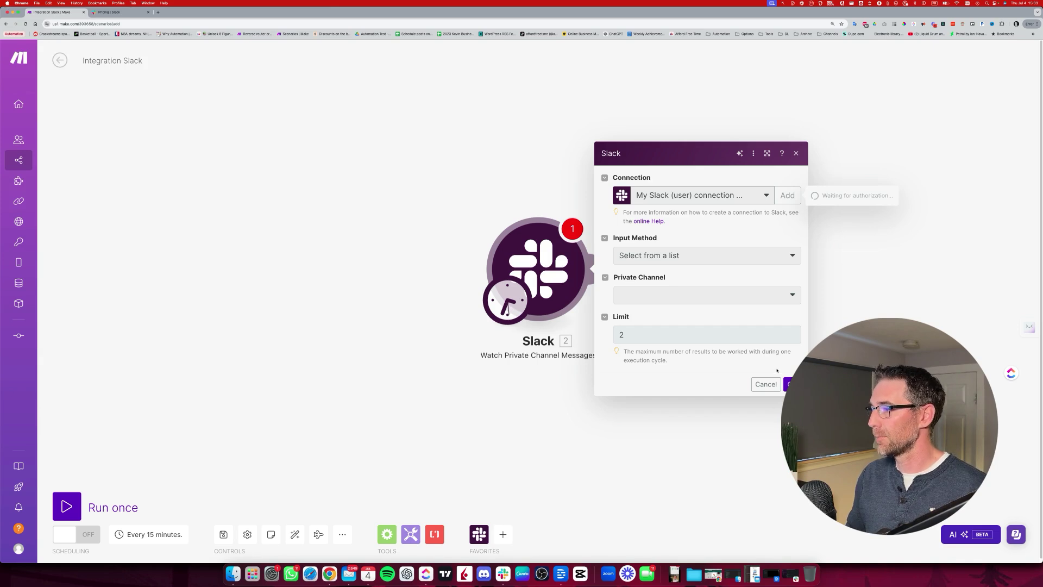
left_click(766, 384)
- Set the Slack trigger to select its private channel from a list and watch the idea-test channel
left_click(534, 273)
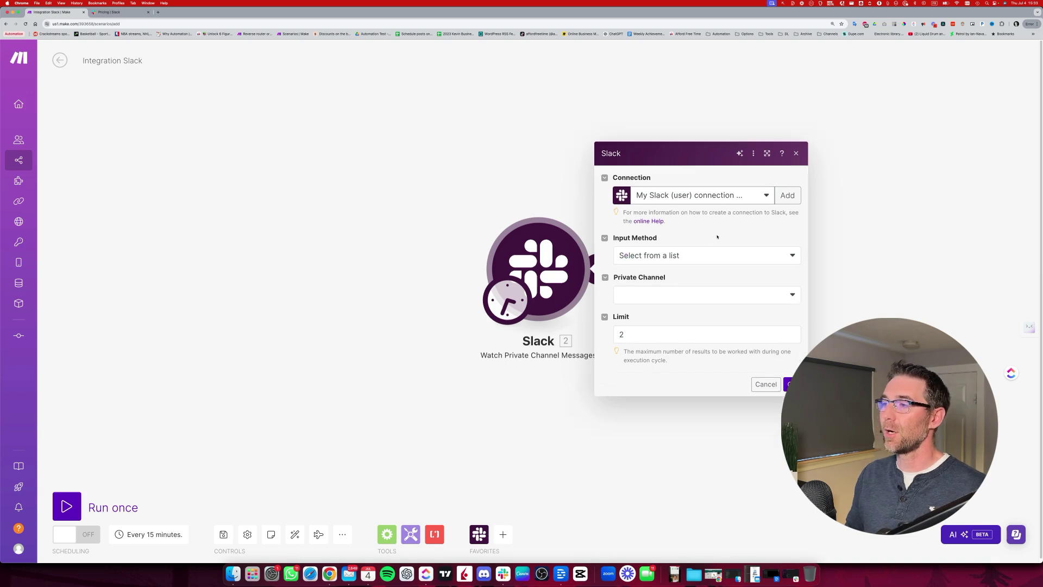
left_click(682, 255)
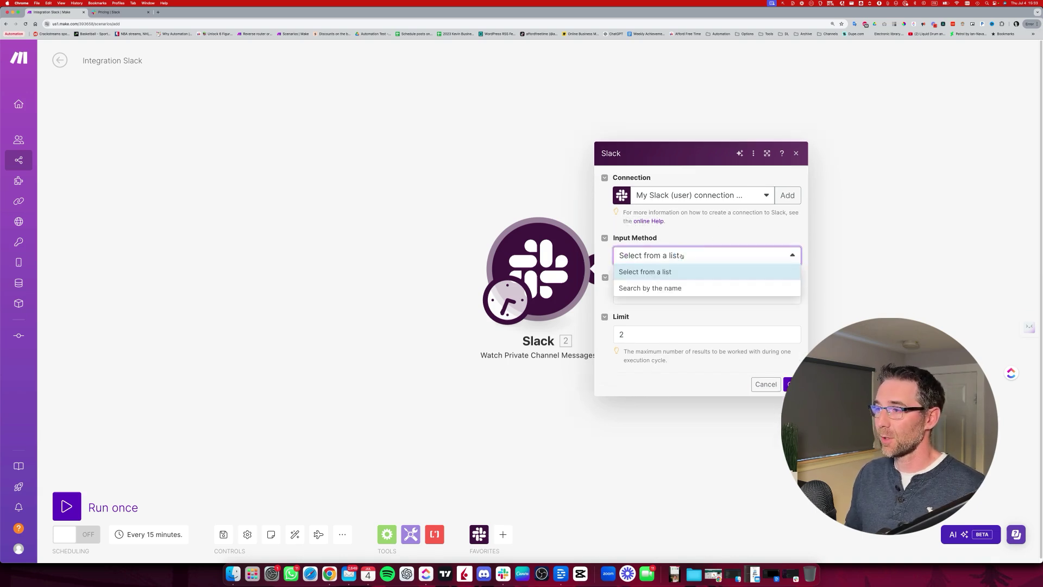
left_click(647, 271)
left_click(667, 293)
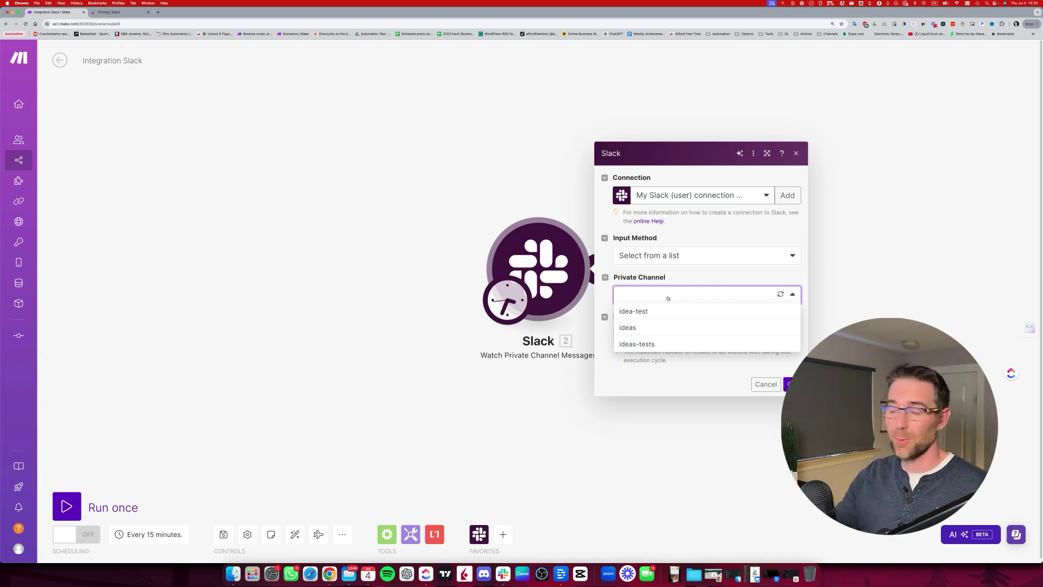
left_click(649, 311)
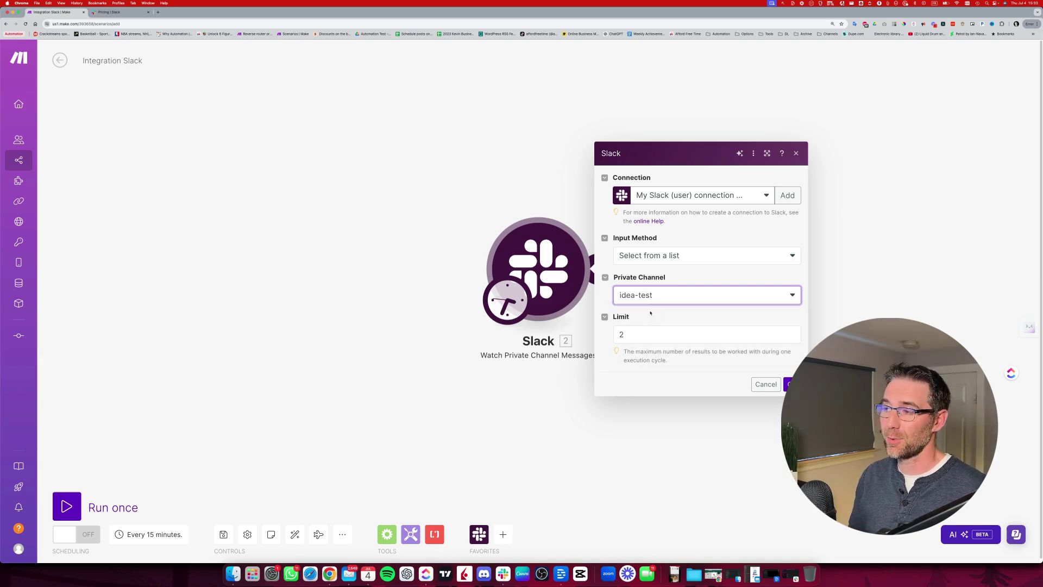
- Set the Slack trigger's result limit to 50 and save the module's settings
left_click(628, 338)
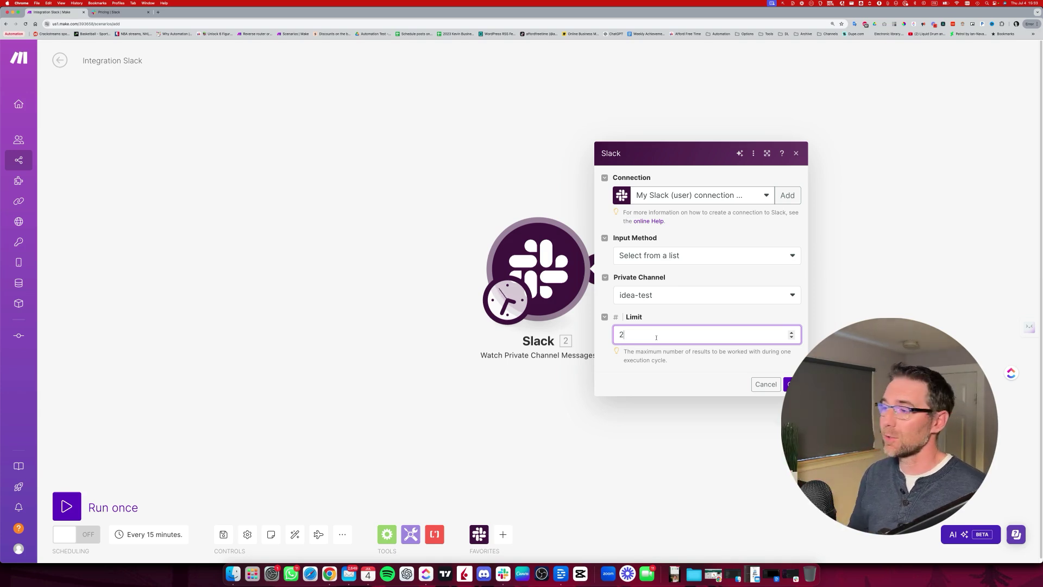
left_click_drag(648, 335, 627, 335)
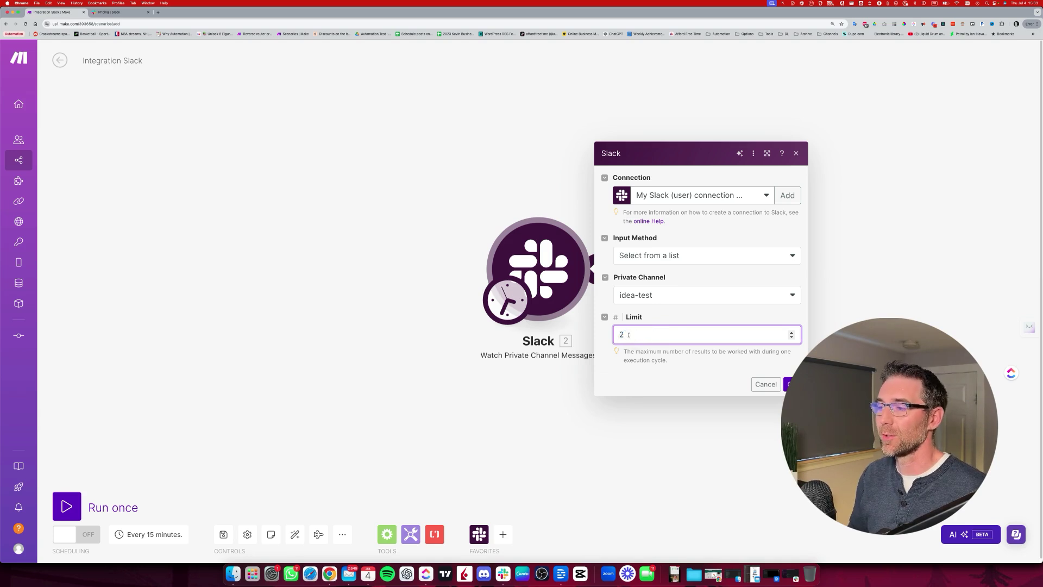
left_click_drag(628, 335, 614, 335)
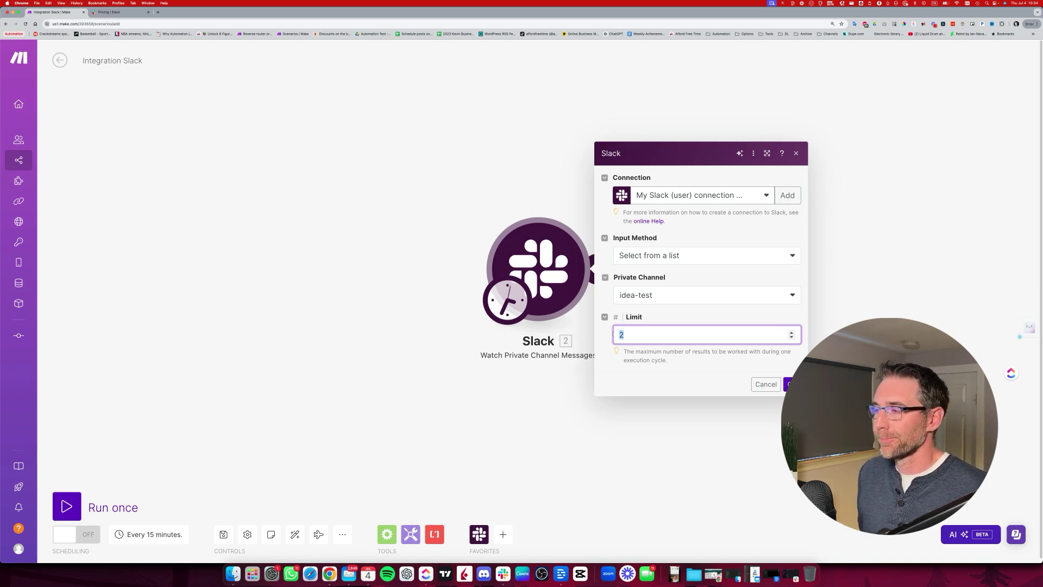
key("BackSpace")
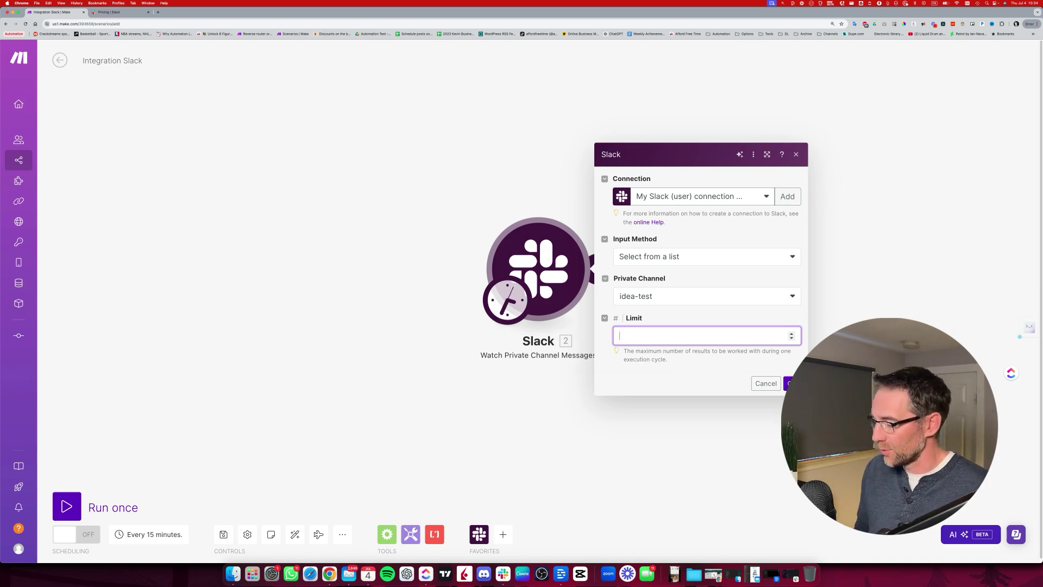
type("50")
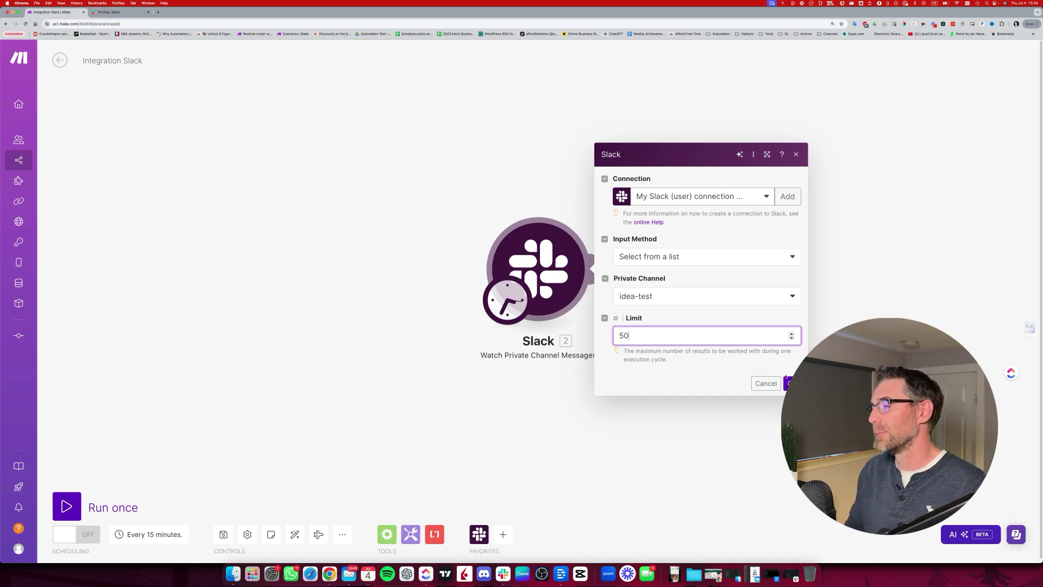
left_click(794, 383)
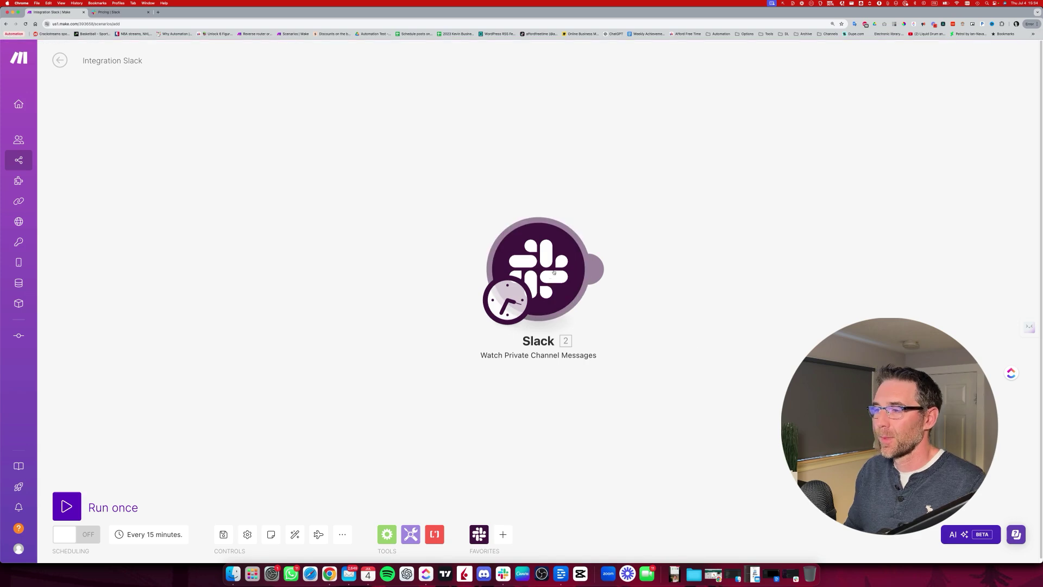
- Add Slack's Download a File module after the Watch Private Channel Messages trigger
left_click_drag(593, 265, 391, 265)
left_click(392, 265)
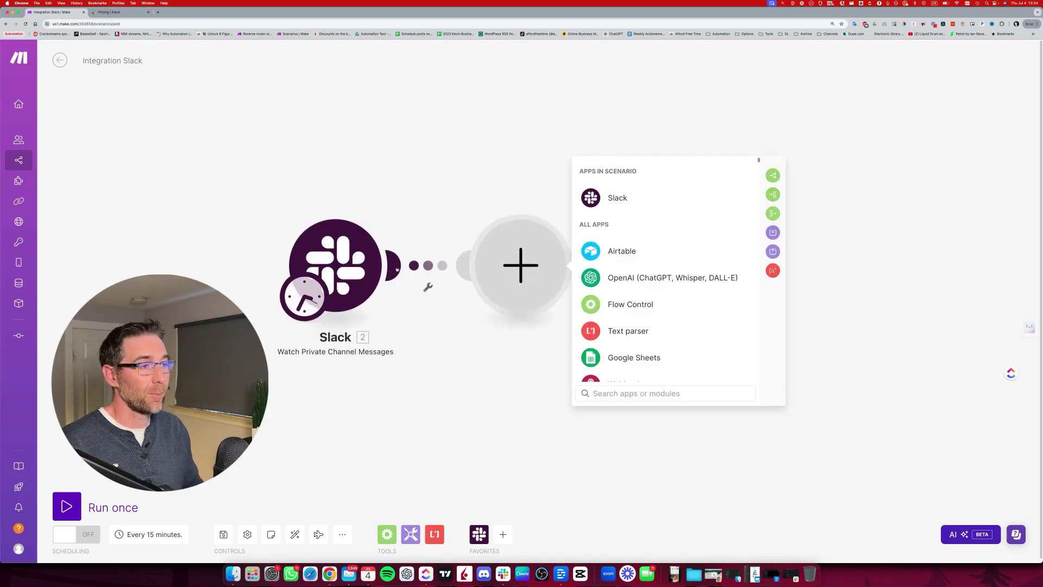
left_click(617, 197)
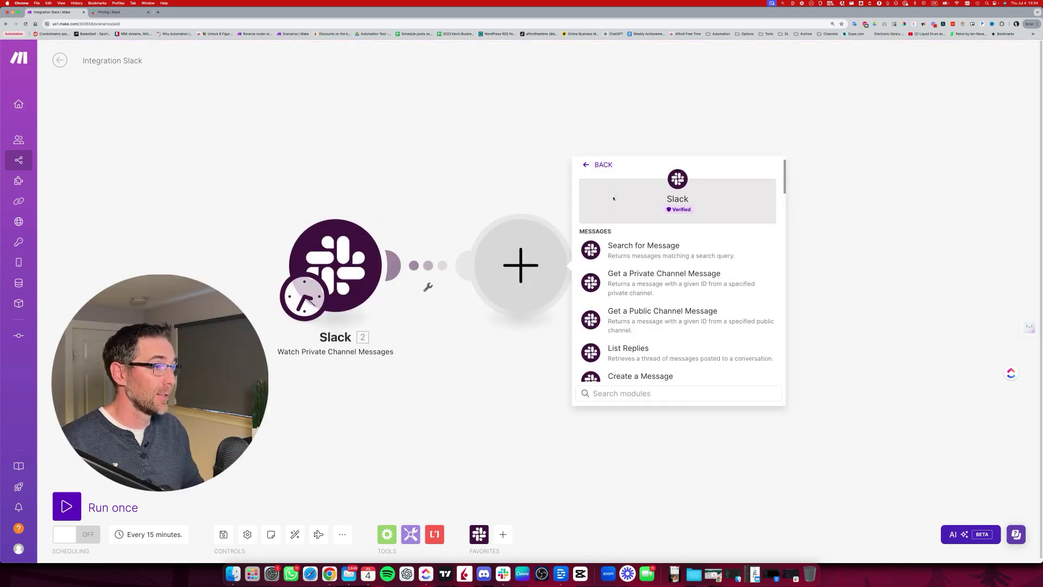
scroll(672, 304, "down", 3)
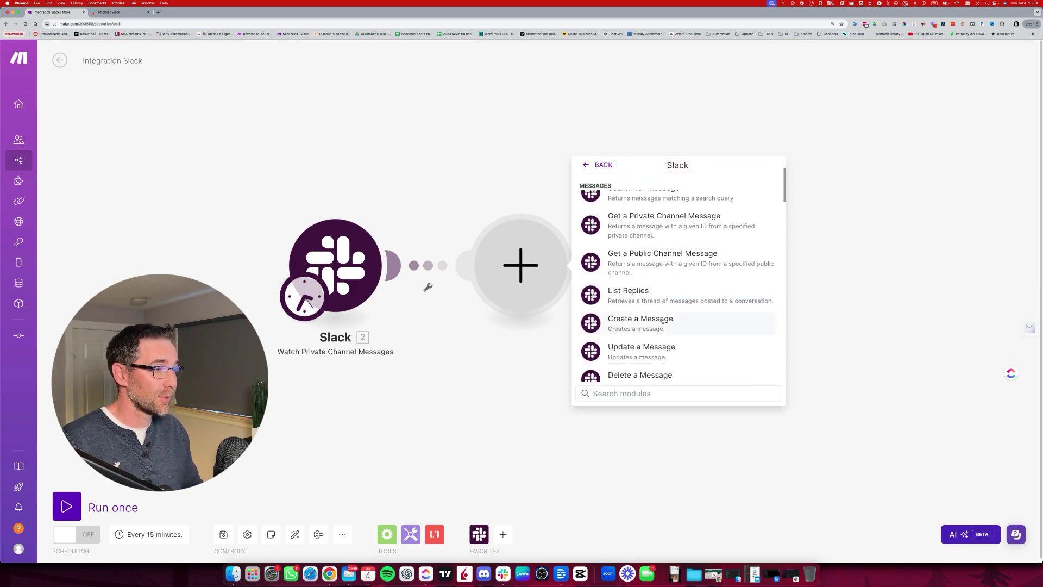
scroll(670, 312, "down", 4)
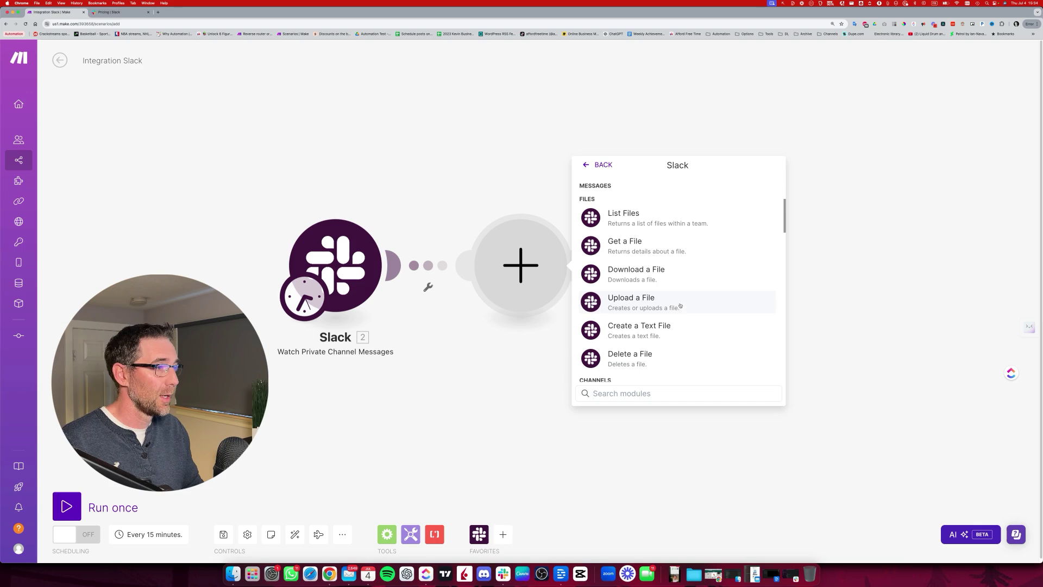
left_click(657, 276)
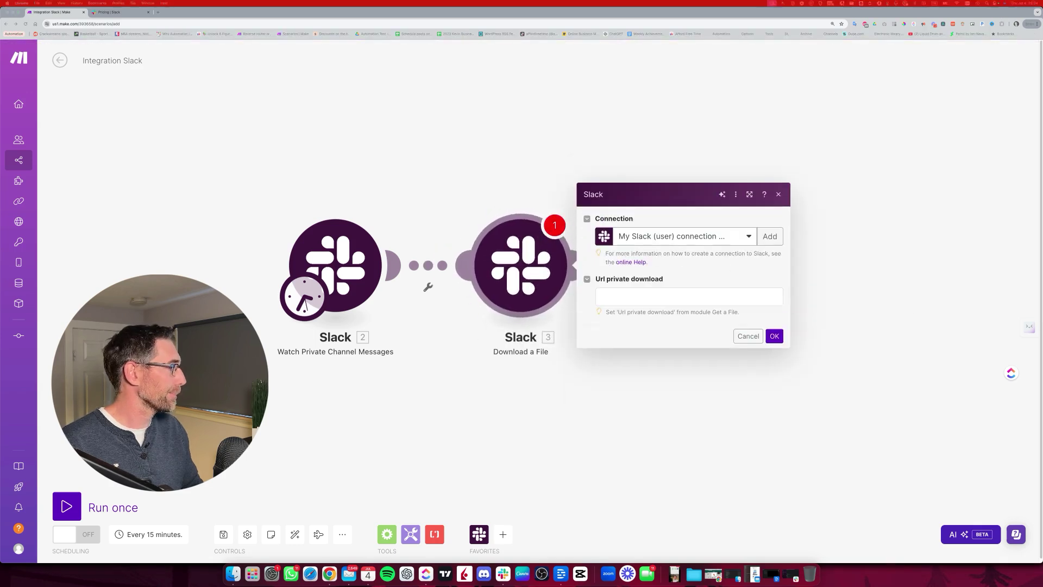
- Map the trigger's Files[] Url private download value to the Download a File module's URL and save it
left_click(625, 295)
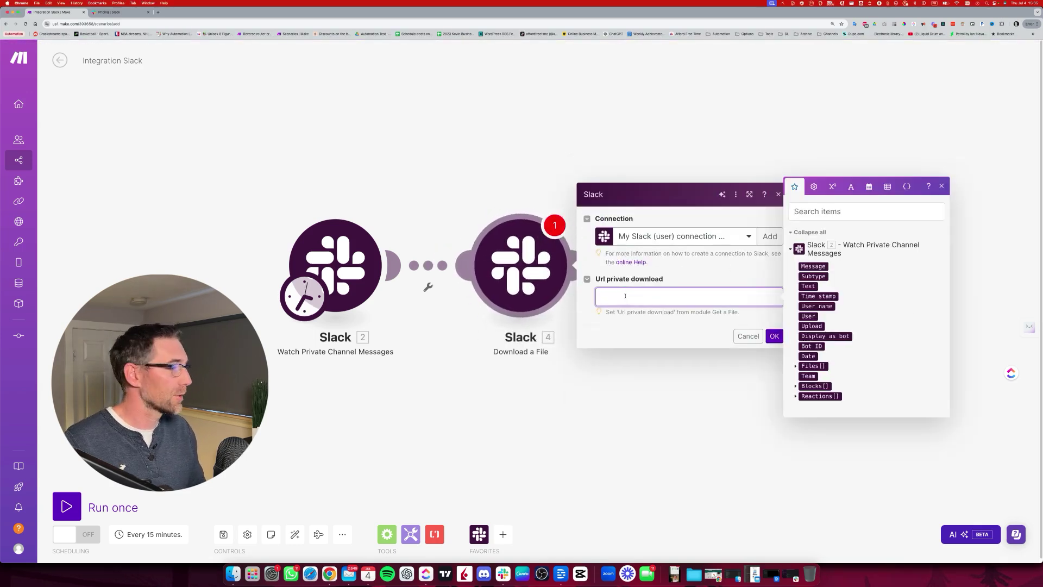
key("super+Tab")
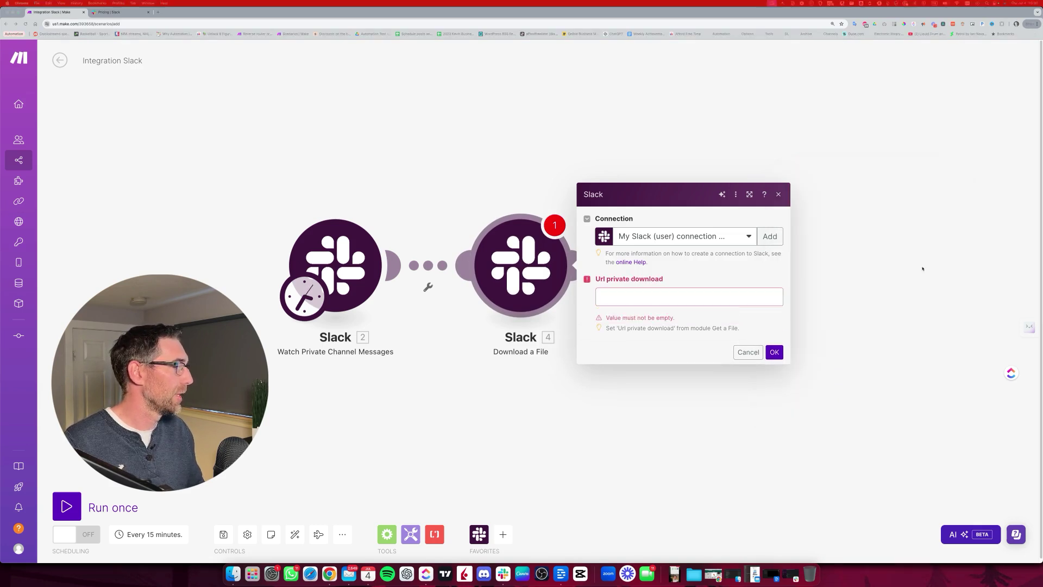
left_click(614, 294)
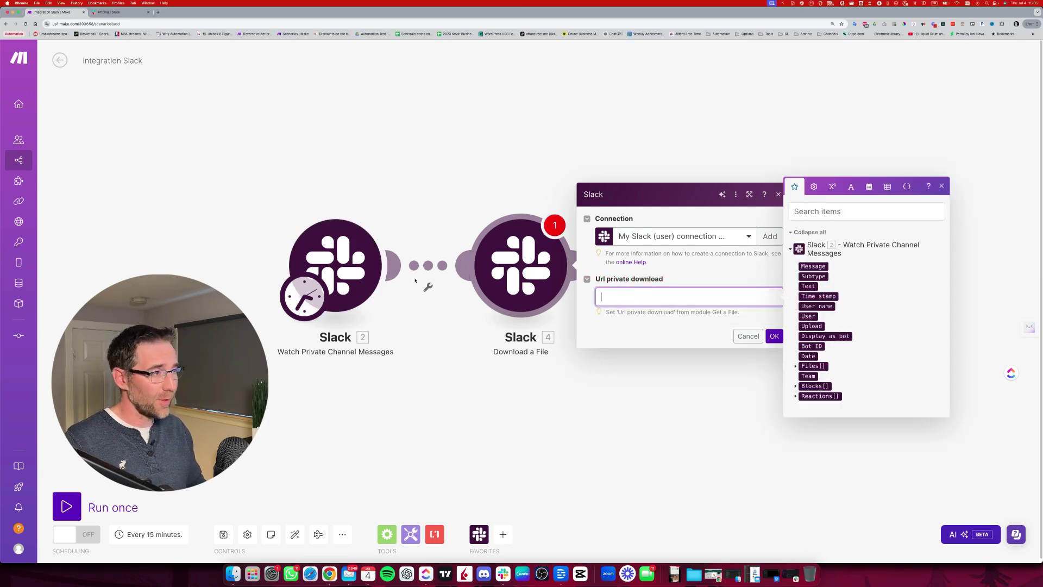
left_click(795, 366)
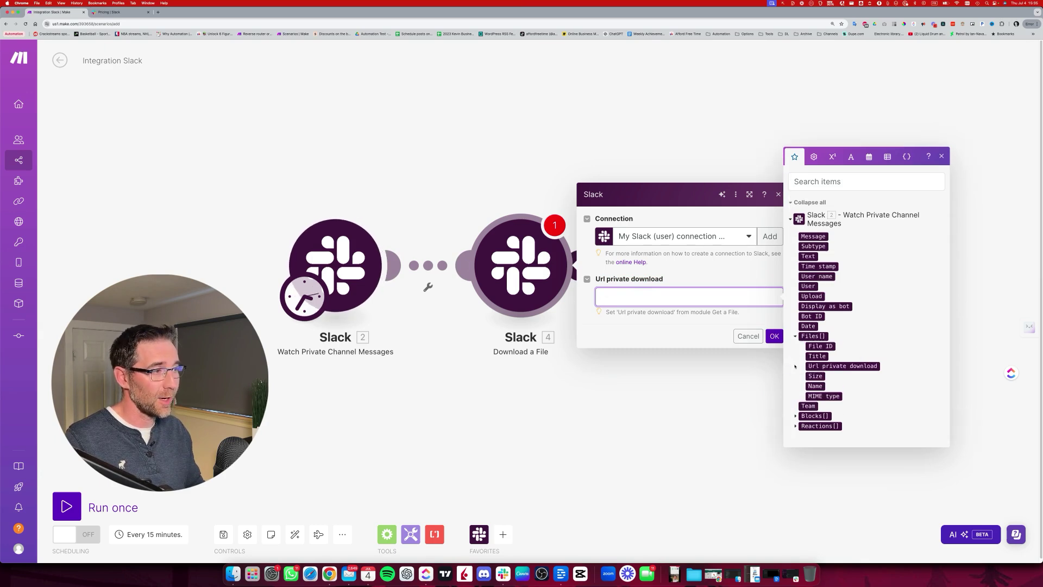
left_click(836, 367)
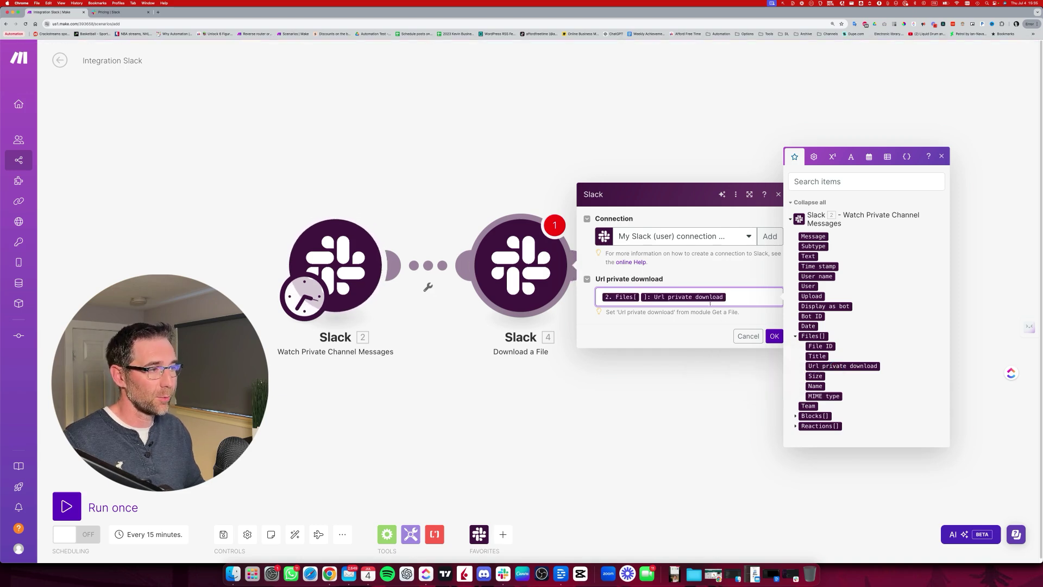
left_click(775, 336)
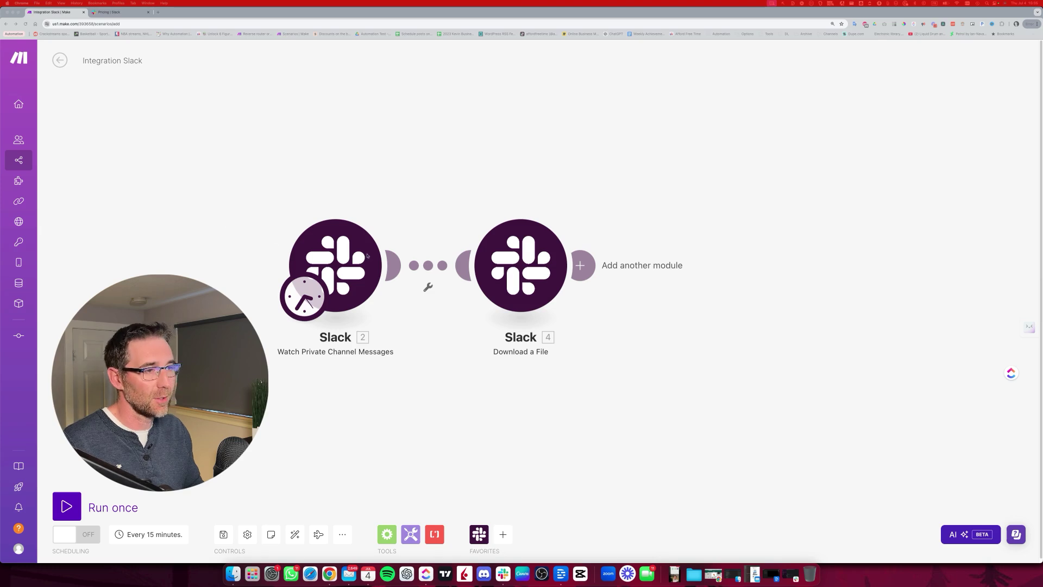
- Add a filter between the two Slack modules that requires the Files[] Url private download value to exist
left_click(429, 266)
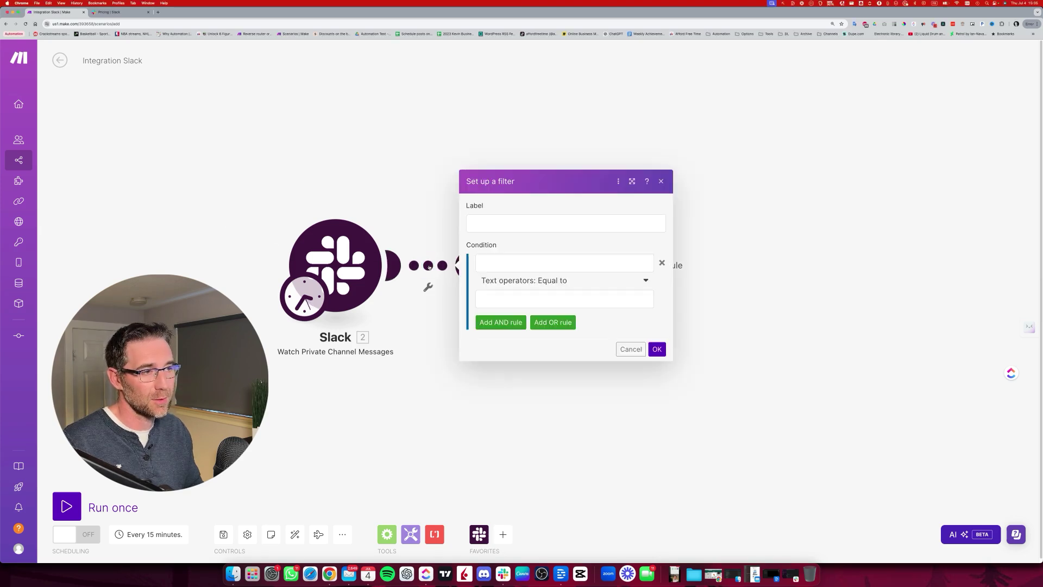
left_click(517, 261)
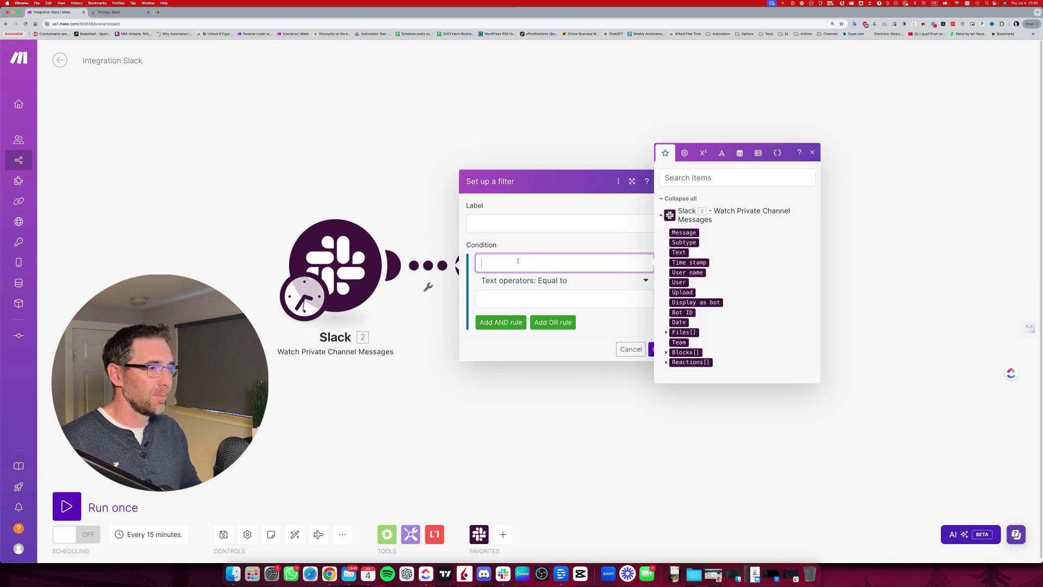
left_click(675, 331)
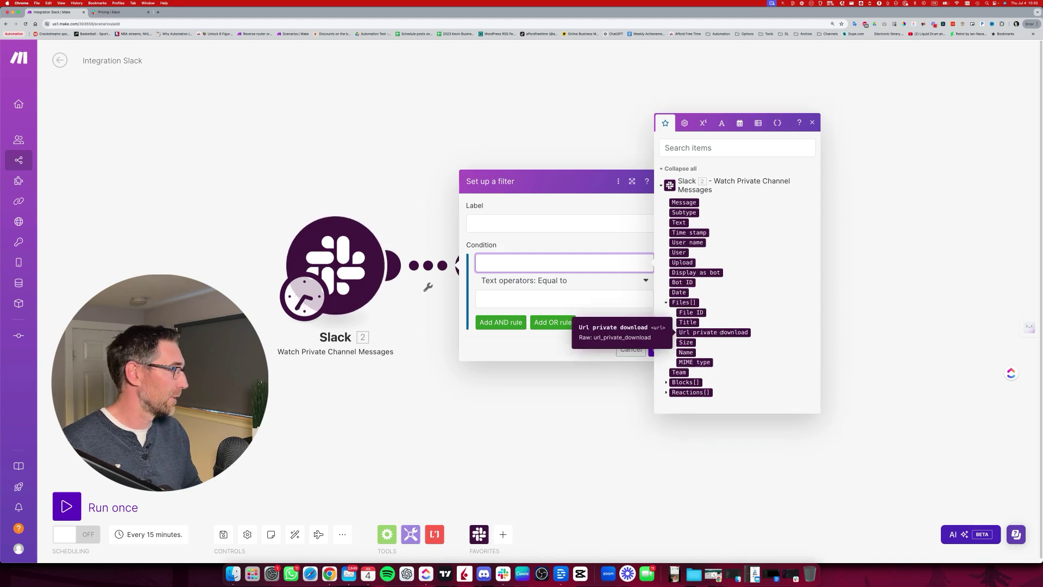
left_click(713, 331)
left_click(554, 284)
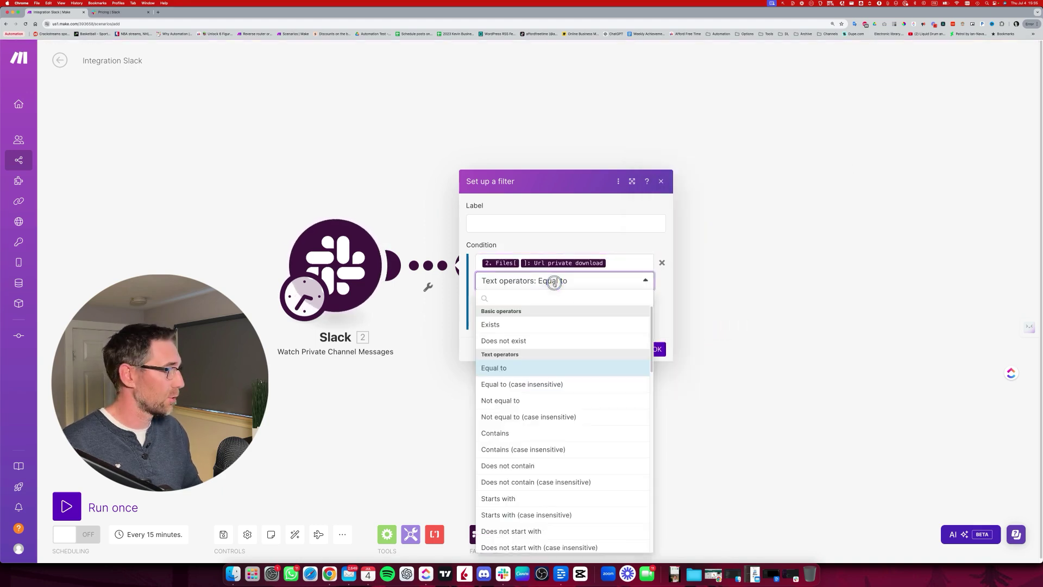
left_click(519, 326)
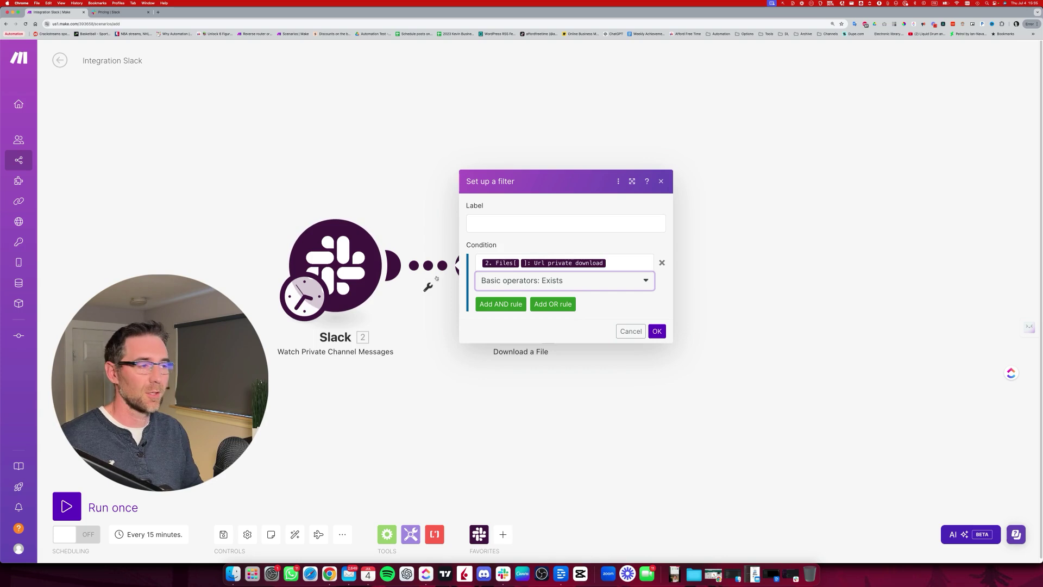
left_click(659, 333)
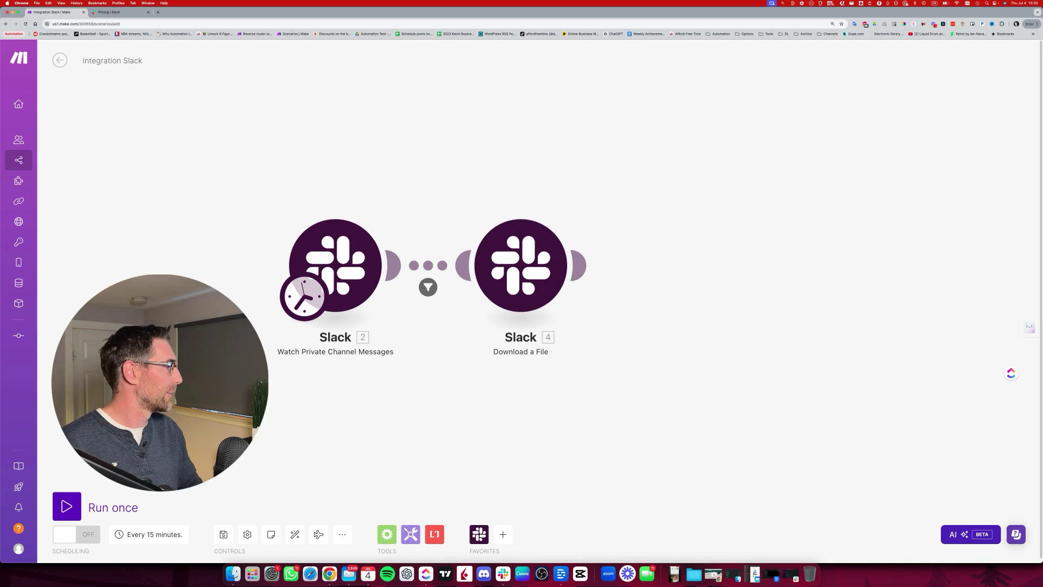
- Add OpenAI's Create a Transcription (Whisper) module after the Download a File module
left_click(574, 270)
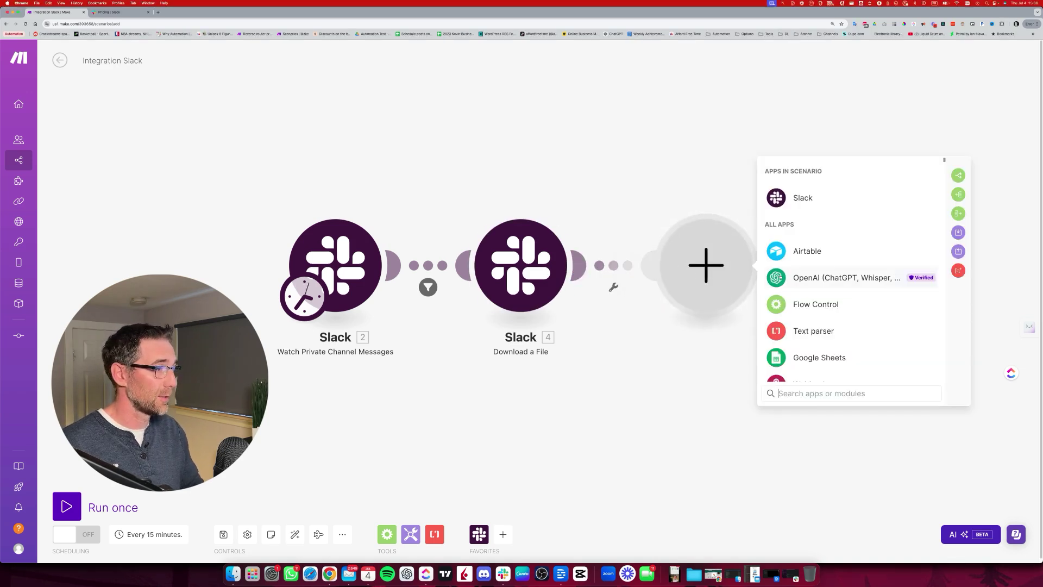
left_click(794, 277)
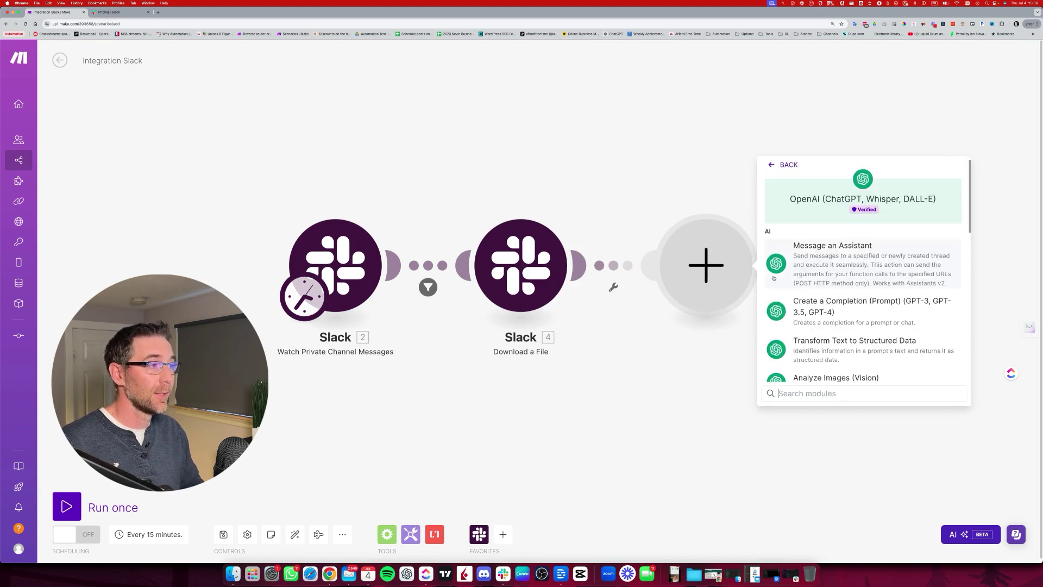
scroll(800, 277, "down", 3)
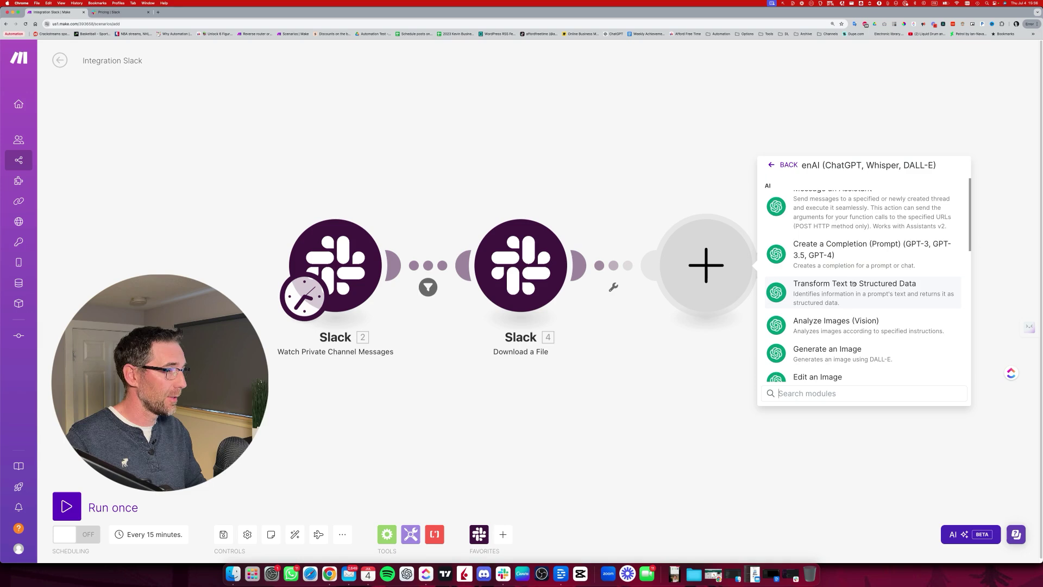
scroll(853, 284, "down", 5)
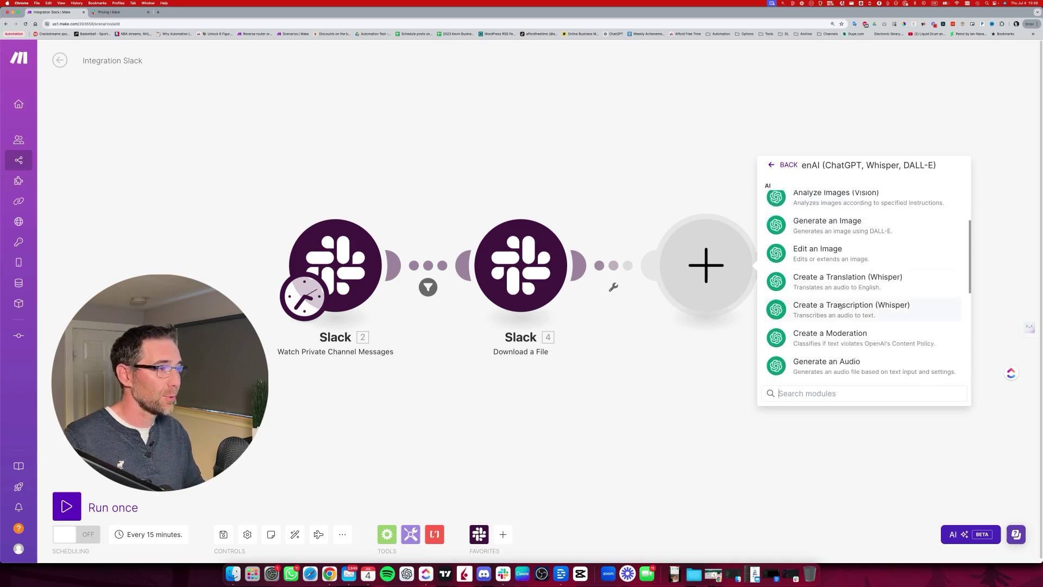
left_click(820, 310)
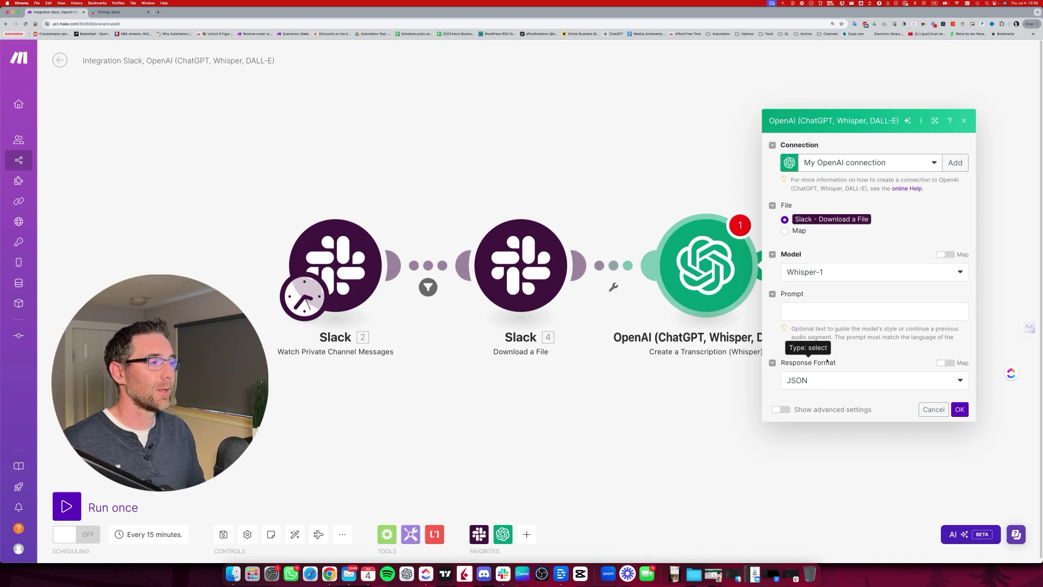
- Choose the Whisper-1 model for the transcription module and set its response format to Text
left_click(805, 277)
left_click(861, 285)
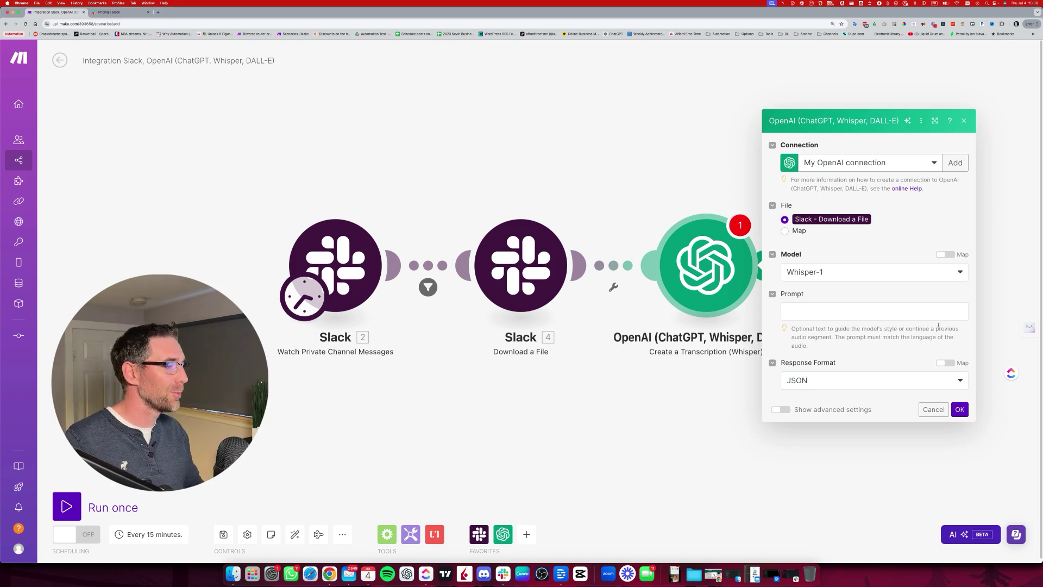
left_click(848, 385)
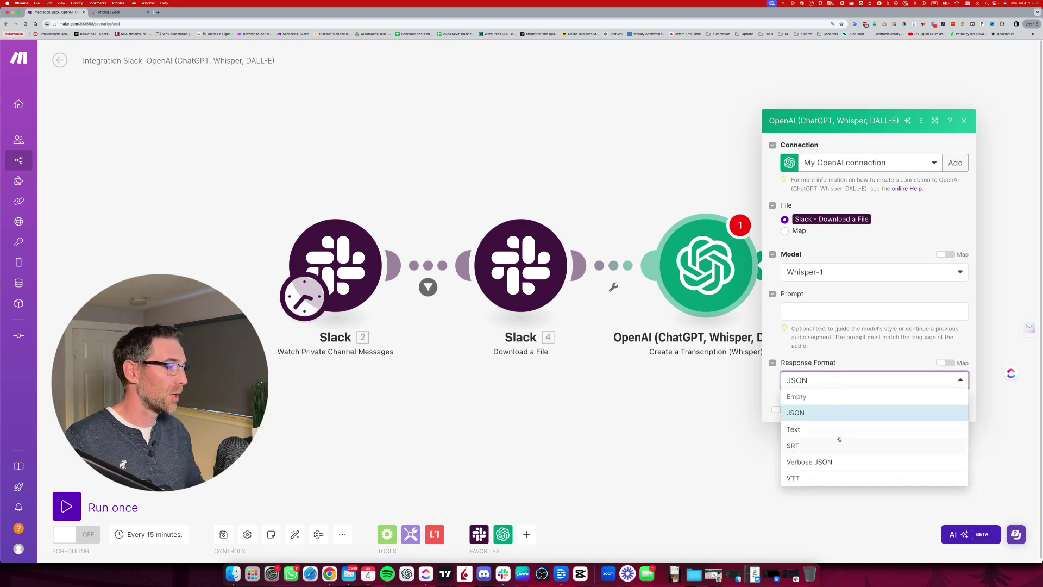
left_click(806, 430)
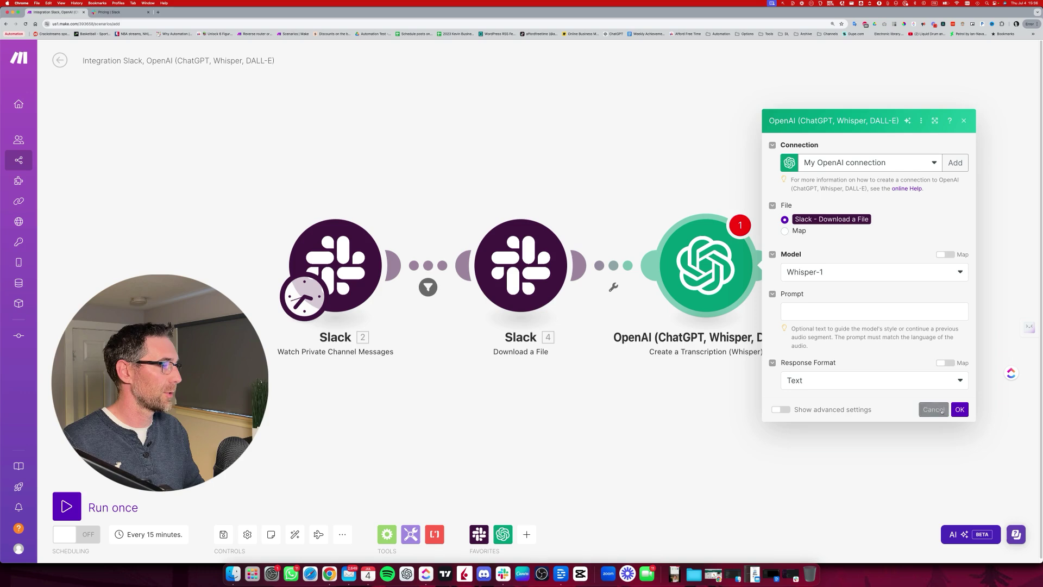
- Review the new OpenAI connection form and OpenAI's API platform page, leaving the form without creating a connection
left_click(961, 410)
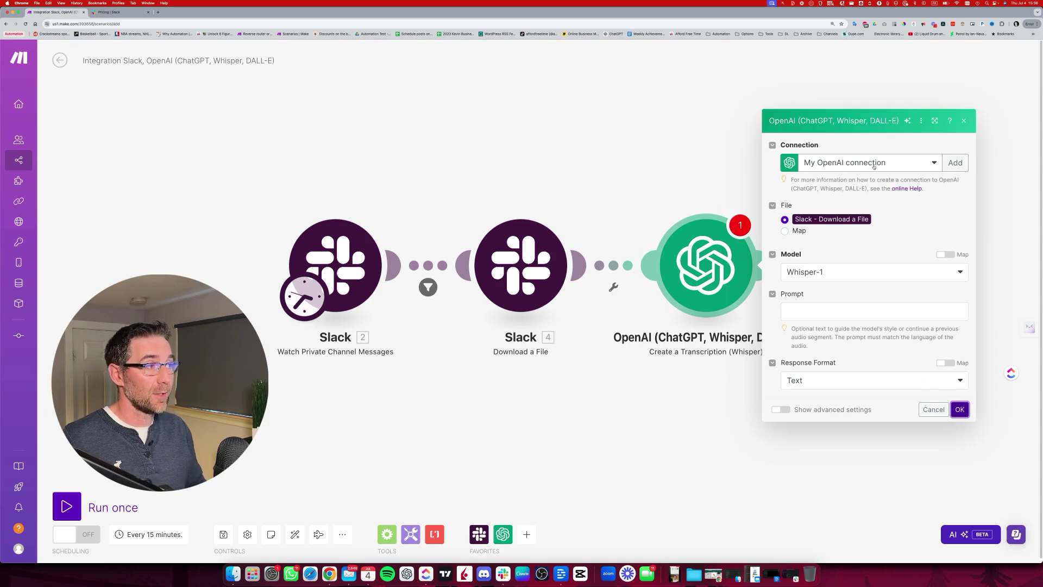
left_click(955, 162)
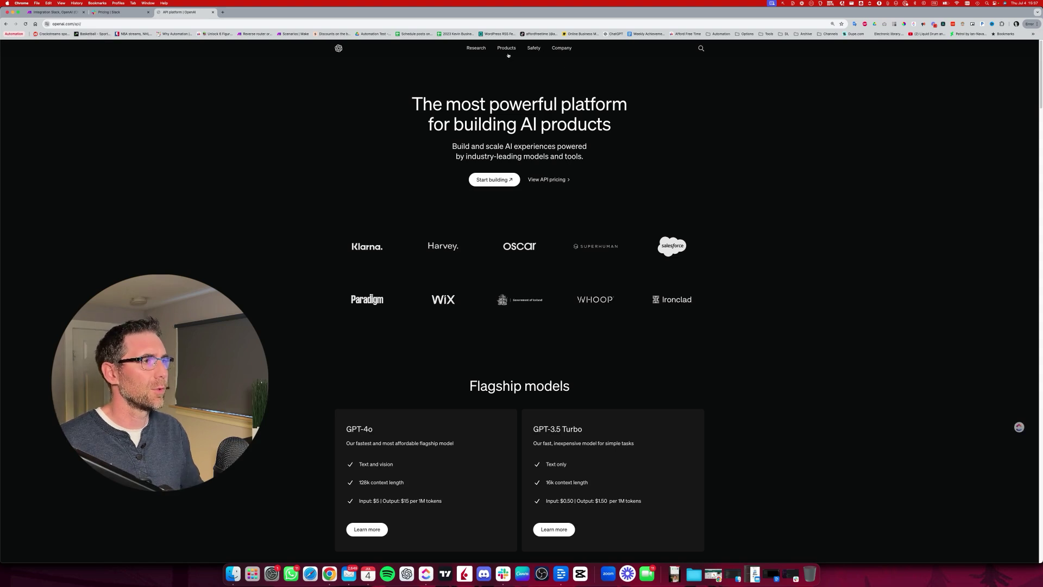
mouse_move(508, 49)
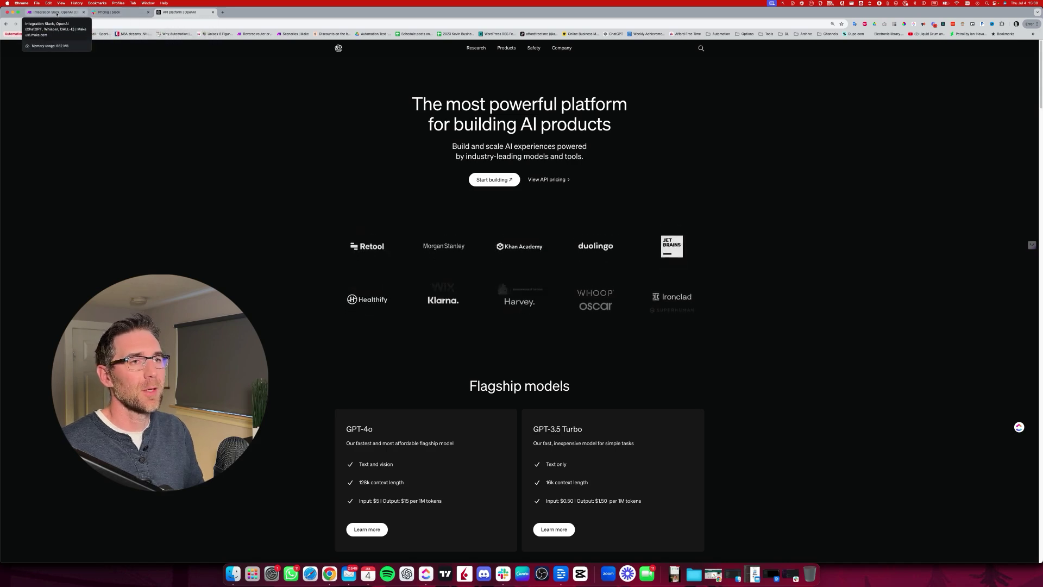
left_click(56, 15)
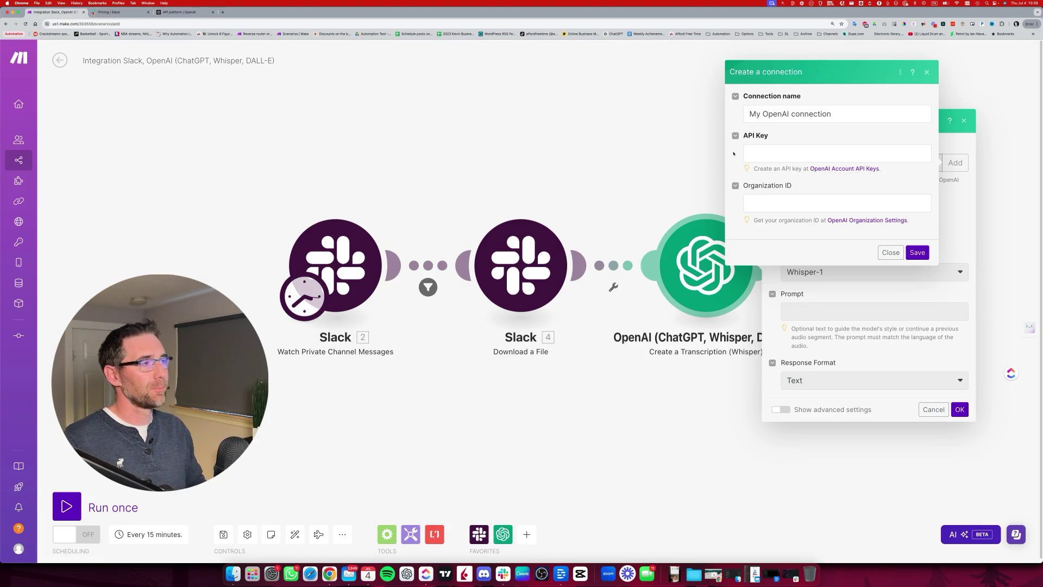
left_click(888, 253)
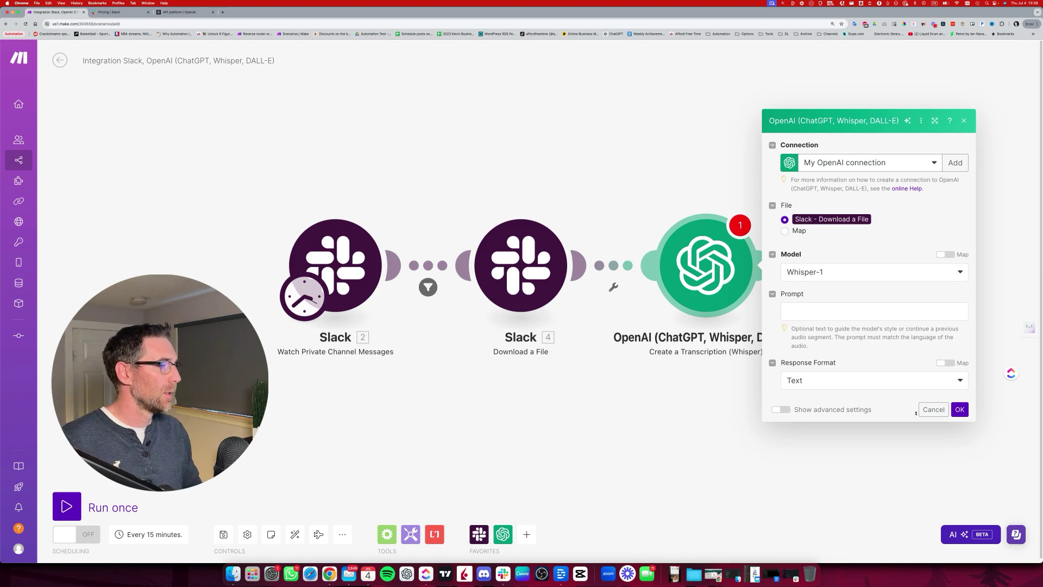
- Save the transcription module's settings and add OpenAI's Create a Completion (Prompt) module after it
left_click(965, 410)
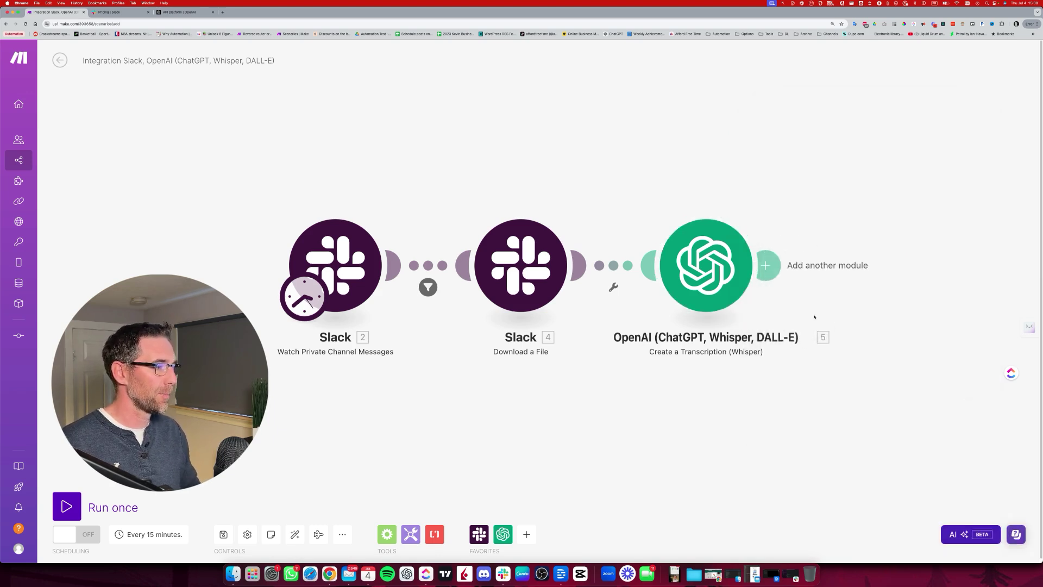
scroll(815, 316, "right", 3)
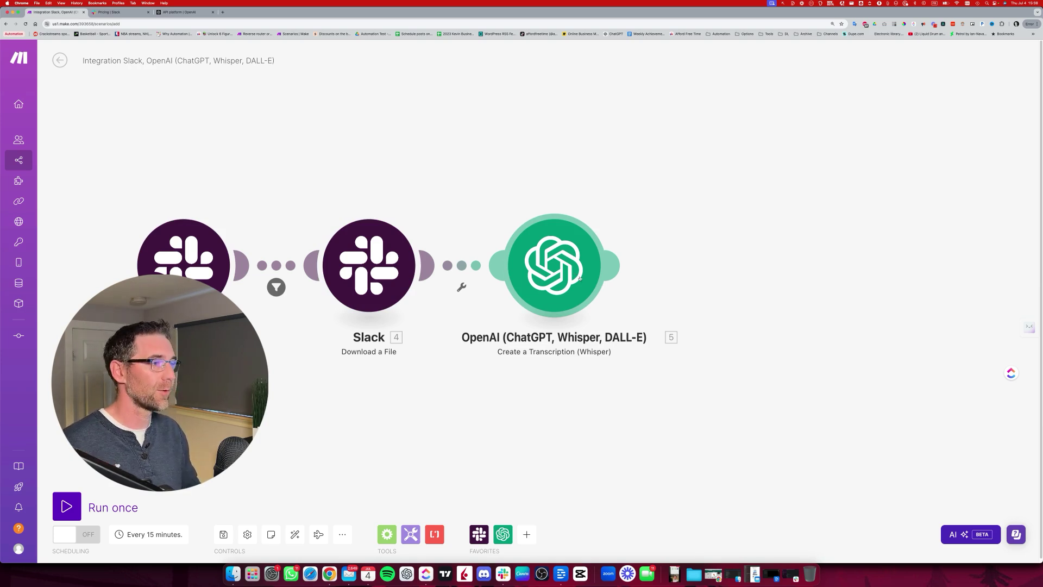
left_click(620, 266)
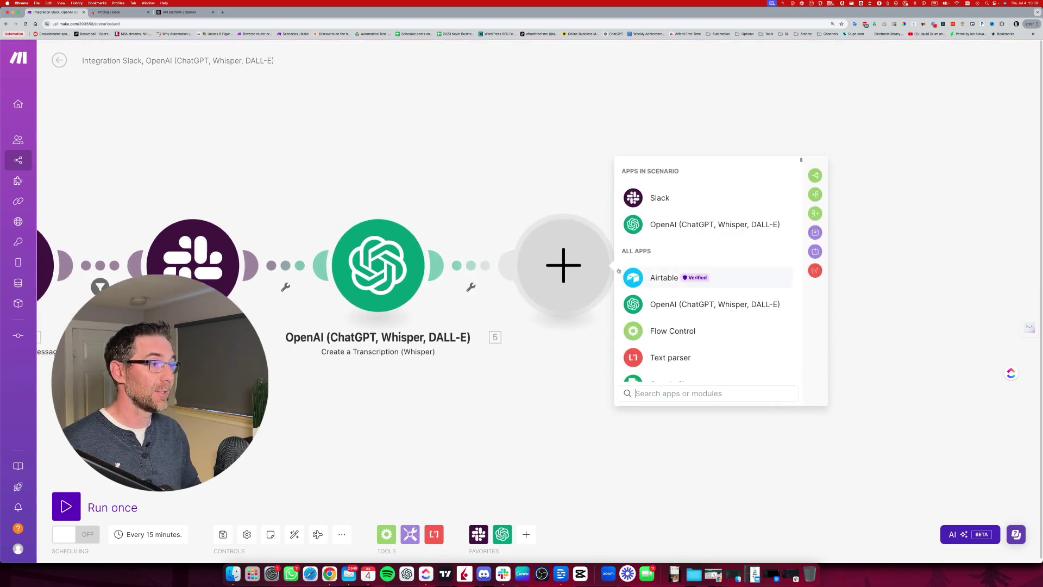
left_click(659, 305)
scroll(685, 297, "down", 1)
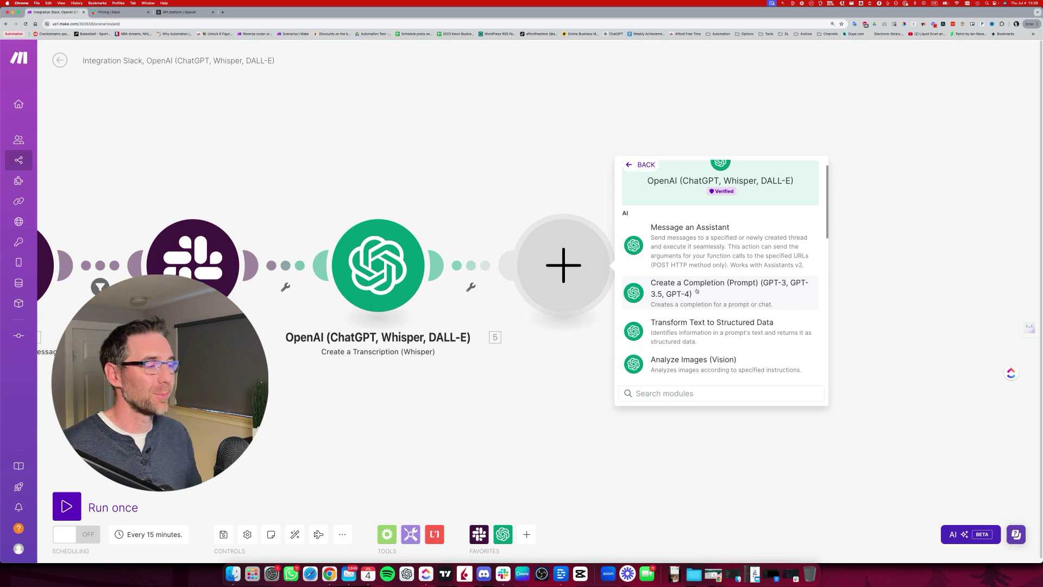
left_click(703, 290)
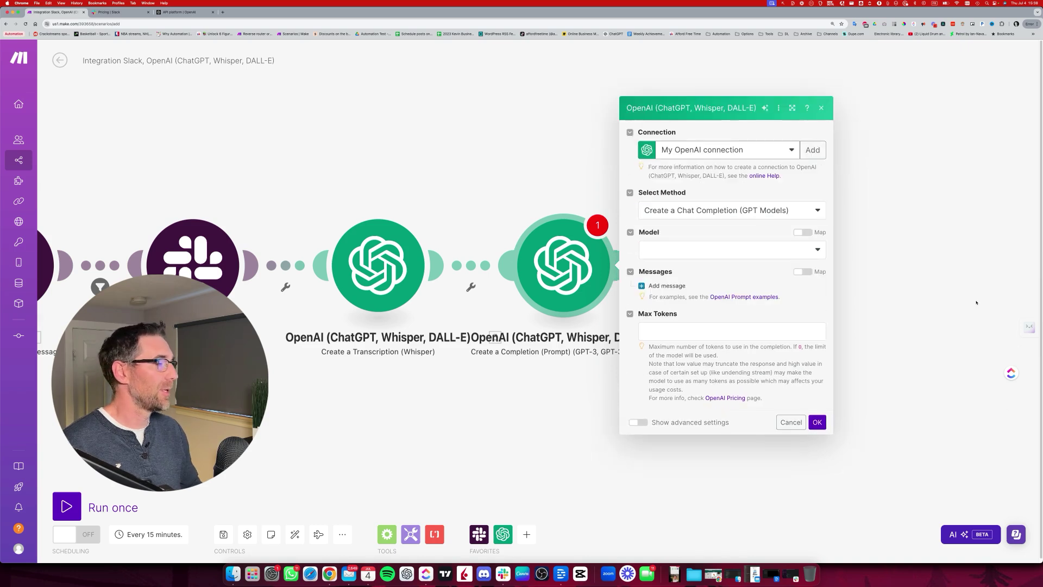
- Set the completion module's model to gpt-4o (system) and add a first message with the System role
left_click(679, 248)
left_click(676, 292)
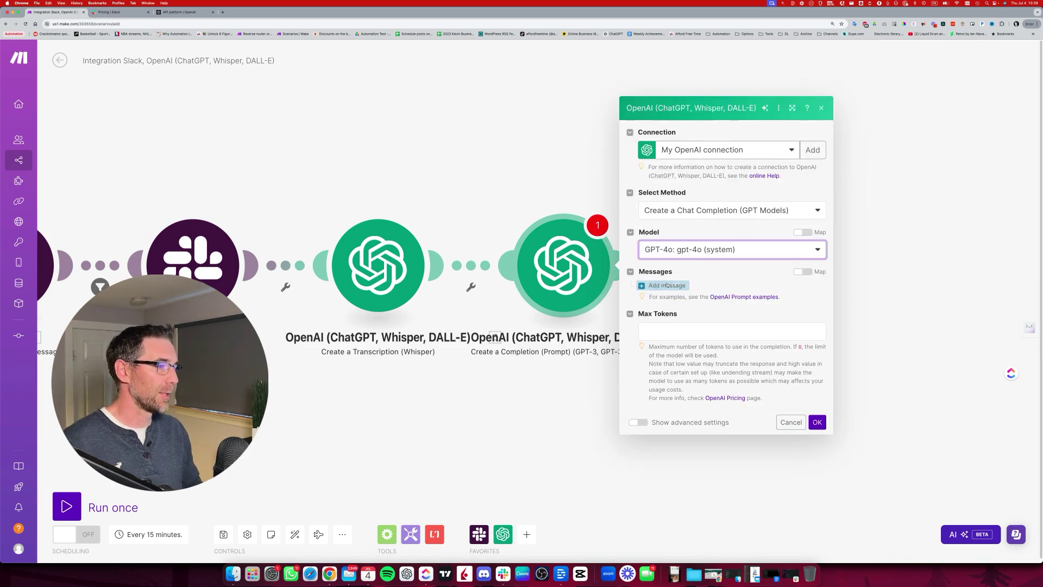
left_click(769, 272)
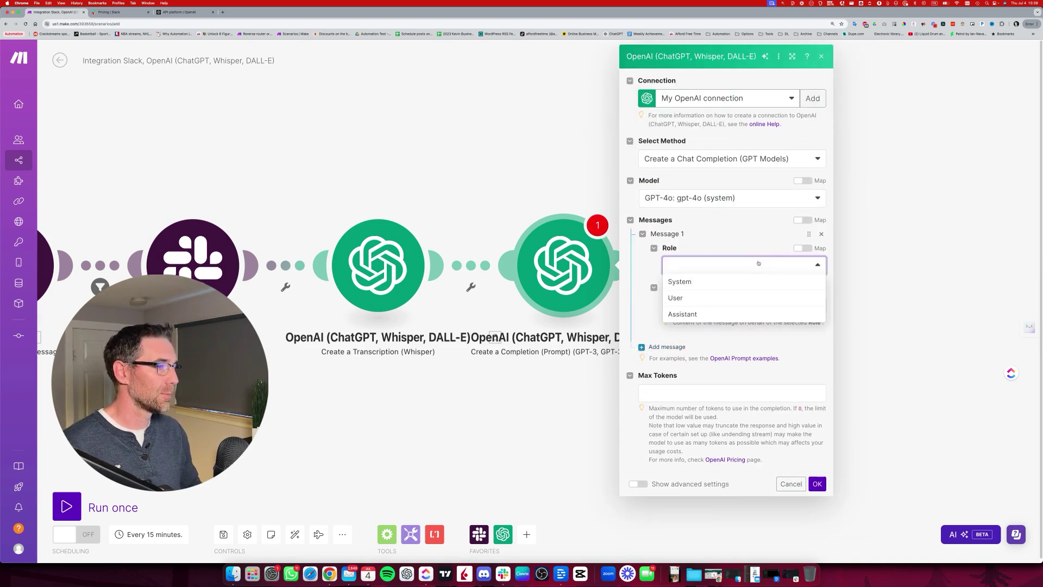
left_click(688, 279)
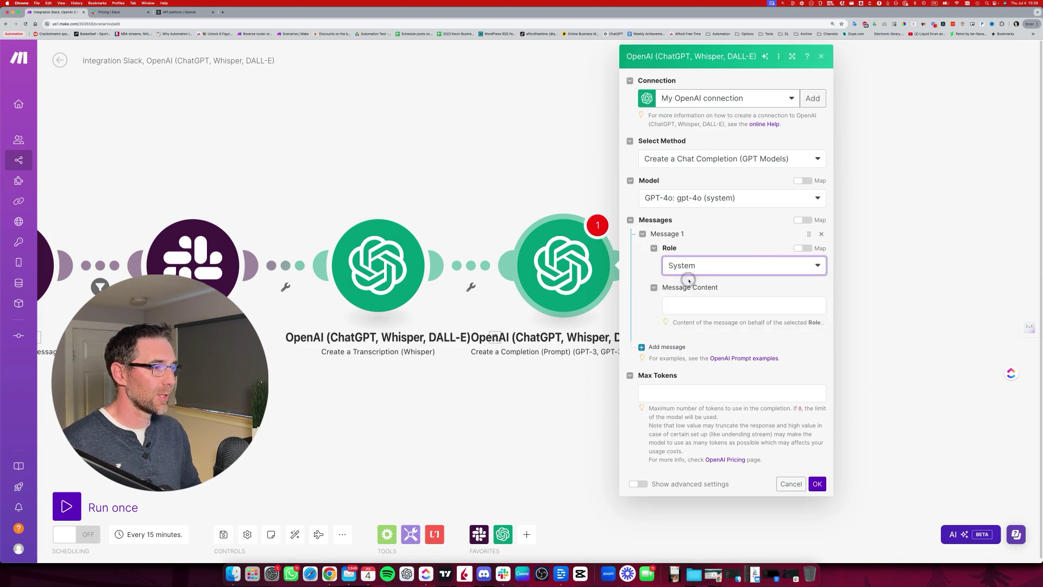
- Start the System message content with "As an expert copywriter, yo uare going to be provided with a transcript of an idea."
left_click(702, 307)
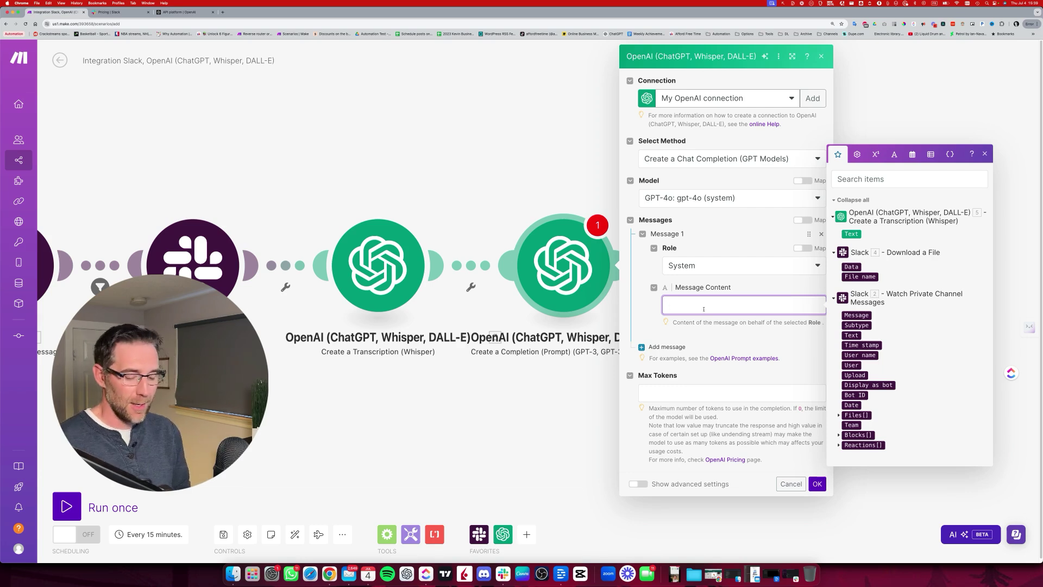
type("As an expert ")
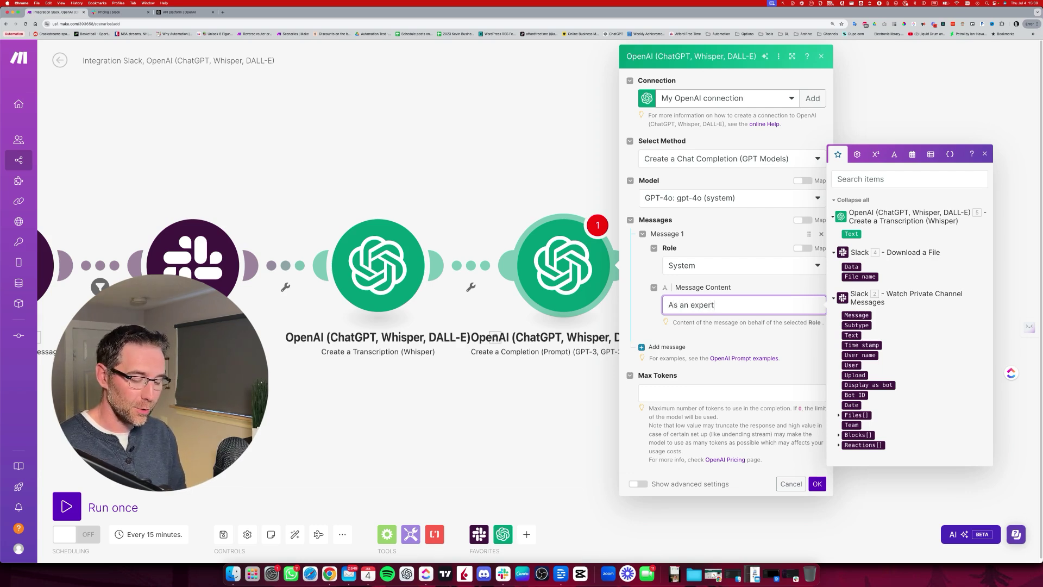
type("copywrit")
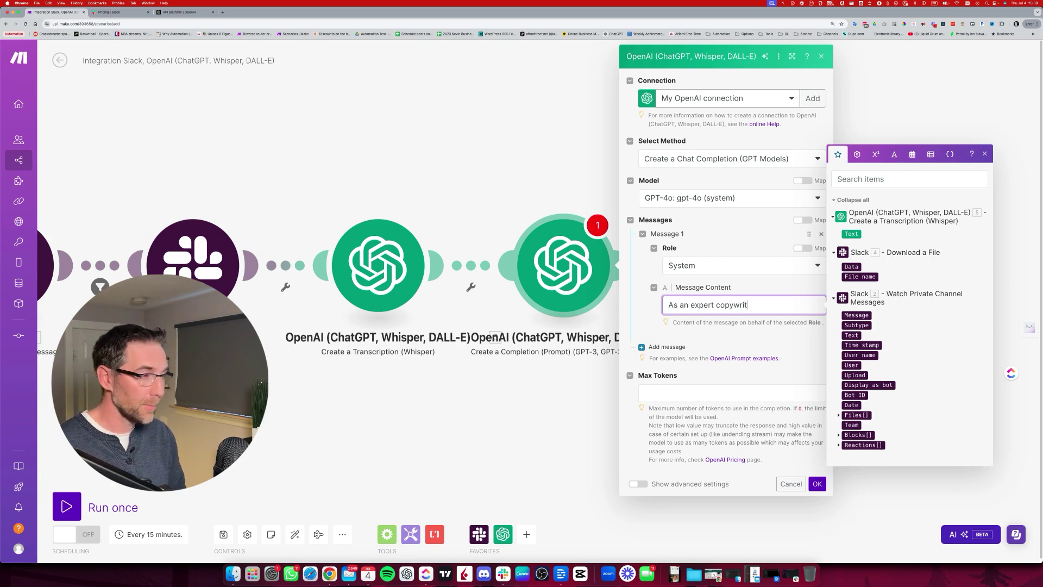
type("er, her")
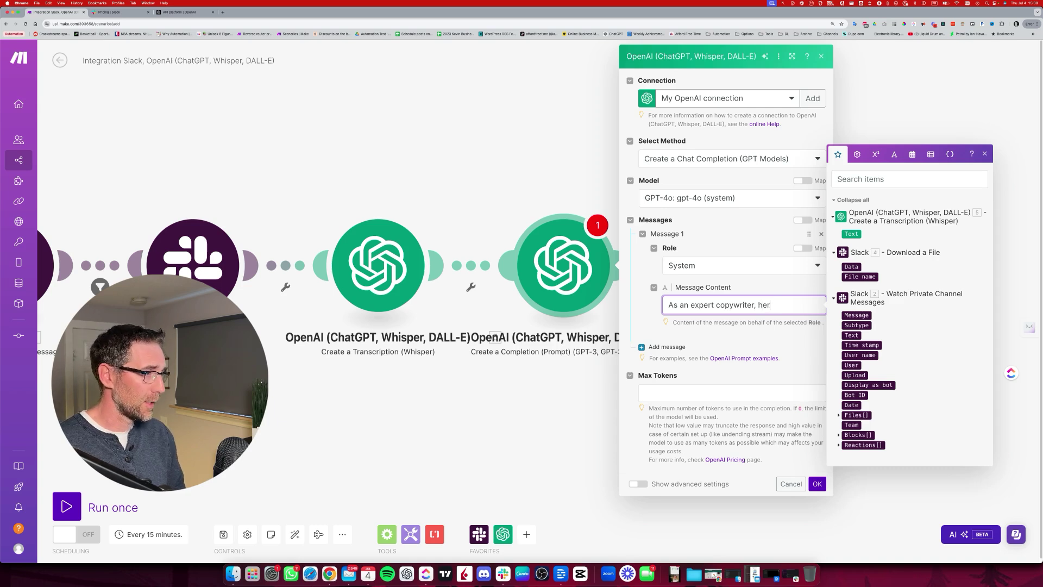
key("BackSpace")
key("BackSpace")
key("BackSpace")
type("yo uare go")
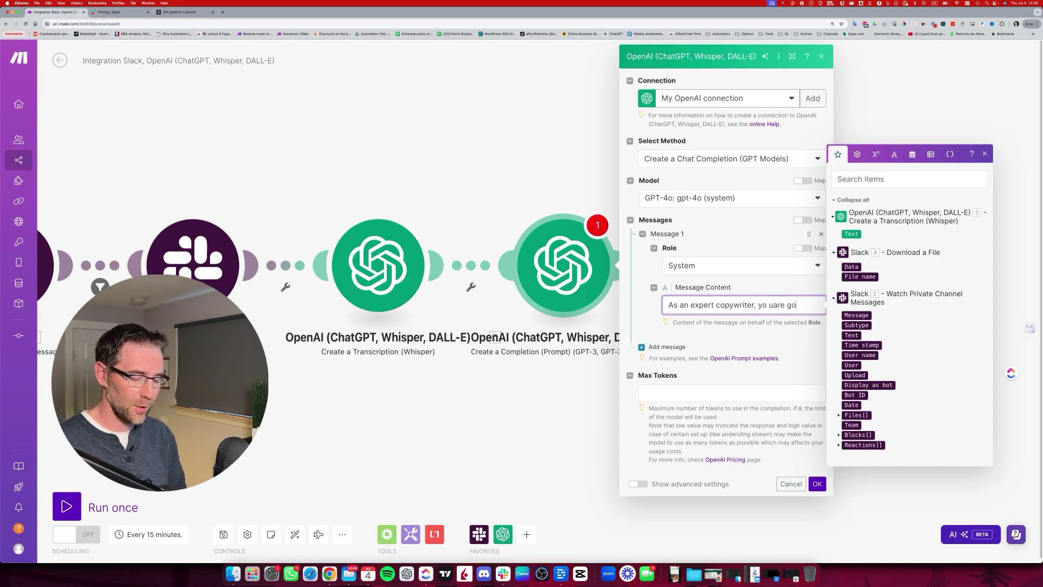
type("ing to be provi")
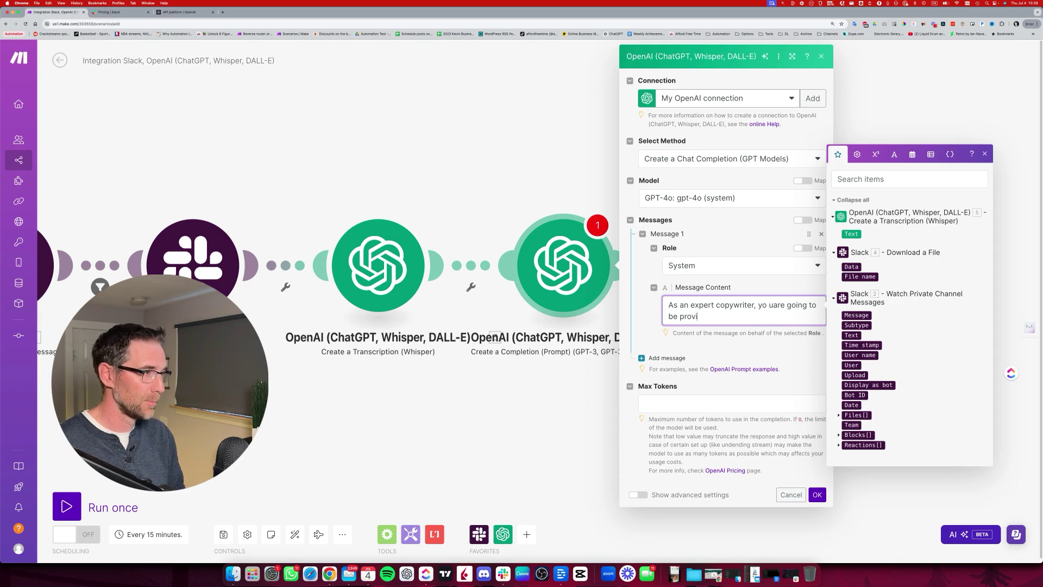
type("ded with a tr")
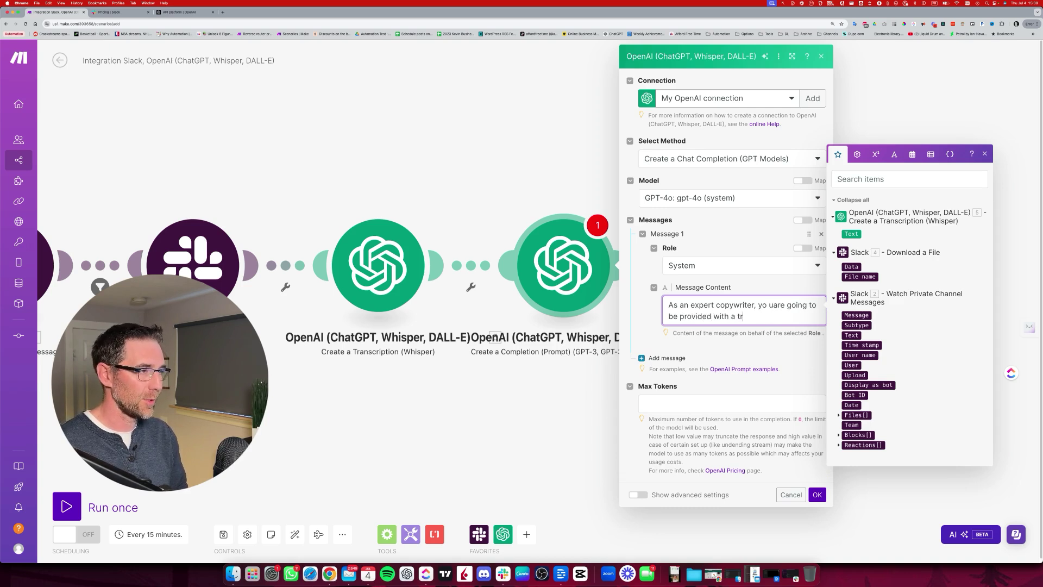
type("anscript of a")
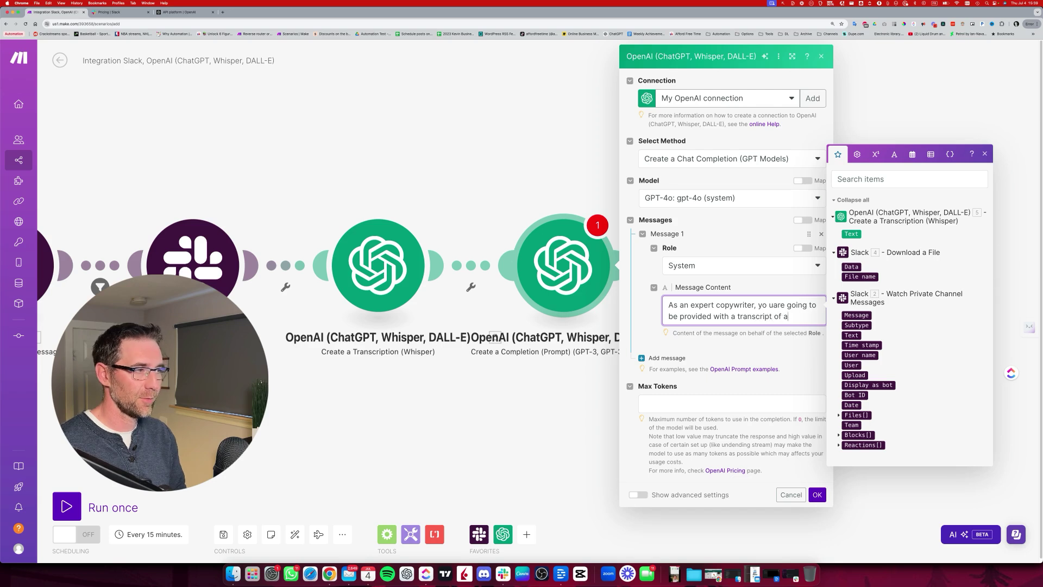
type("n idea. ")
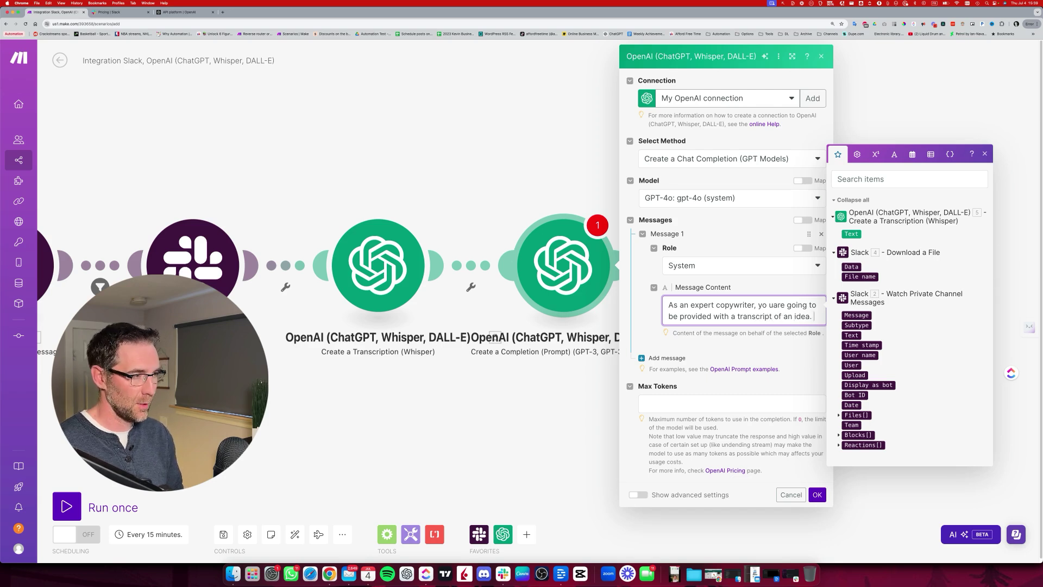
- Continue the System message with "Make sure to structure it and create a summary, adding any relevant context you see fit and expand on that idea."
type("Make sute")
key("BackSpace")
key("BackSpace")
type("re to structur")
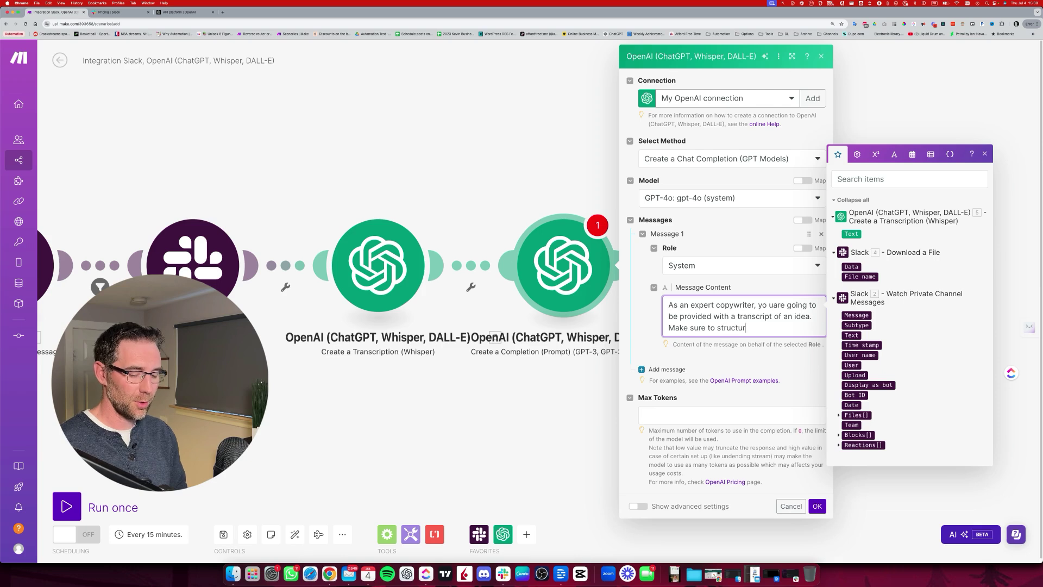
type("e it and ")
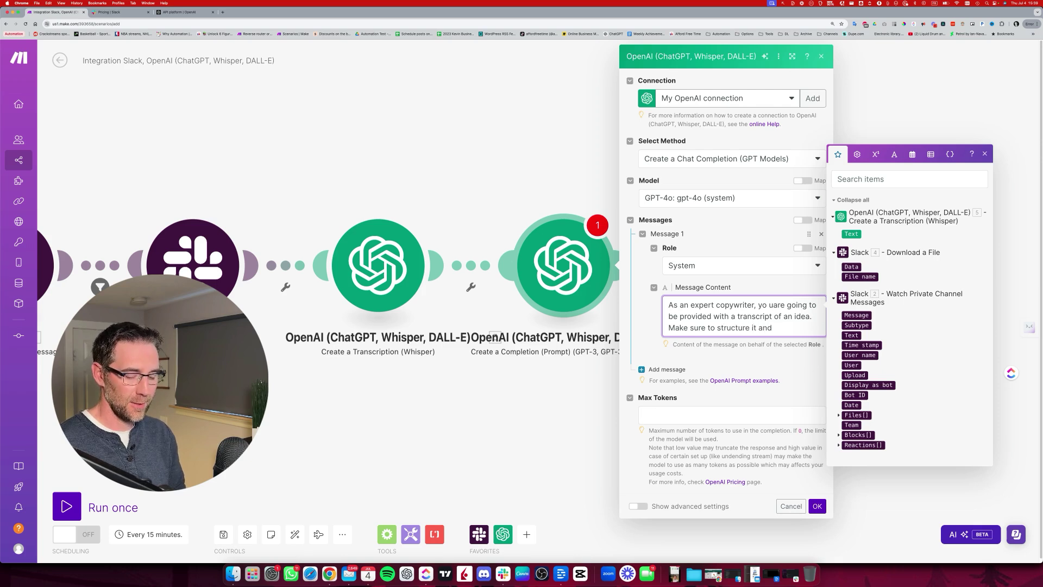
type("cre")
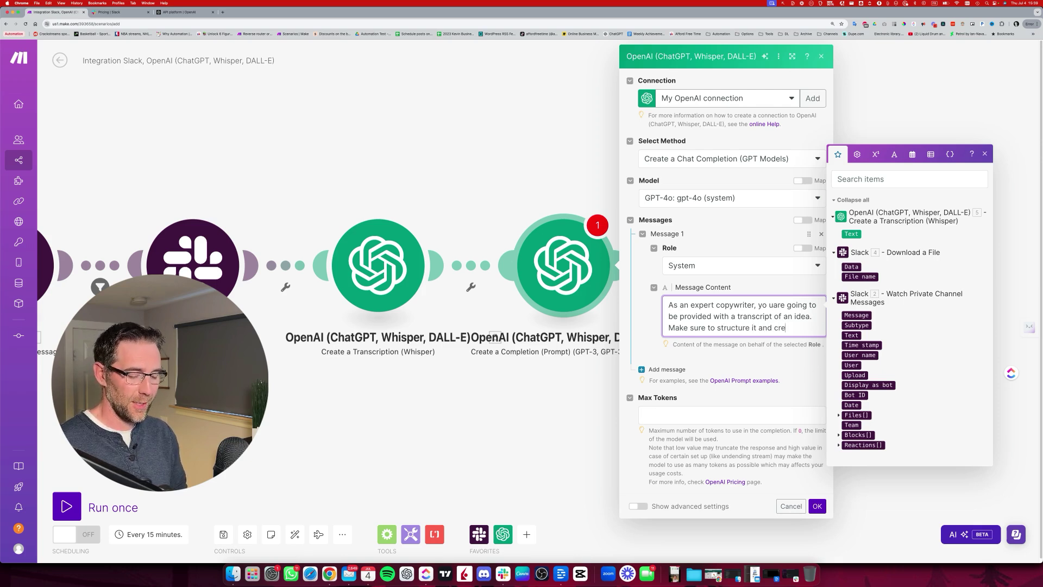
type("ate a summ")
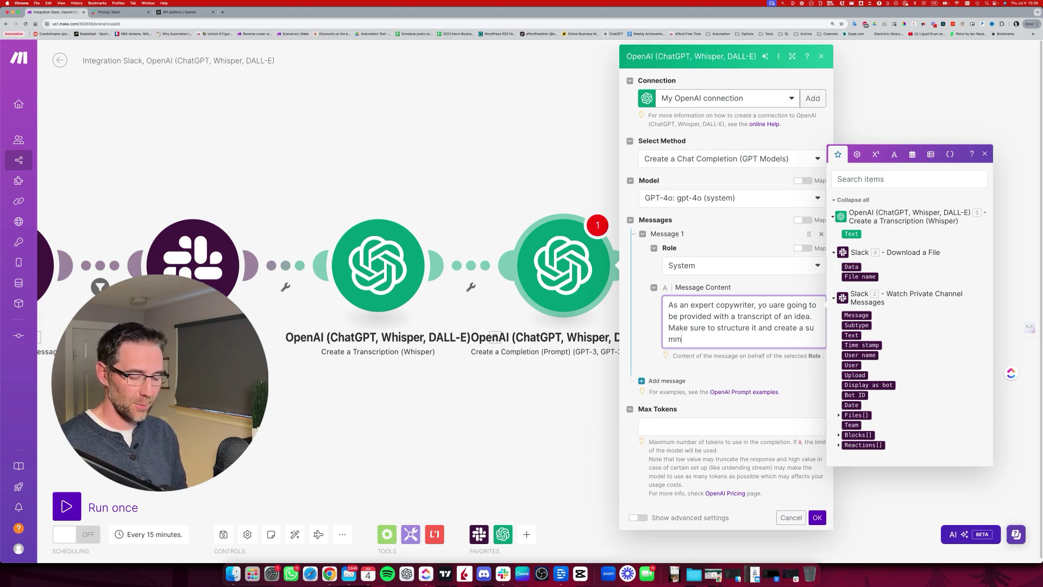
type("ary, adding")
type("an")
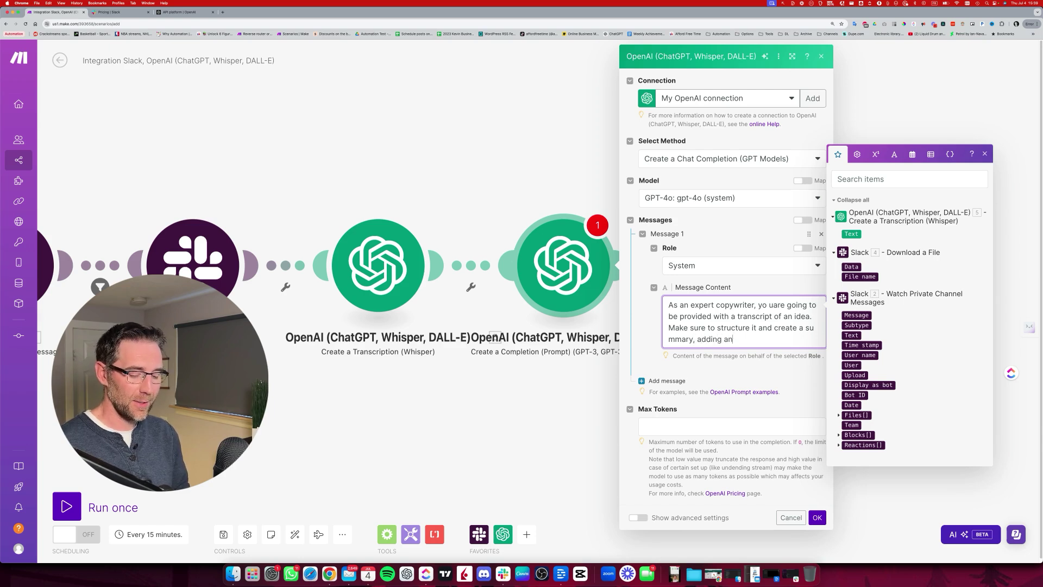
type("y releva")
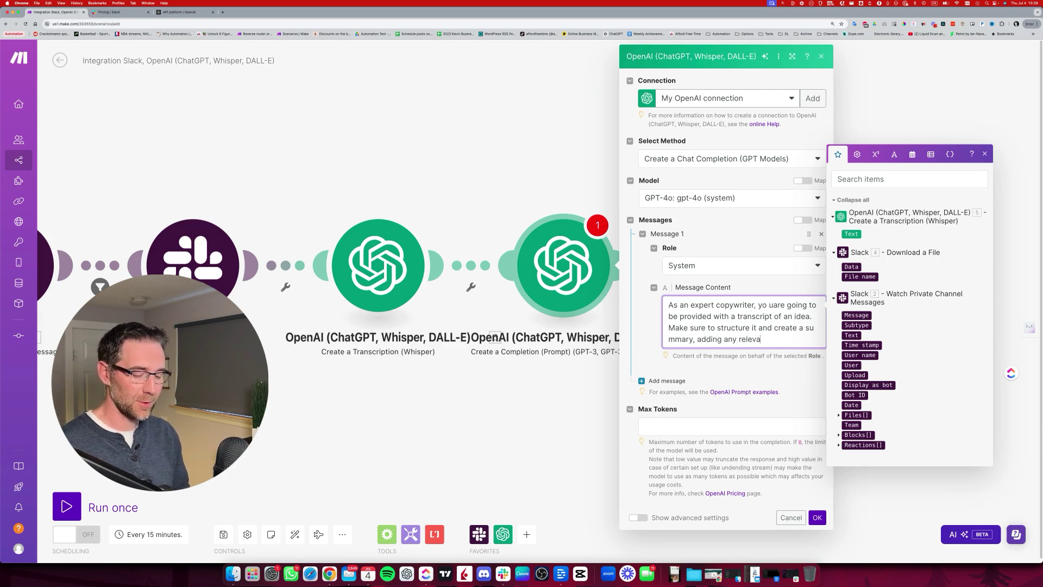
type("nt context ")
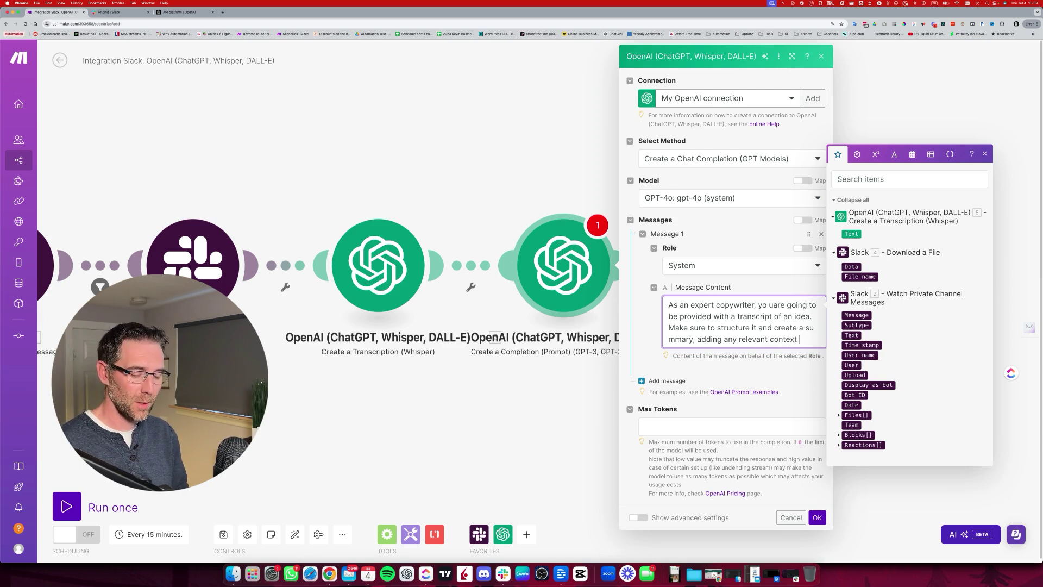
type("you see fit and expand on that idea.")
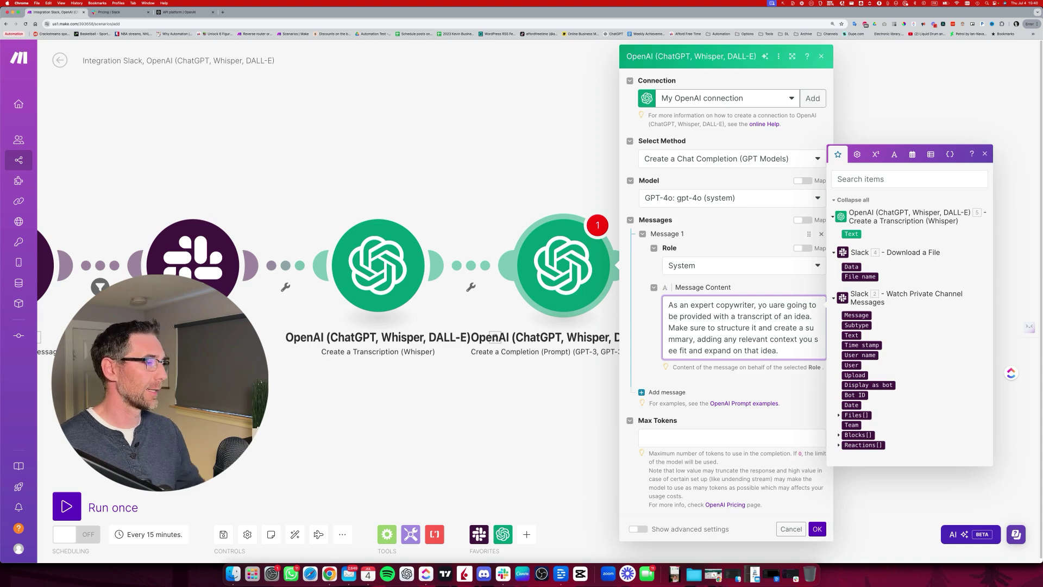
- Add a second message with the User role and the content "Here is the transcript:" followed by the Whisper transcription's Text value
left_click(665, 392)
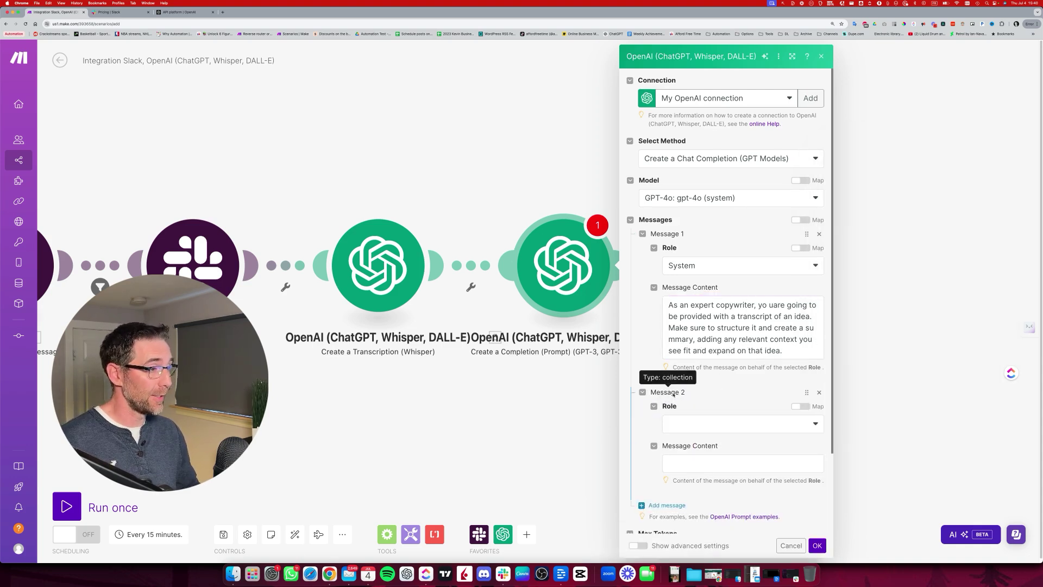
left_click(703, 419)
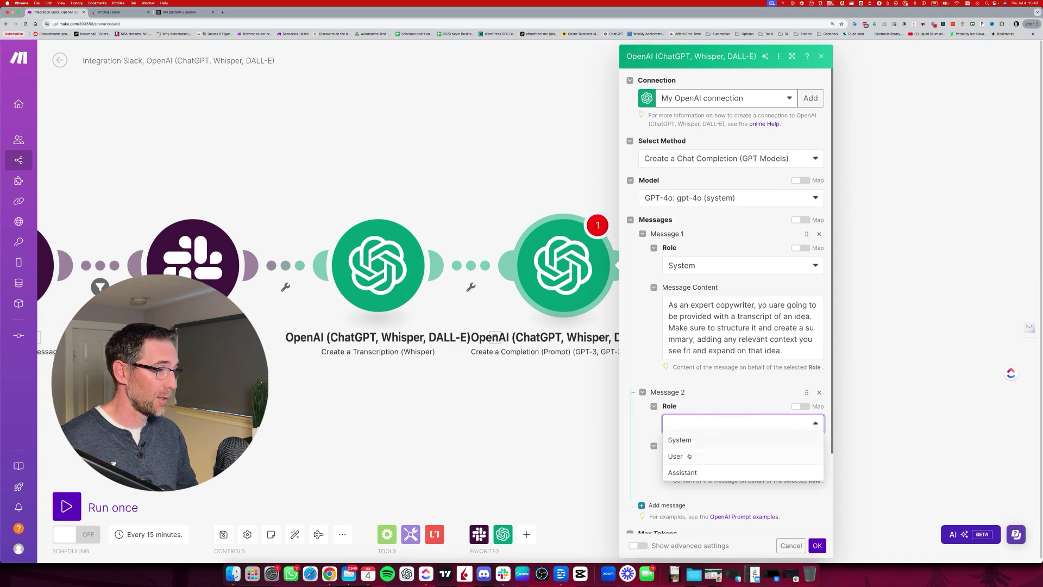
left_click(688, 456)
scroll(727, 376, "down", 1)
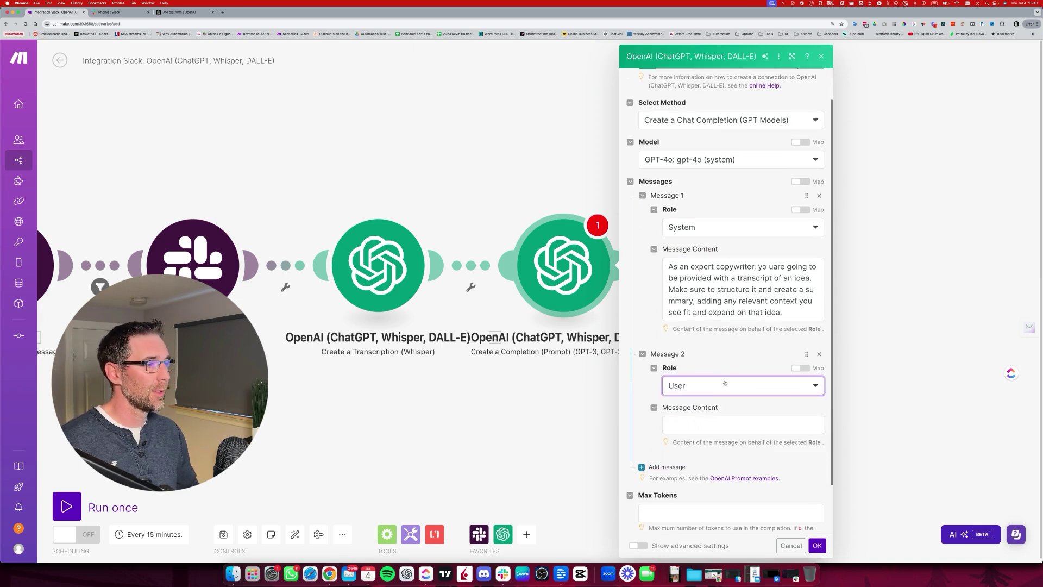
left_click(693, 424)
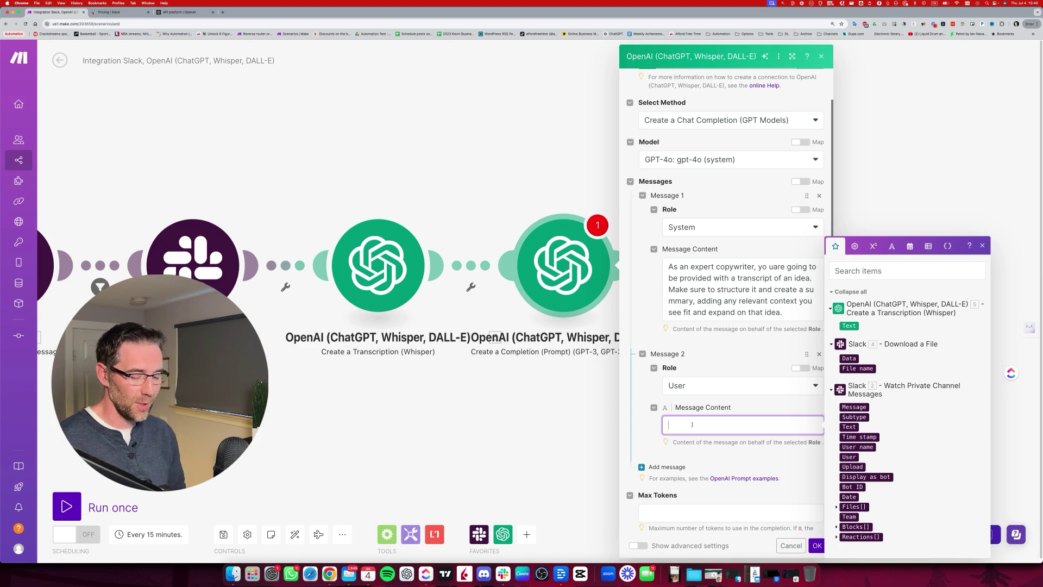
type("Here is")
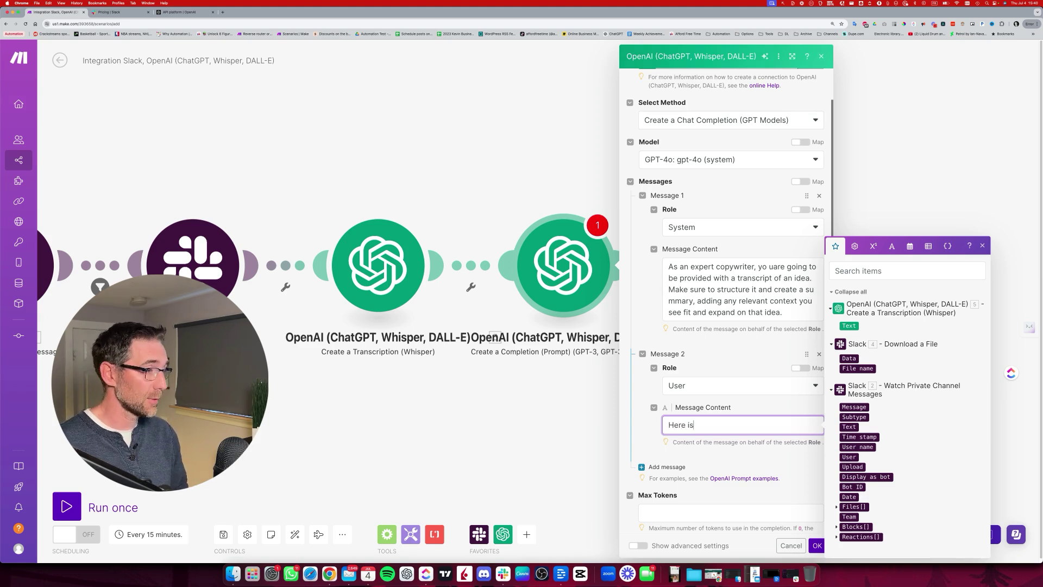
type(" the transcript:")
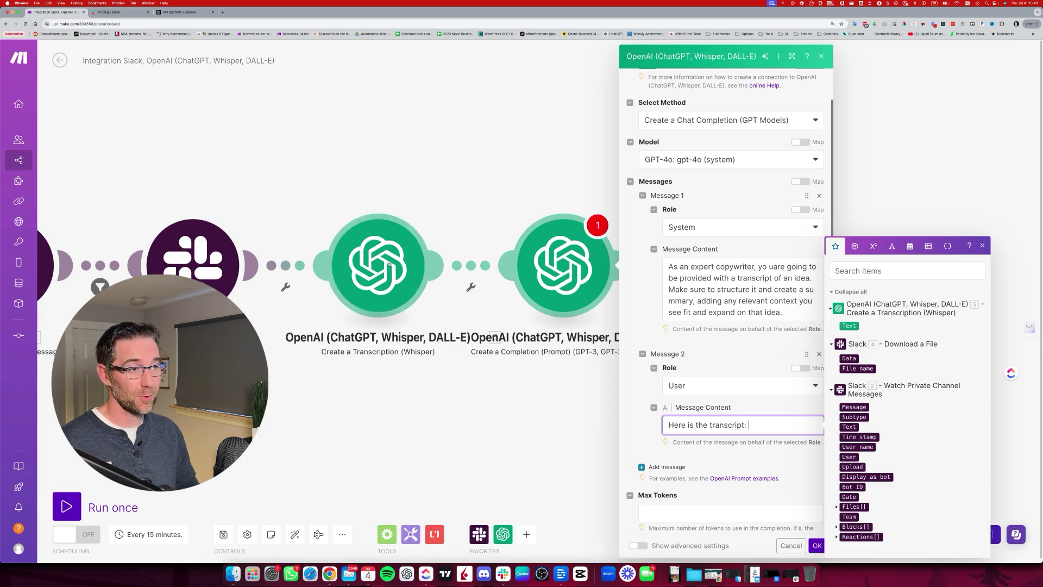
left_click(849, 326)
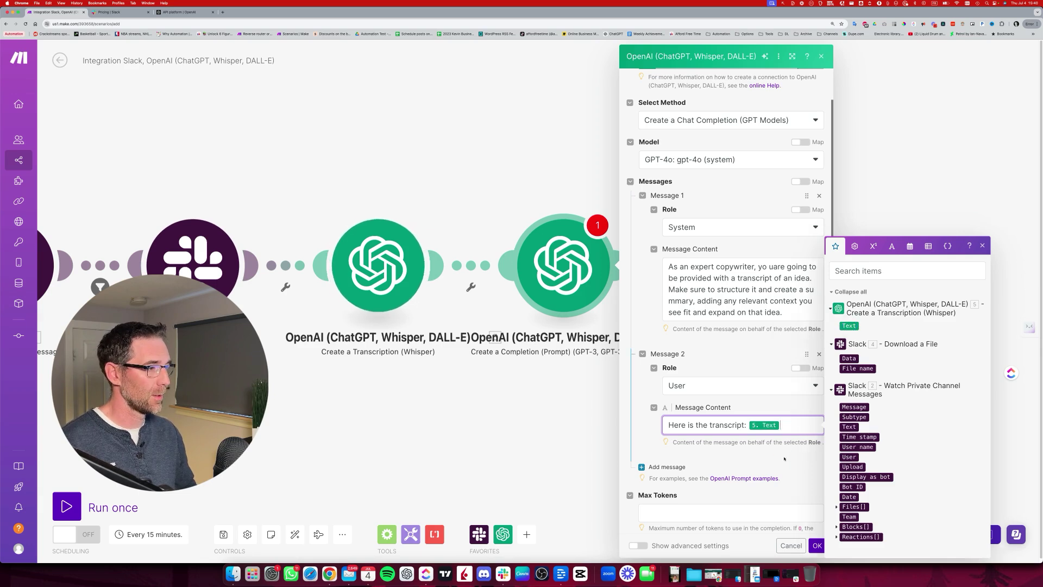
- Set the completion module's Max Tokens to 0
scroll(763, 382, "down", 2)
left_click(668, 456)
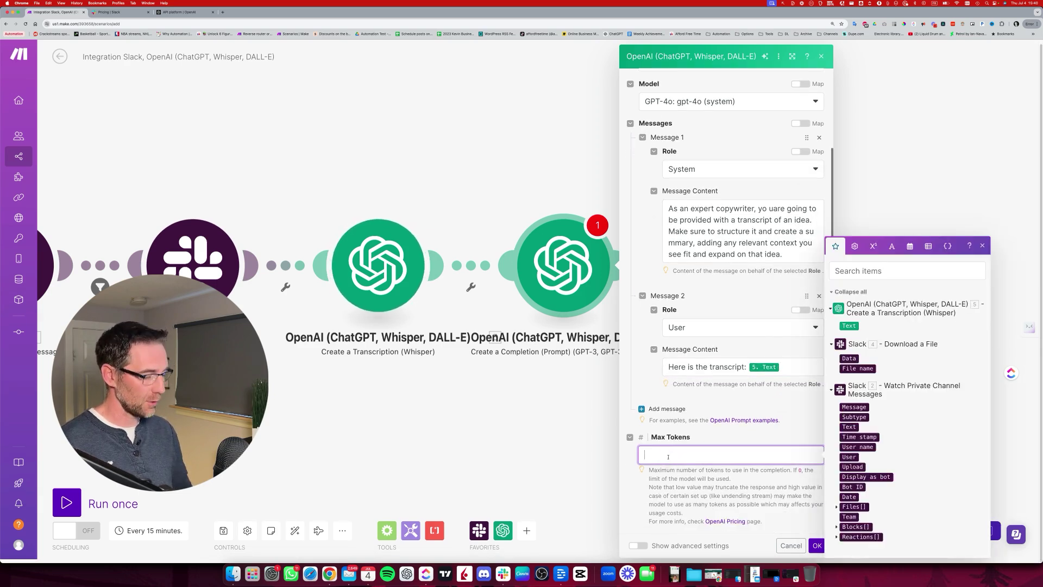
type("0")
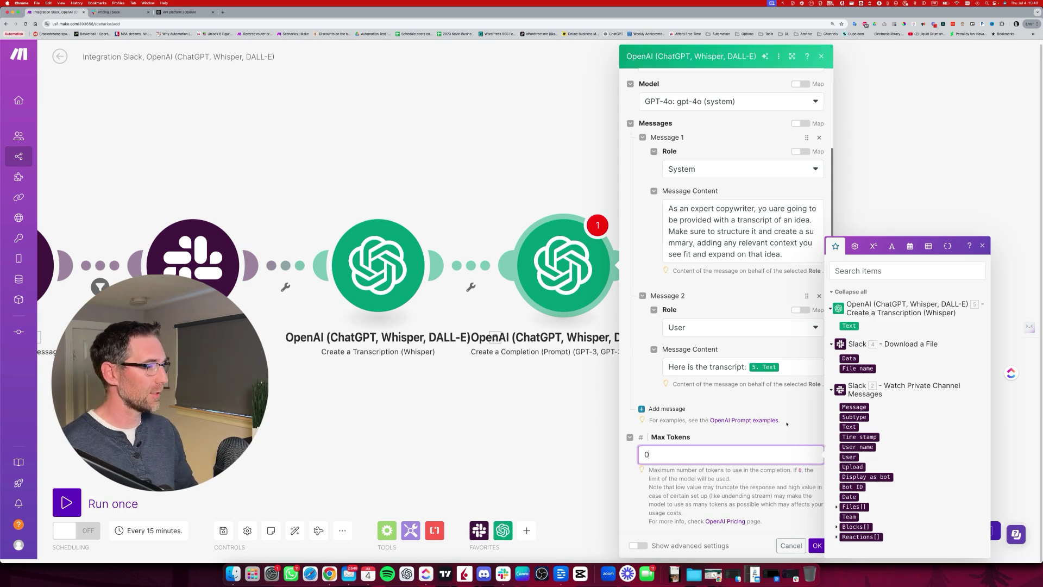
- Look over the models available for the completion module, keeping gpt-4o (system) selected
scroll(786, 424, "up", 2)
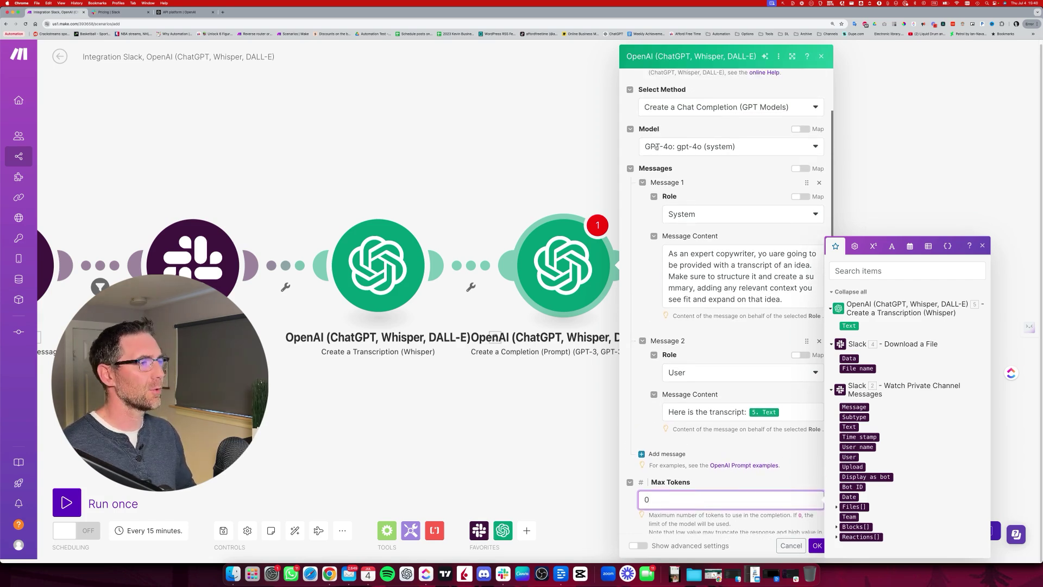
left_click(679, 147)
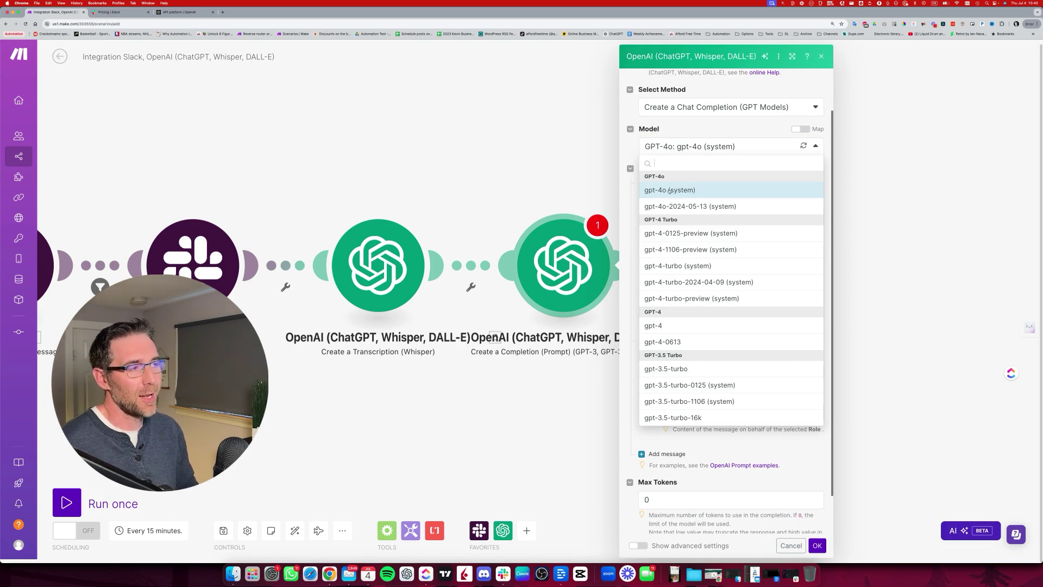
left_click(694, 191)
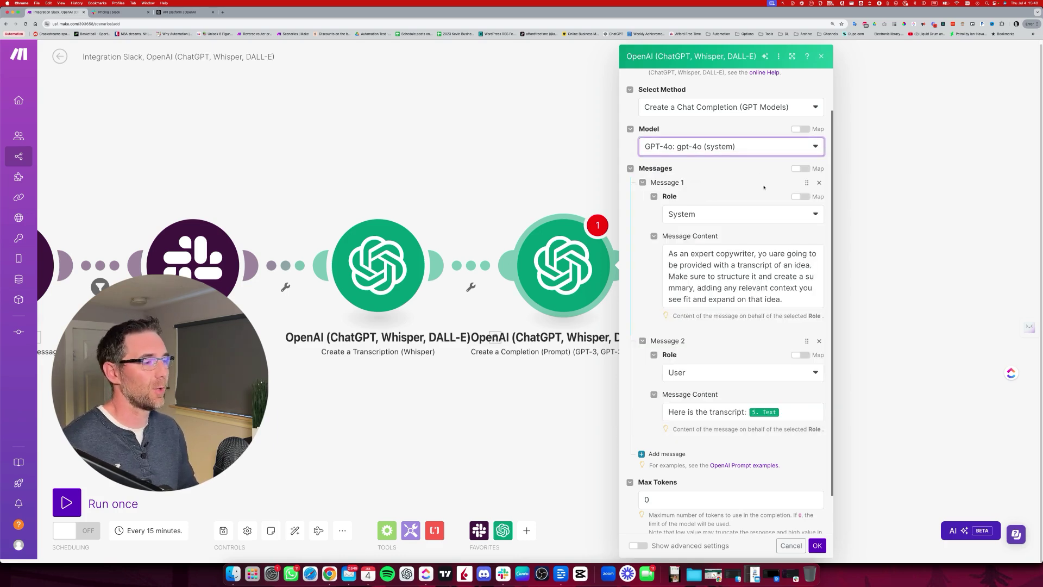
- Confirm the completion module's settings and save the scenario
scroll(781, 496, "down", 2)
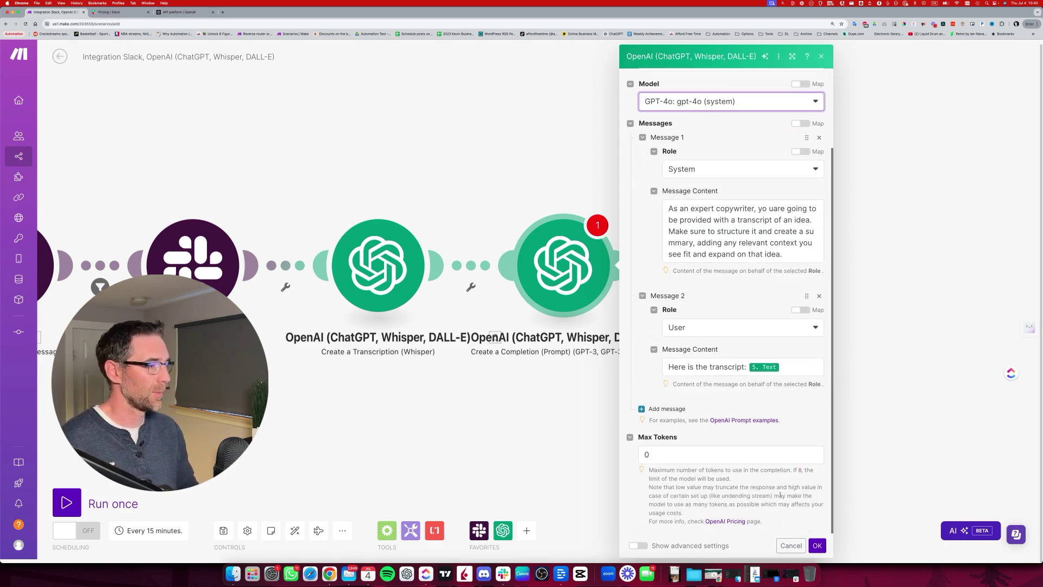
left_click(820, 546)
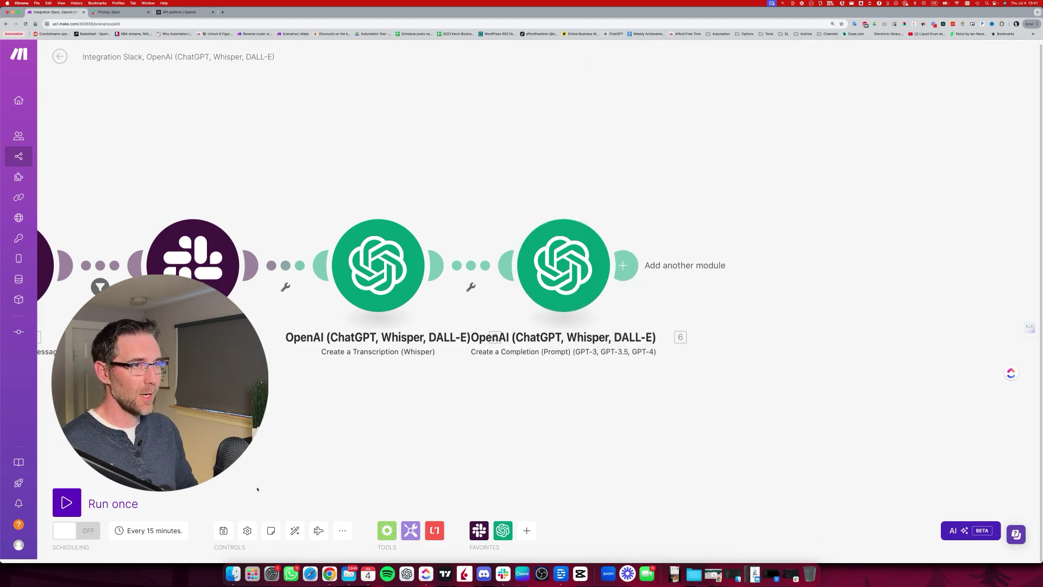
left_click(224, 531)
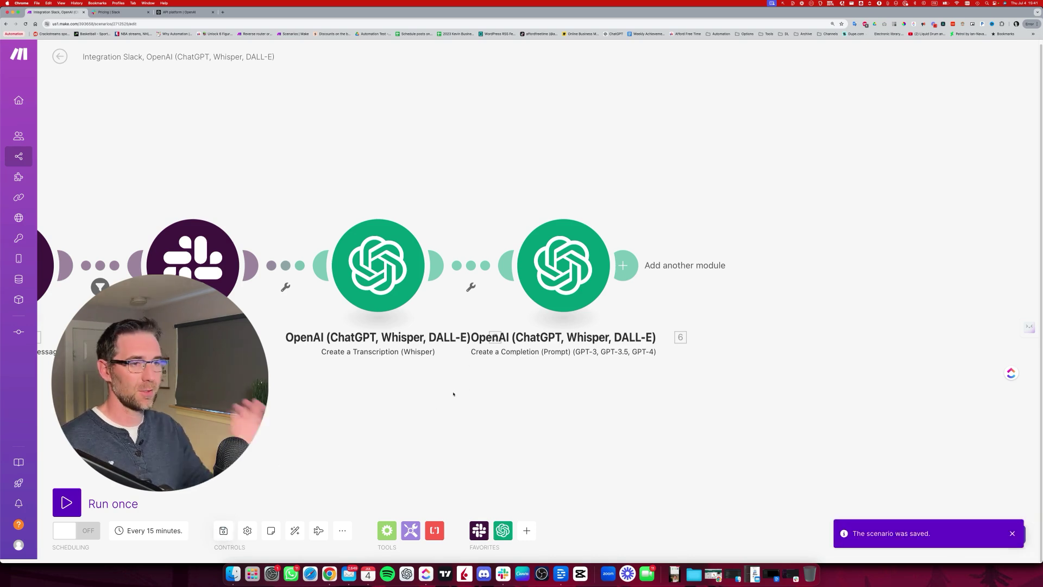
- Add a Google Docs Create a Document module after the completion module
scroll(568, 386, "left", 3)
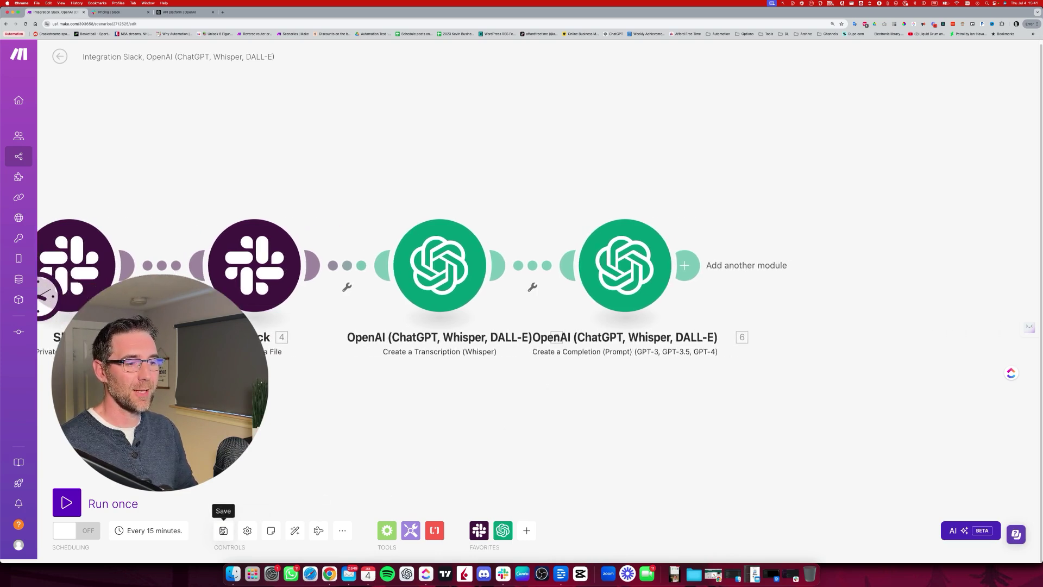
scroll(513, 373, "left", 2)
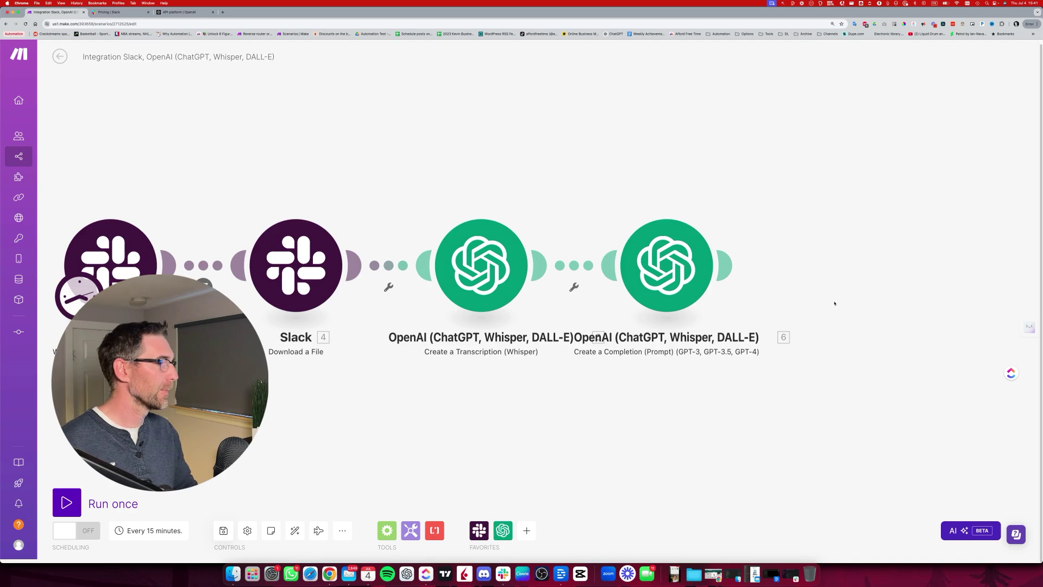
scroll(833, 302, "right", 3)
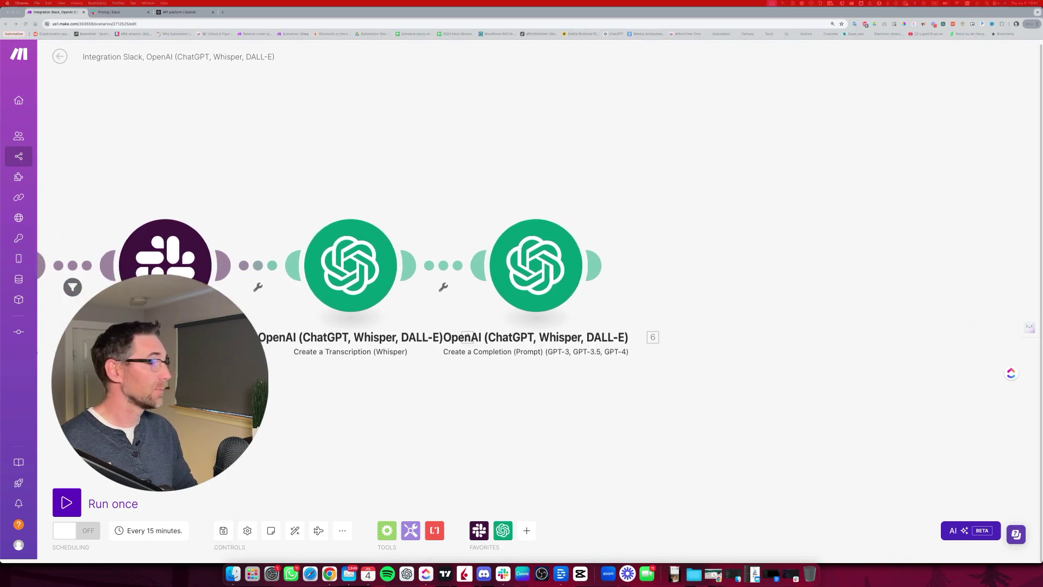
left_click(595, 266)
scroll(825, 264, "down", 5)
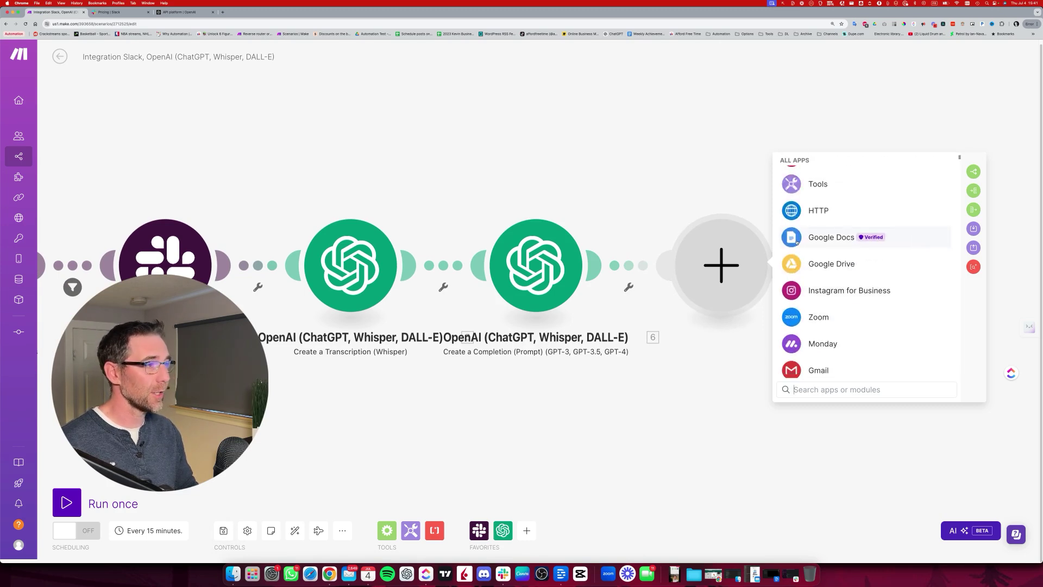
left_click(823, 237)
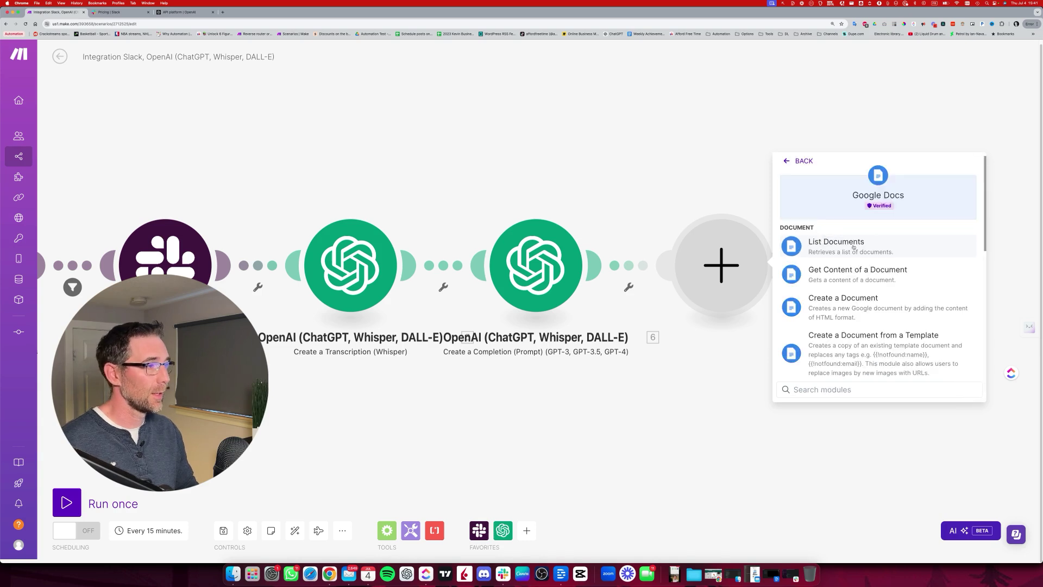
left_click(841, 302)
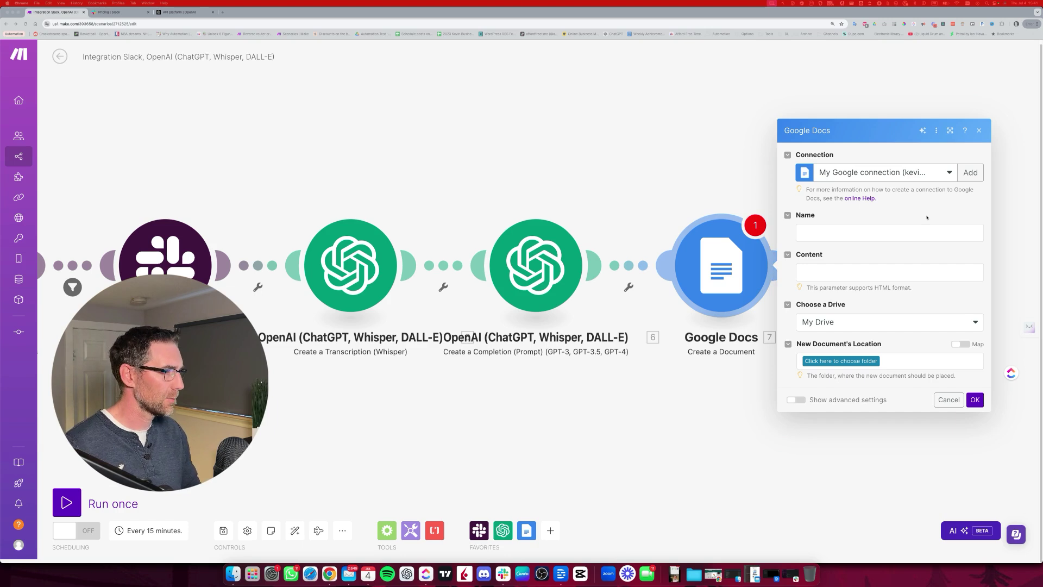
left_click(848, 233)
type("formatDate( 1.date ; YYYYMMDD HHmm ) - Note")
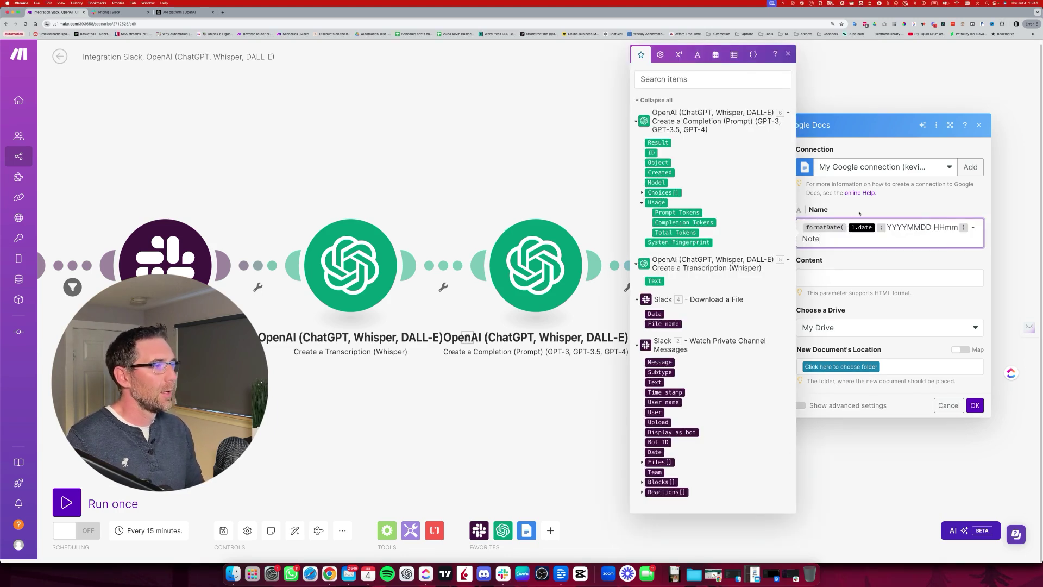
left_click(859, 213)
left_click(873, 228)
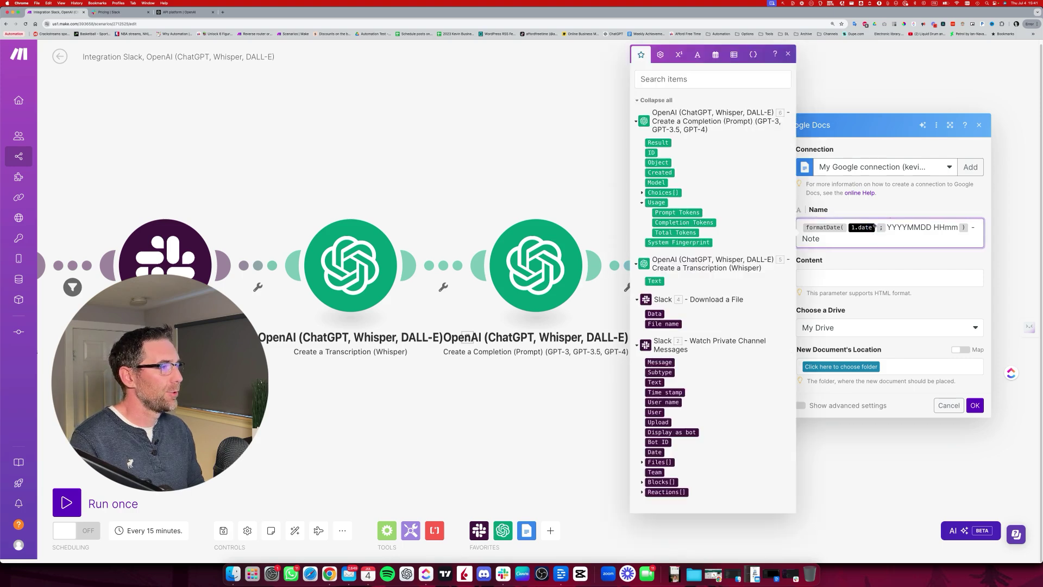
key("BackSpace")
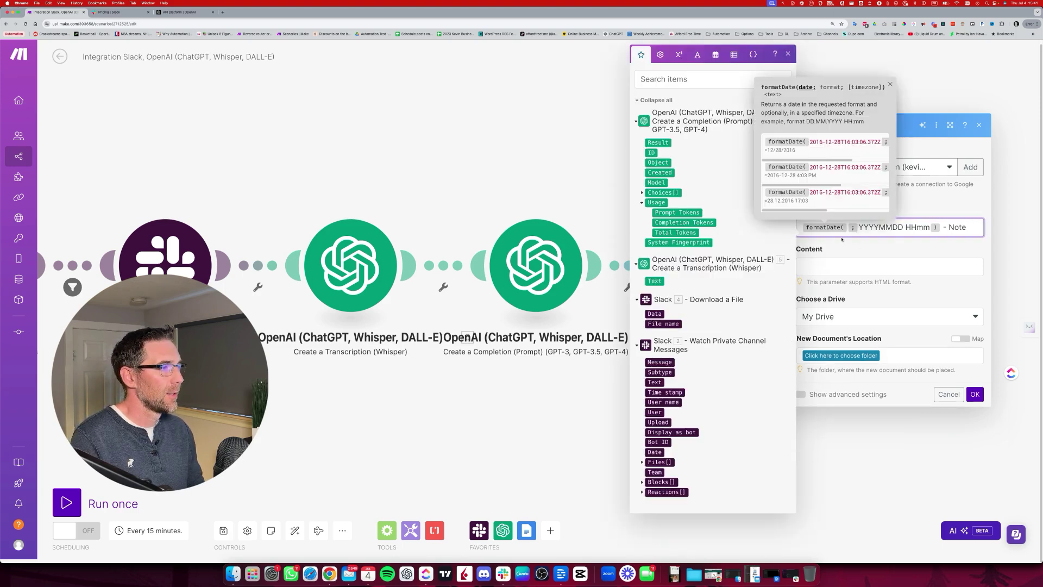
left_click(655, 452)
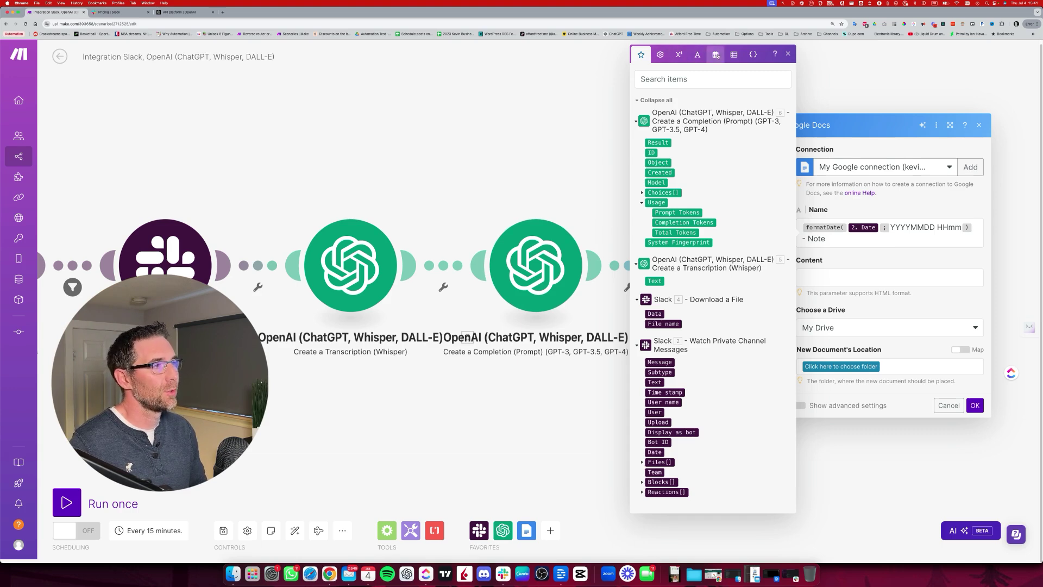
- Examine the date and time functions, then each part of the document name's YYYYMMDD HHmm format and its Note suffix
left_click(716, 55)
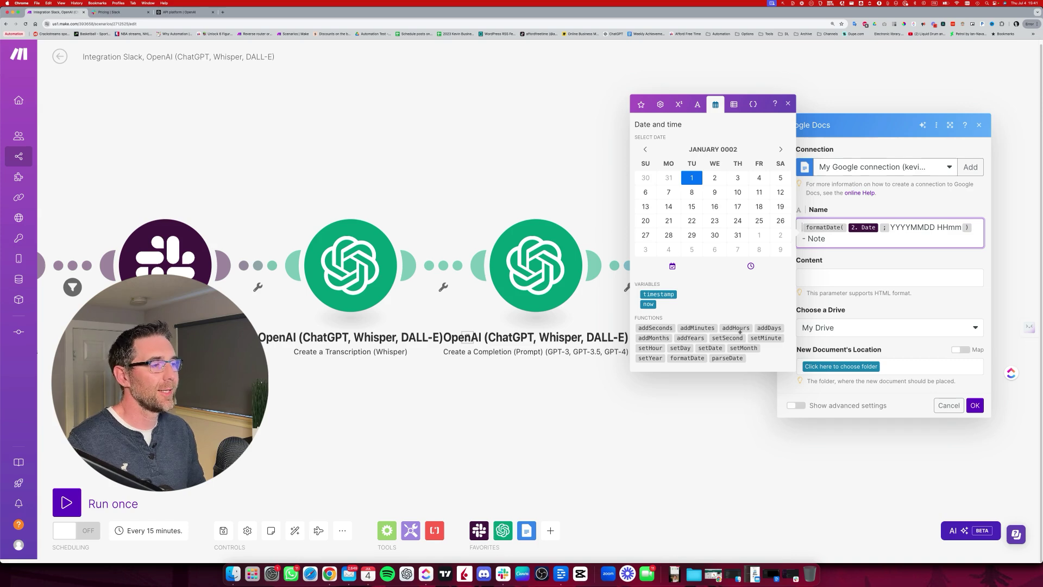
mouse_move(681, 356)
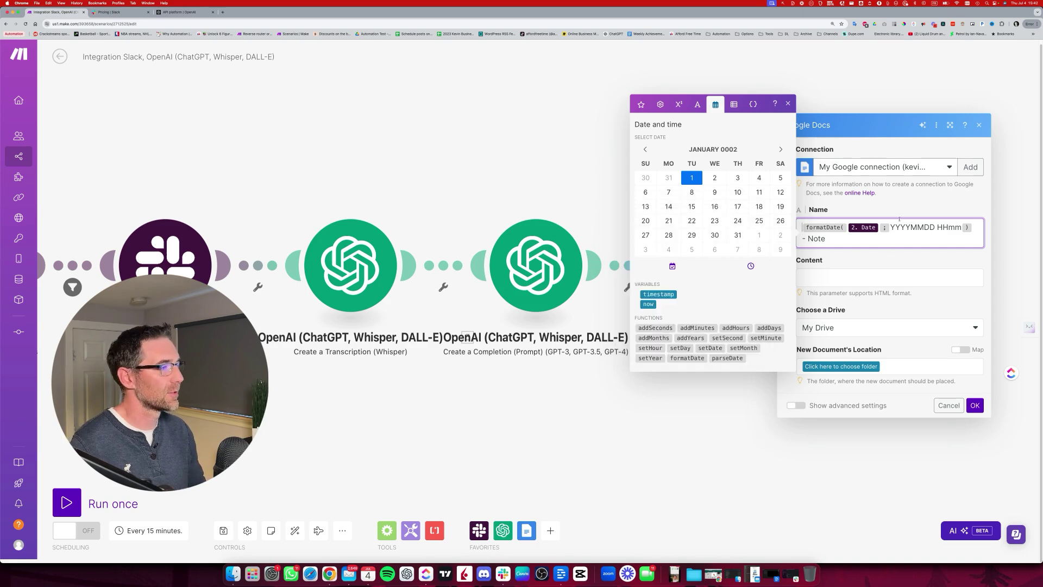
left_click_drag(888, 227, 911, 231)
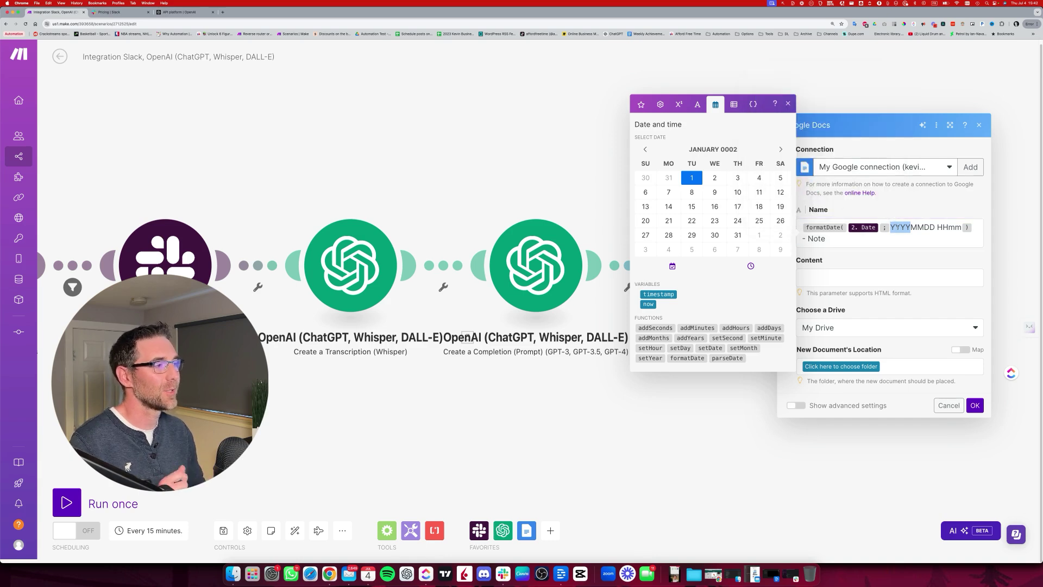
left_click(916, 227)
left_click(914, 227)
mouse_move(914, 227)
left_mouse_down()
mouse_move(924, 227)
mouse_move(909, 227)
left_mouse_up()
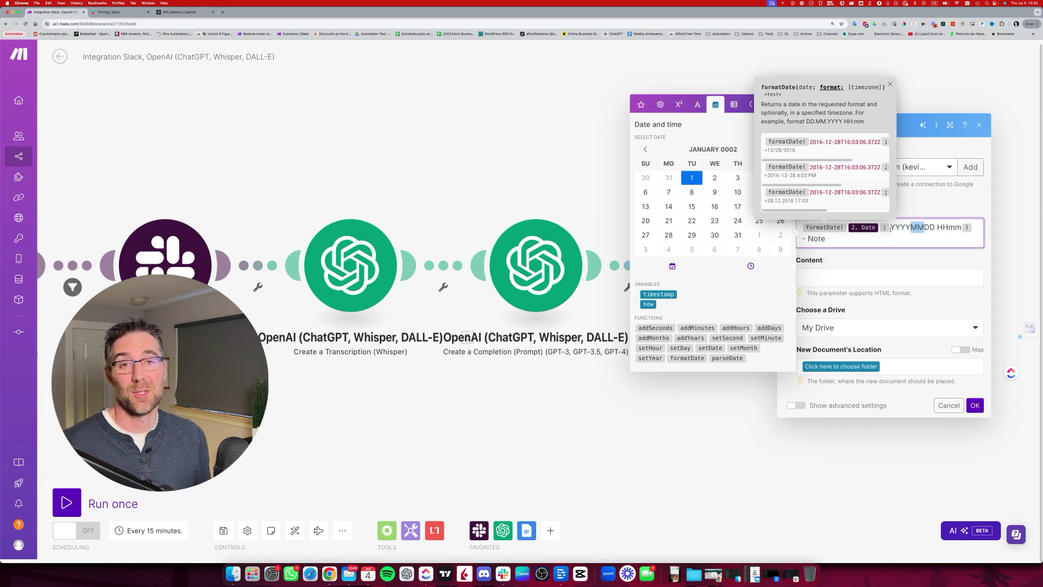
left_click(916, 227)
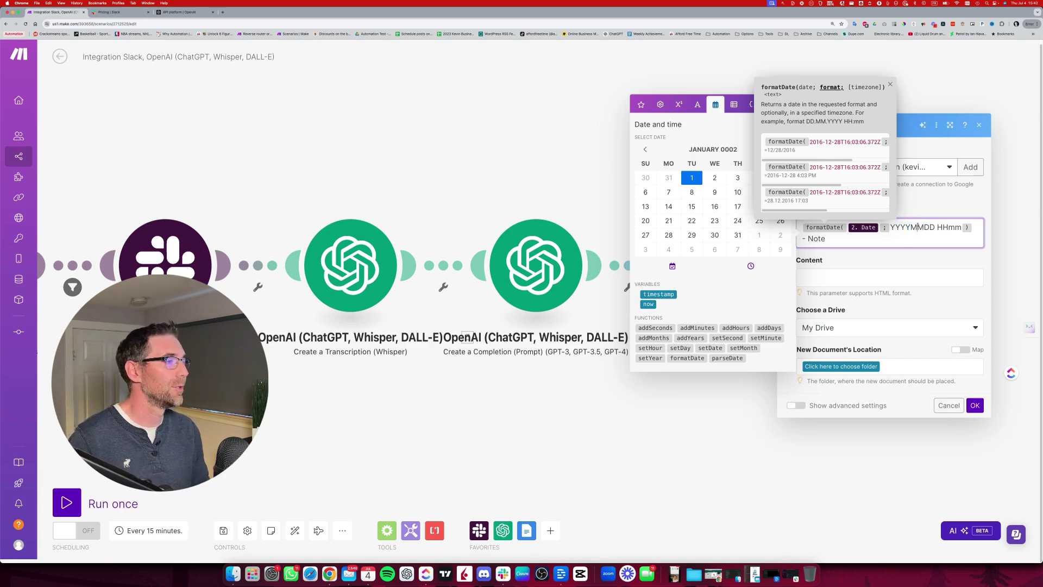
left_click_drag(924, 227, 933, 229)
left_click(938, 229)
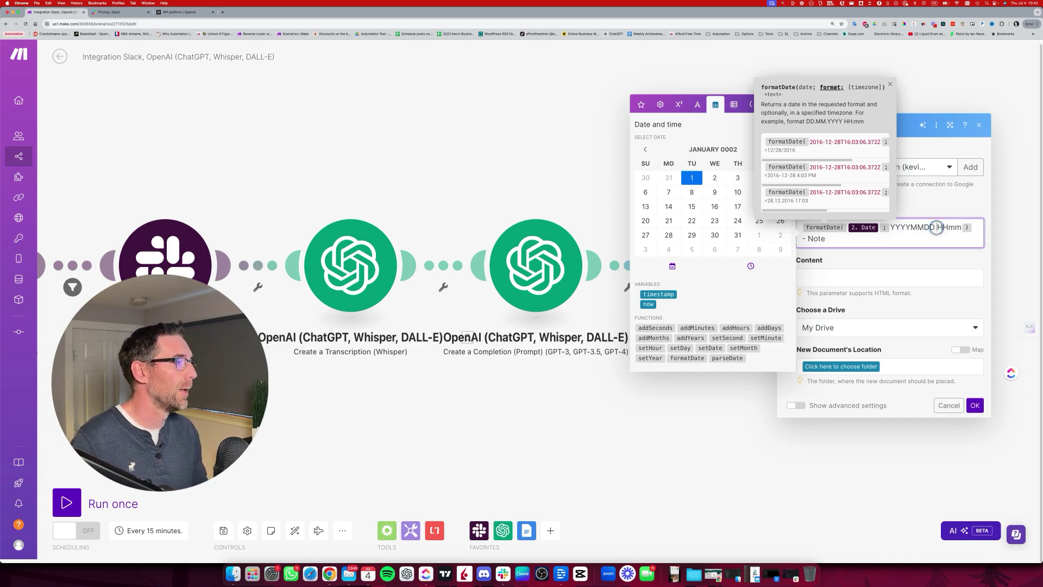
left_click(938, 228)
left_click(944, 227)
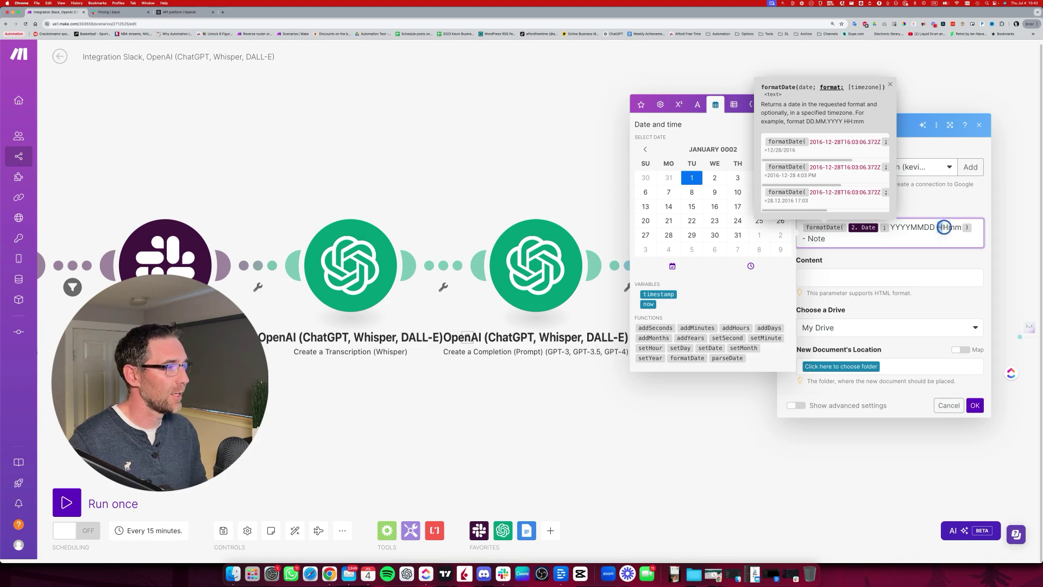
left_click(948, 228)
left_click(959, 227)
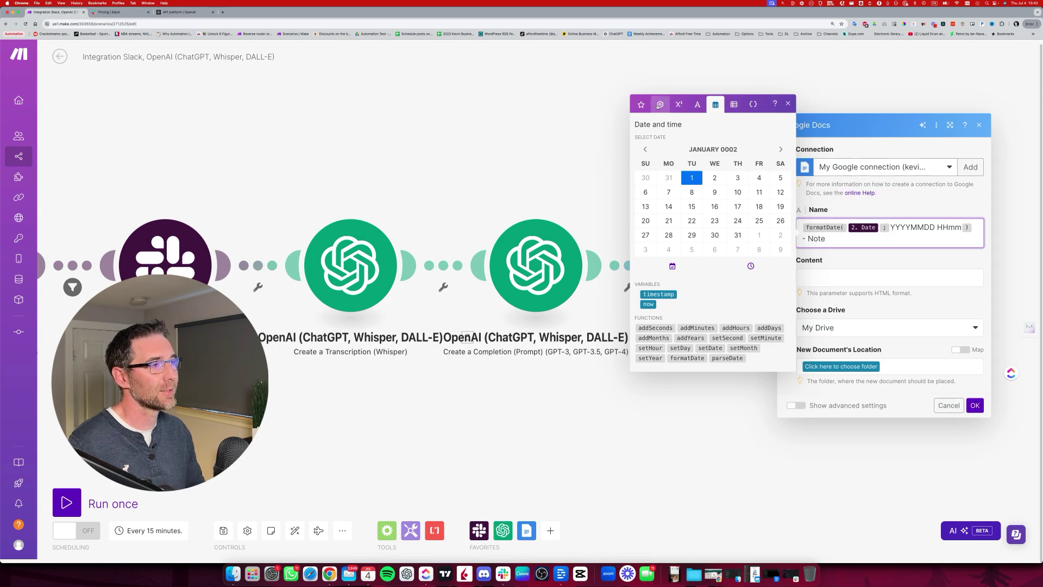
left_click(644, 106)
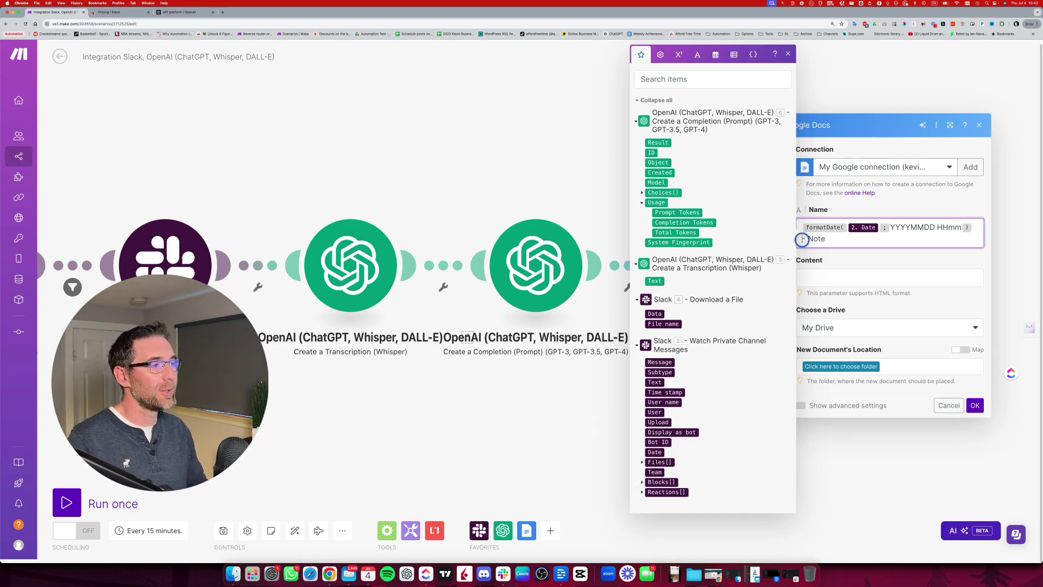
left_click_drag(815, 239, 829, 239)
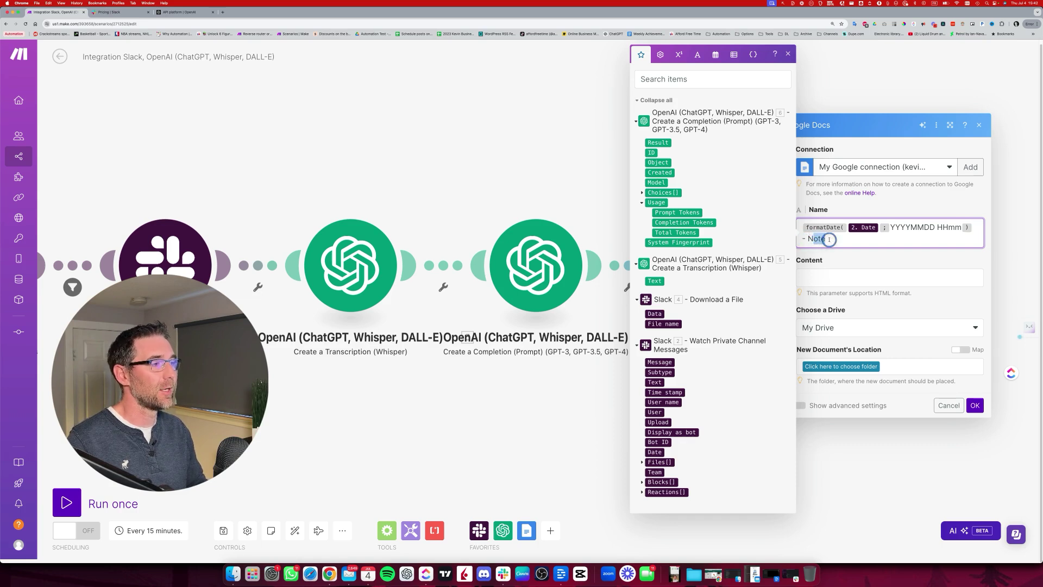
- Set the Google Docs document's content to the Result of the OpenAI Create a Completion module
double_click(814, 238)
left_click(836, 238)
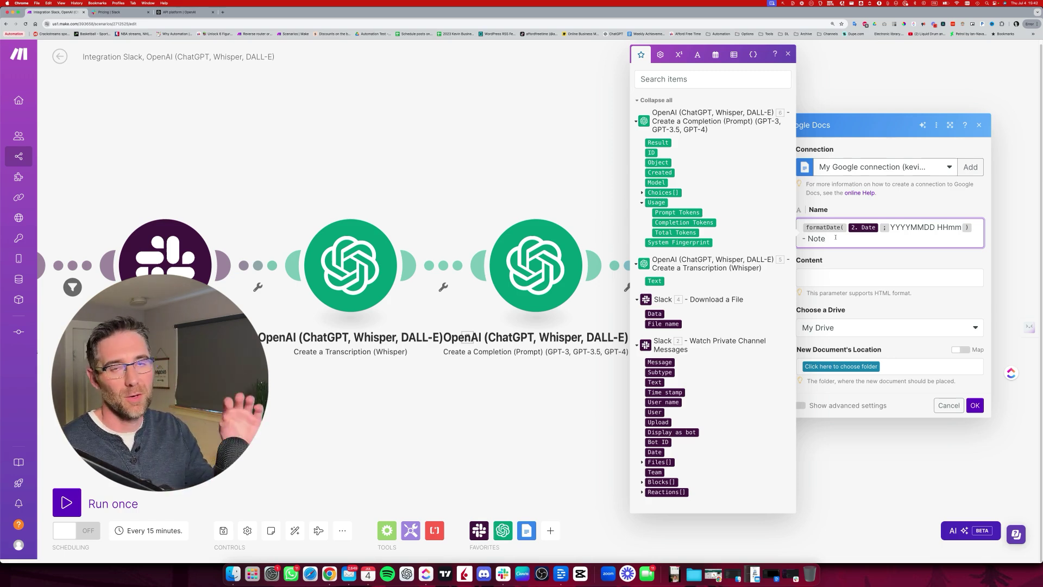
left_click(835, 264)
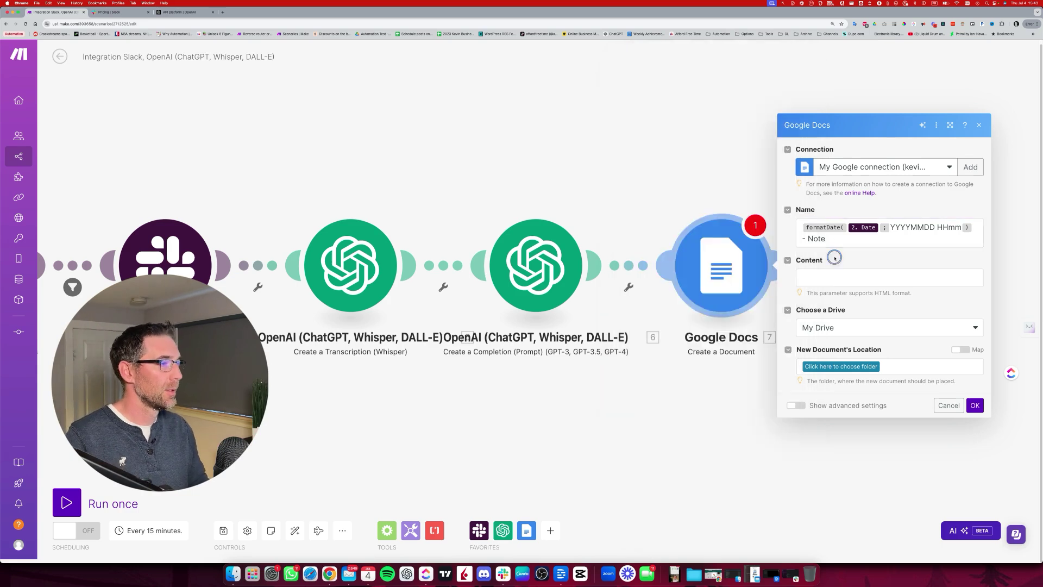
left_click(815, 275)
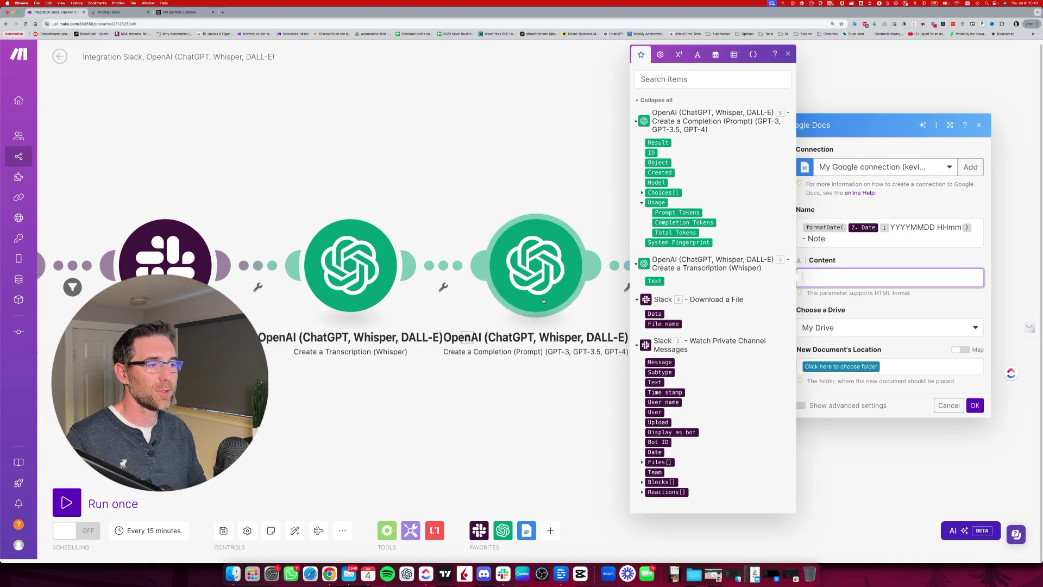
left_click(664, 143)
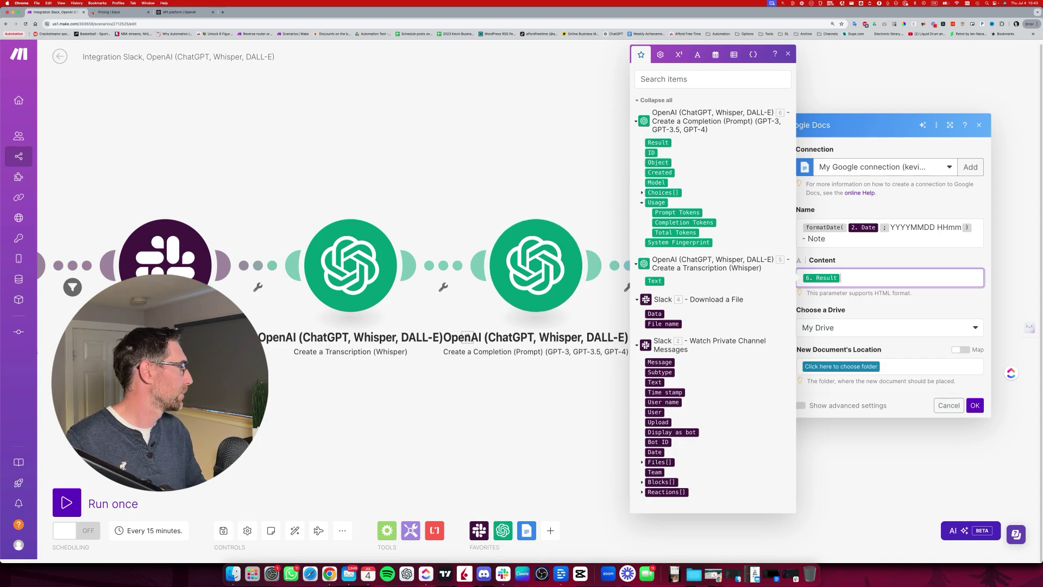
left_click(904, 294)
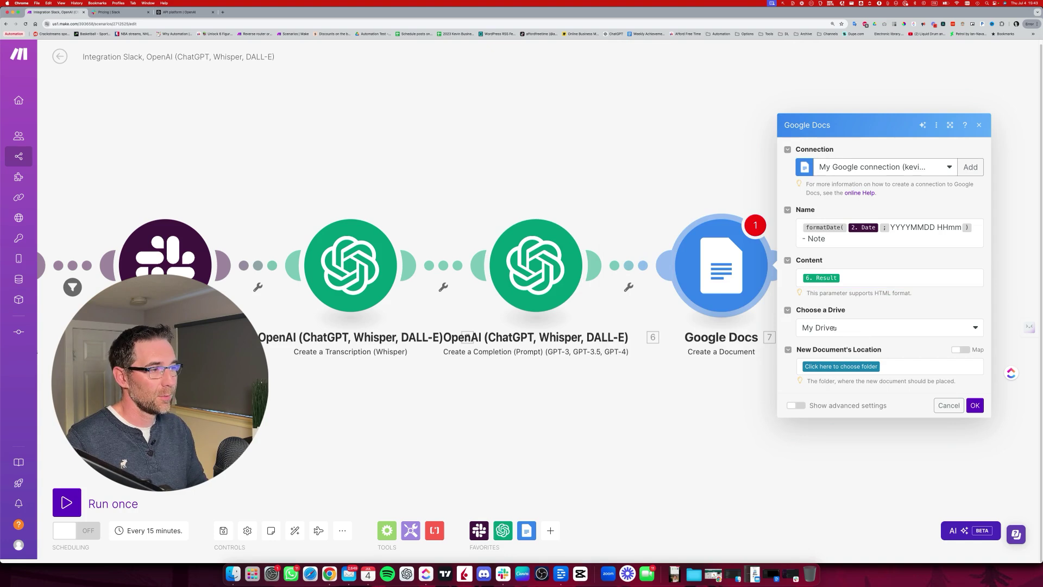
- Set the new document's location to the Automation Test folder in My Drive, keeping the existing Google connection
left_click(975, 168)
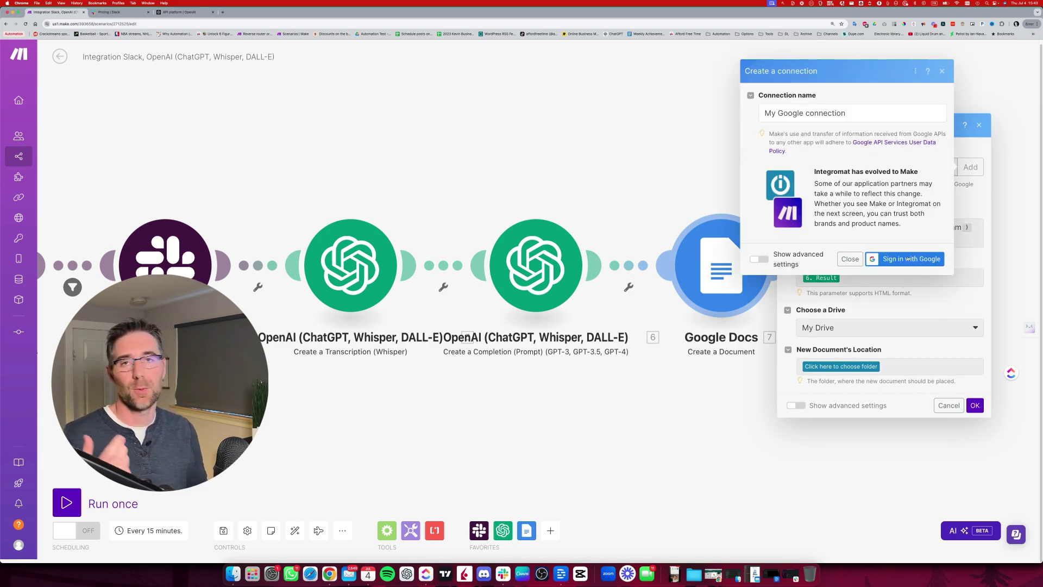
left_click(943, 70)
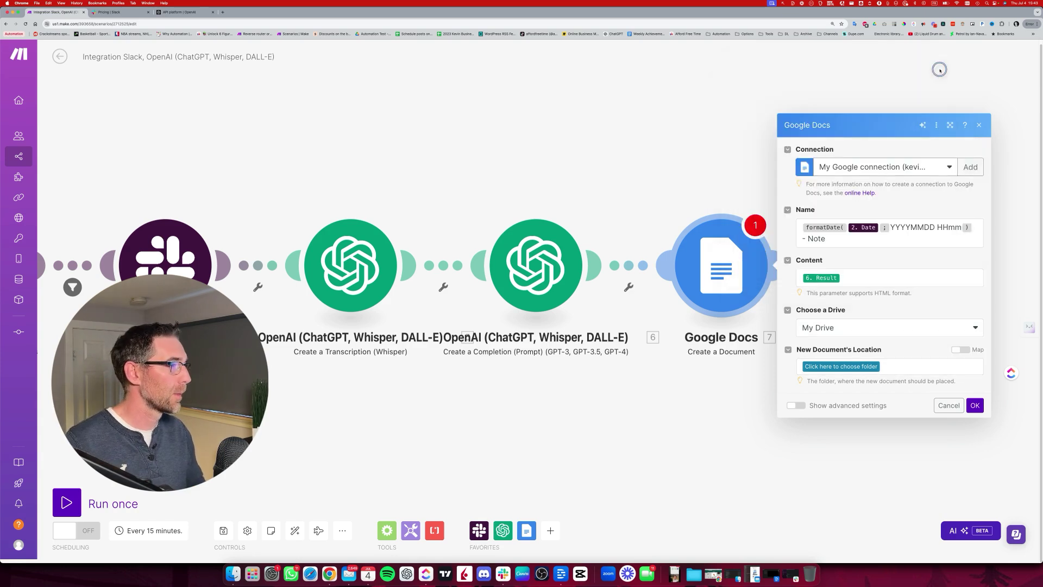
left_click(840, 366)
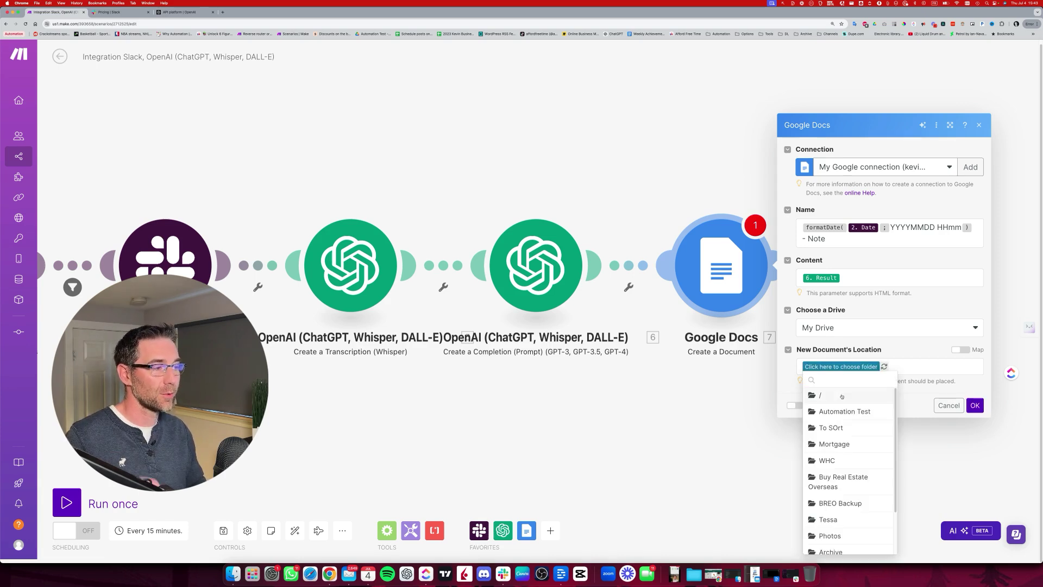
left_click(853, 396)
left_click(848, 367)
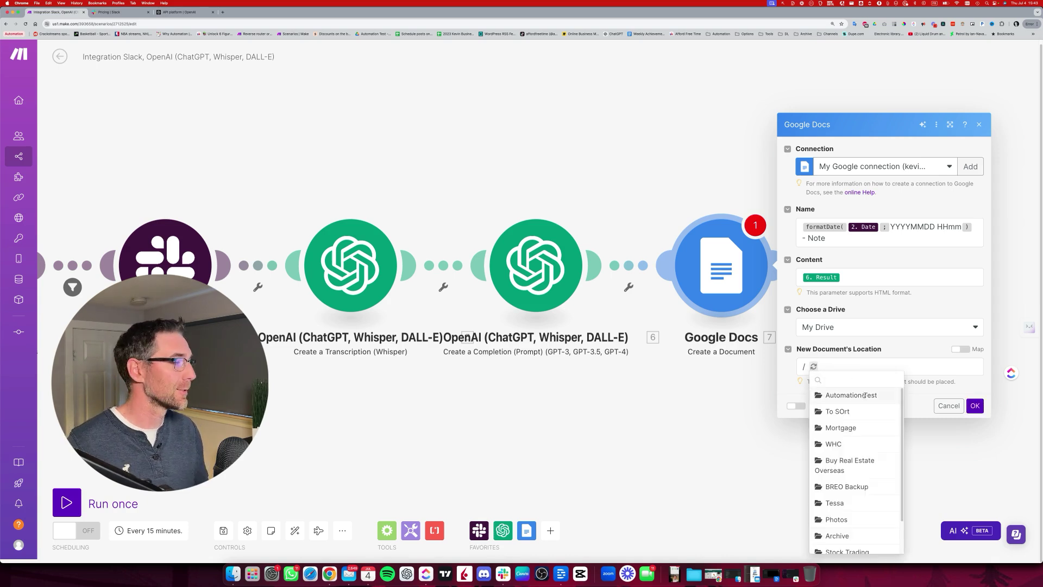
left_click(864, 396)
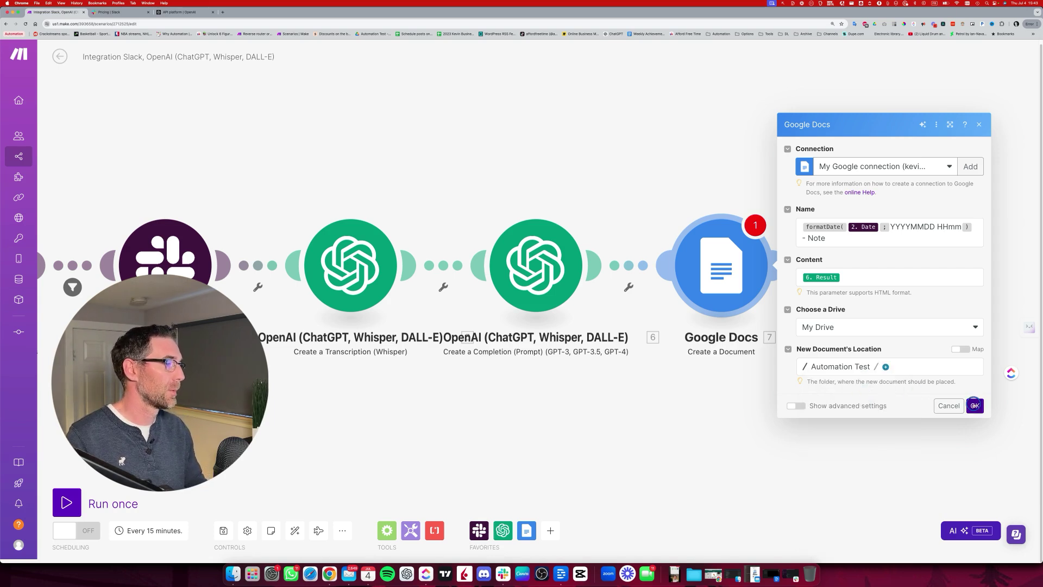
- Confirm the Google Docs module's settings, save the scenario and auto-align its modules
left_click(972, 406)
left_click(223, 530)
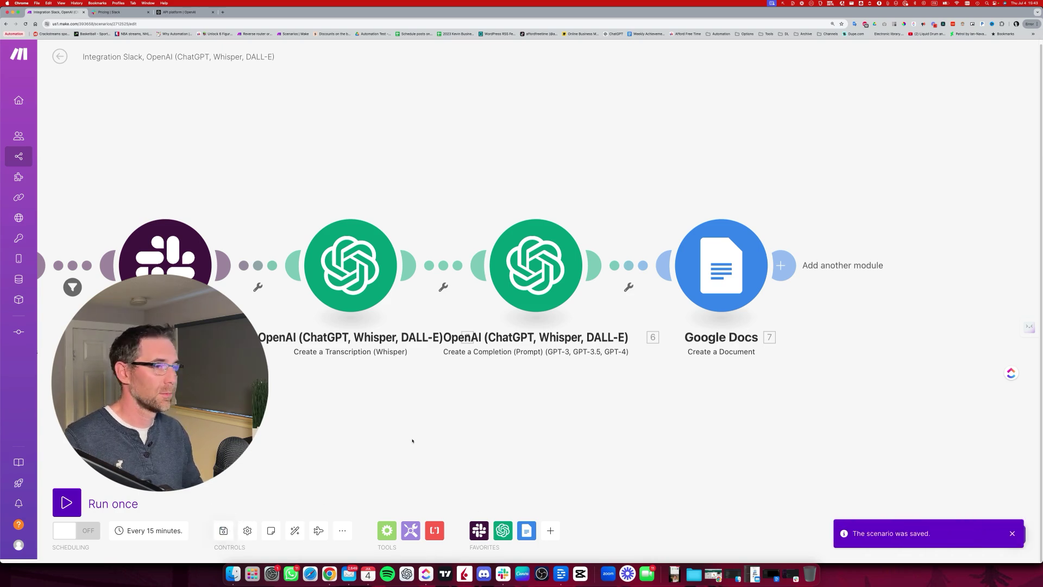
scroll(412, 440, "left", 5)
left_click(294, 530)
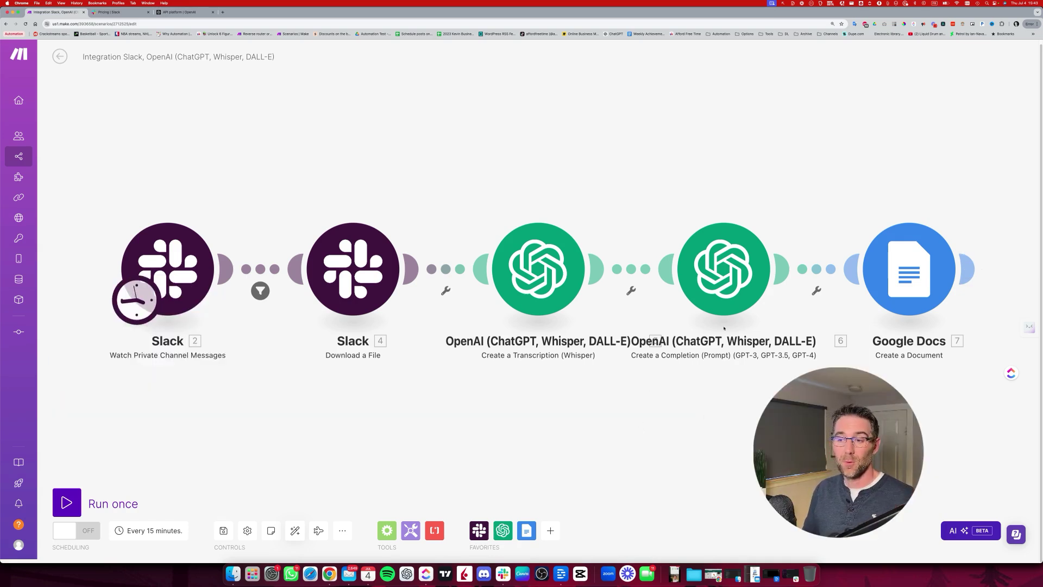
- Check the voice note in Slack's ideas-tests channel, and return to Make to run the scenario once
left_click(502, 573)
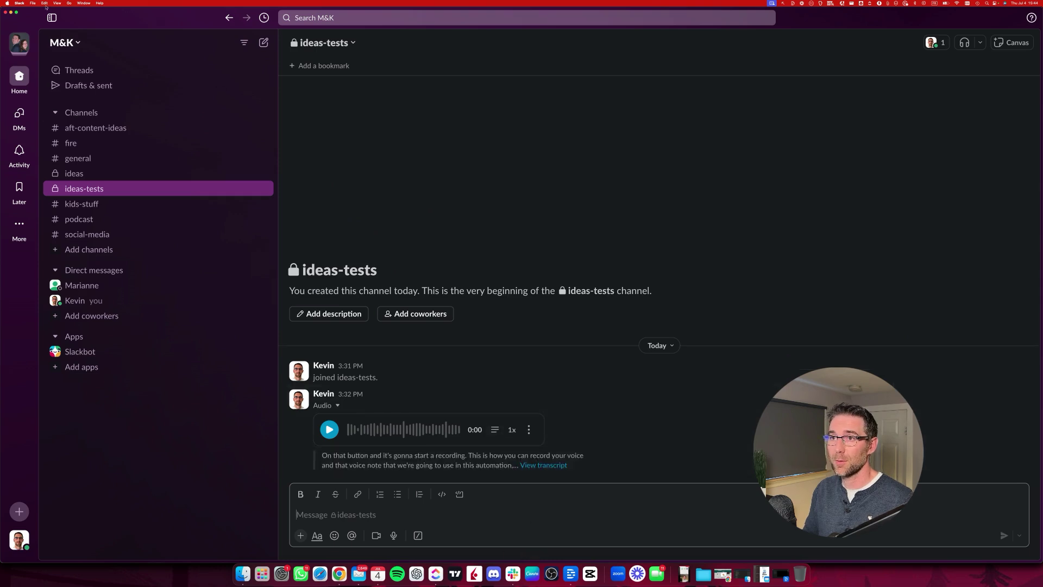
left_click(10, 11)
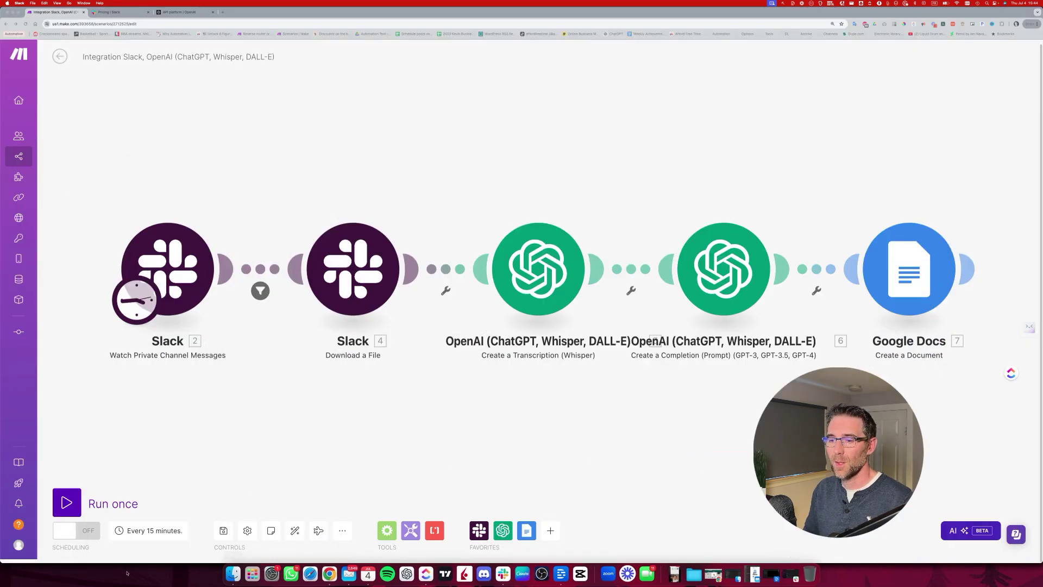
left_click(76, 511)
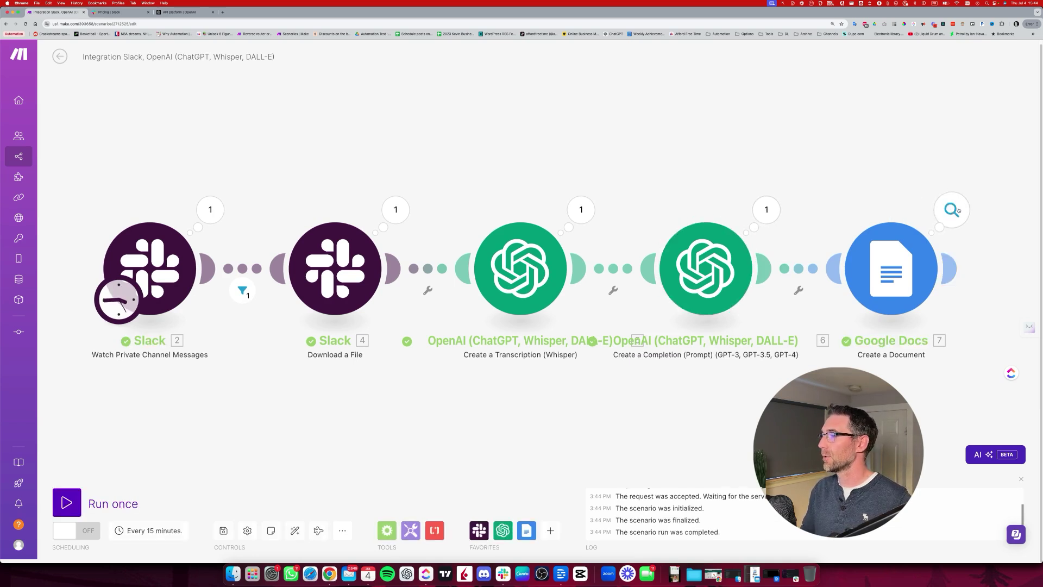
- Inspect the Google Docs module's run details, from the transcript and summary content to the output bundle
left_click(958, 211)
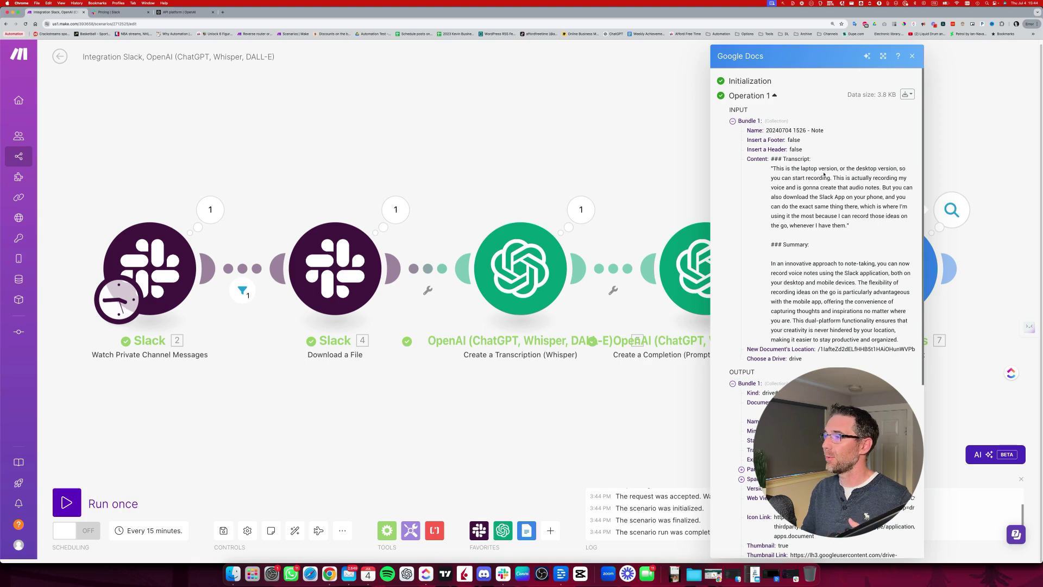
left_click_drag(775, 157, 843, 219)
left_click(773, 257)
left_click_drag(770, 159, 838, 282)
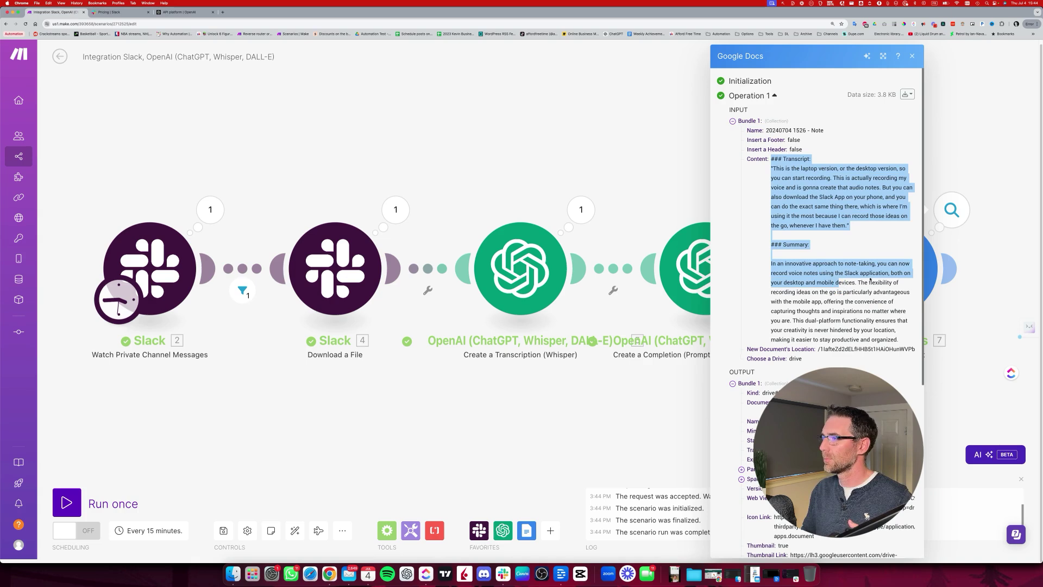
scroll(871, 278, "down", 2)
scroll(871, 278, "down", 1)
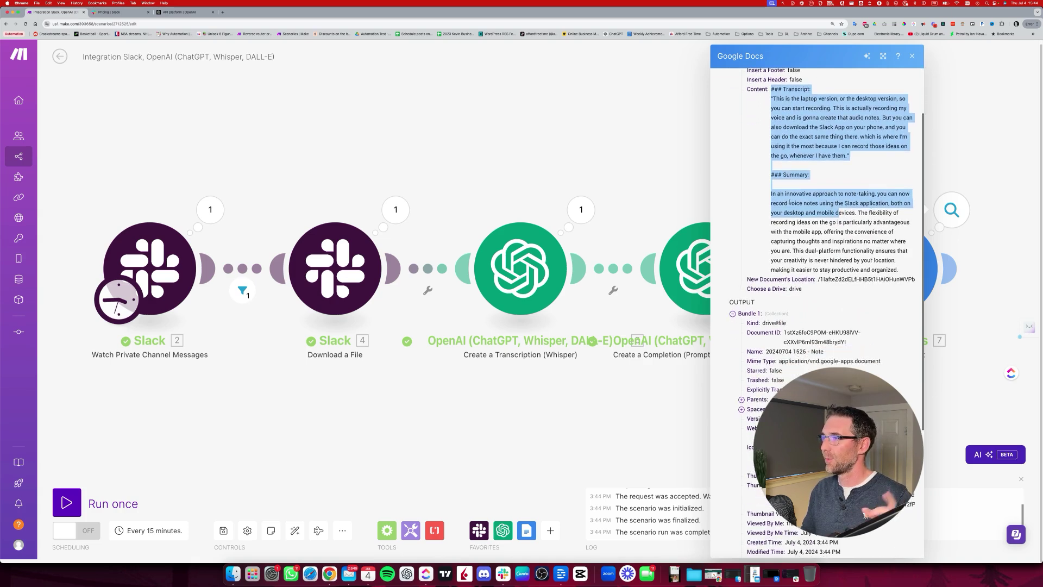
scroll(789, 202, "down", 7)
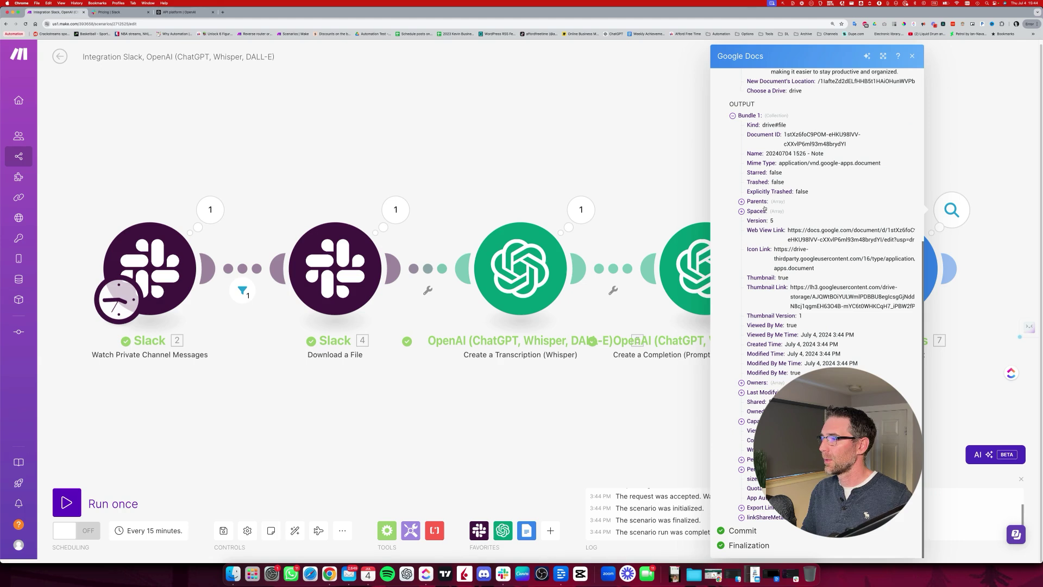
- Open the generated Google Doc from its Web View Link, review its transcript and summary, and close it
left_click_drag(788, 230, 920, 240)
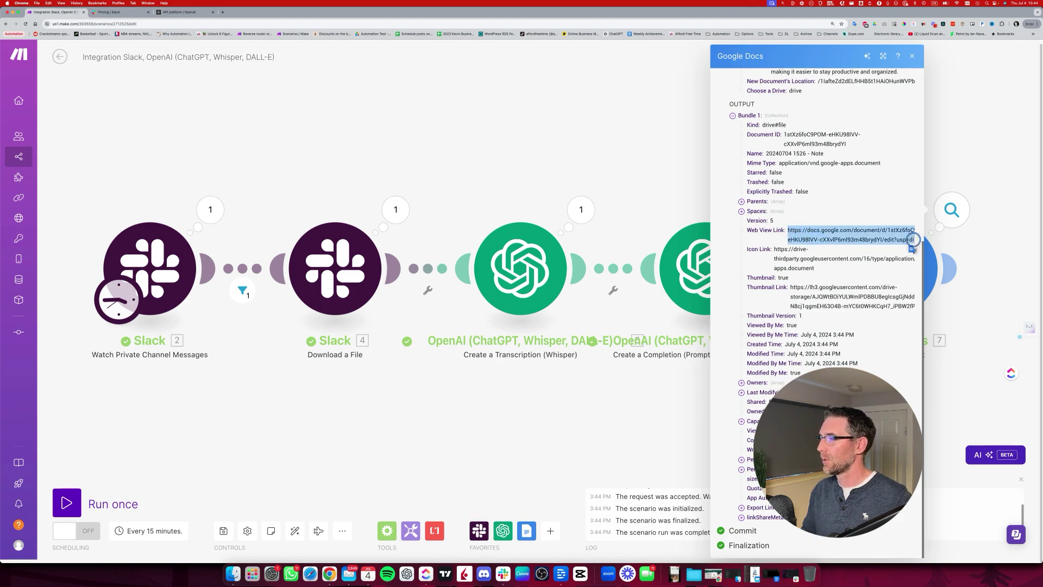
right_click(883, 236)
left_click(902, 260)
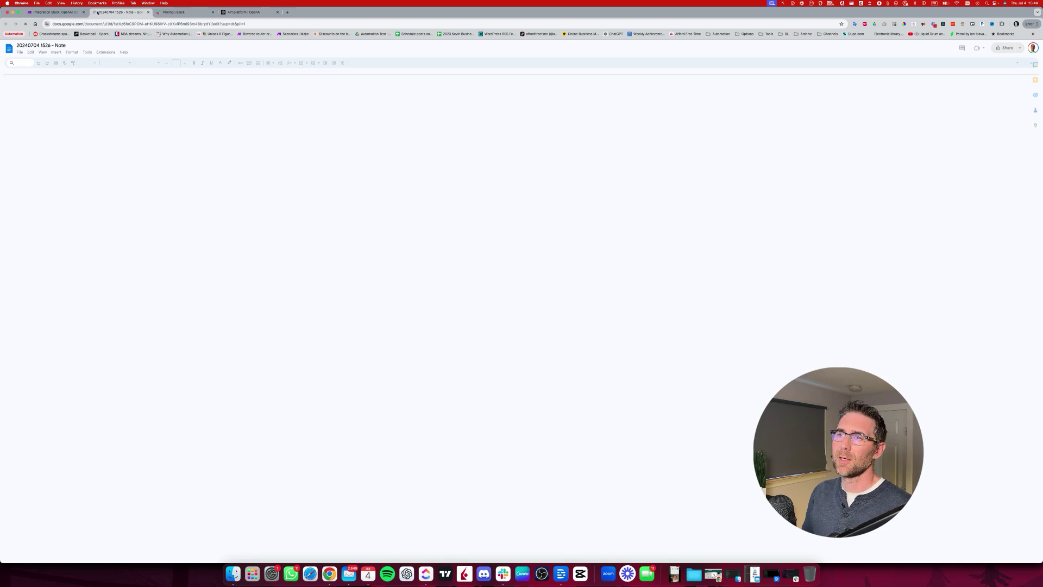
left_click(494, 137)
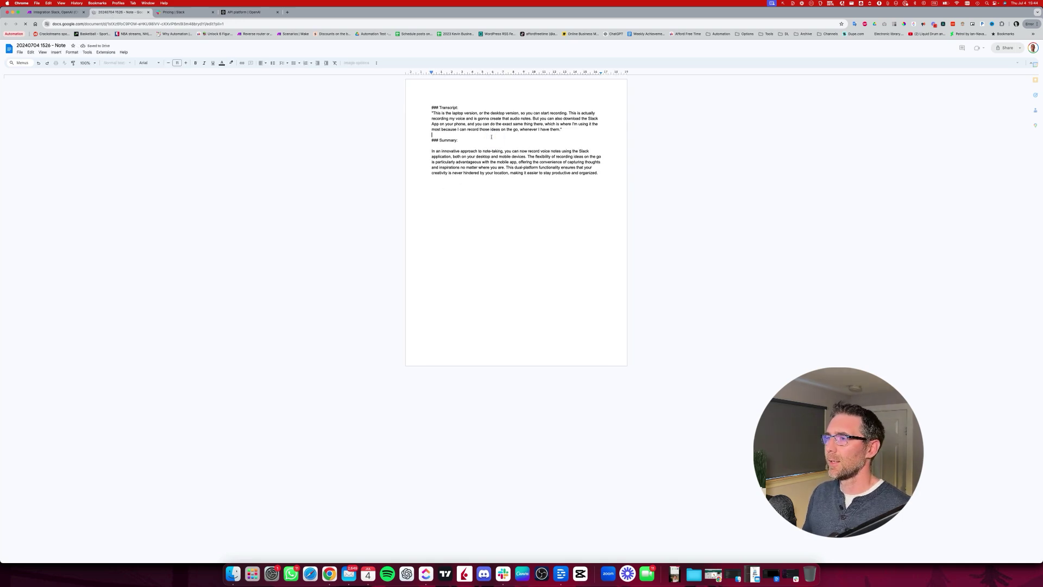
left_click(429, 107)
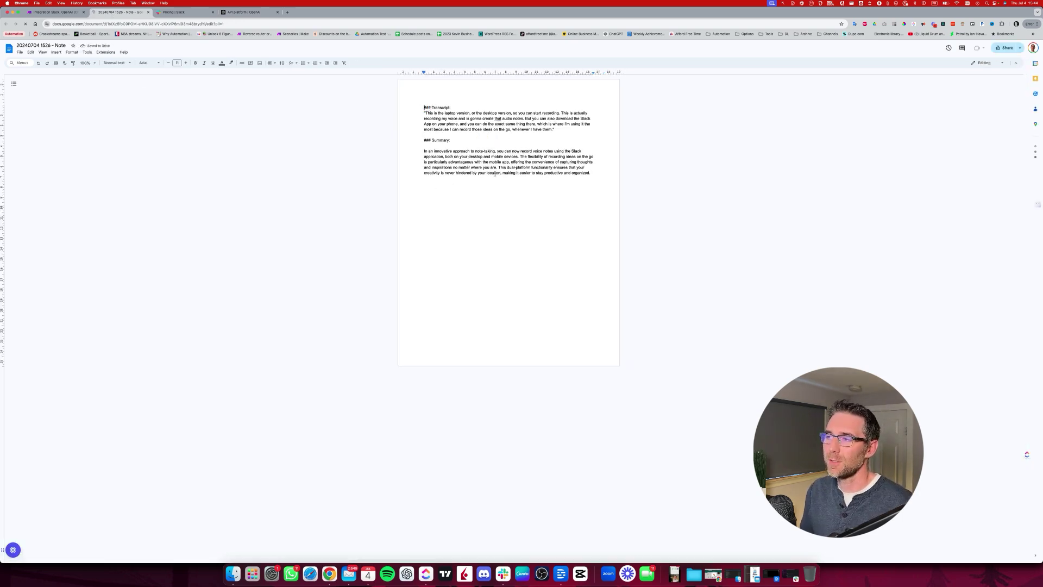
key("super+equal")
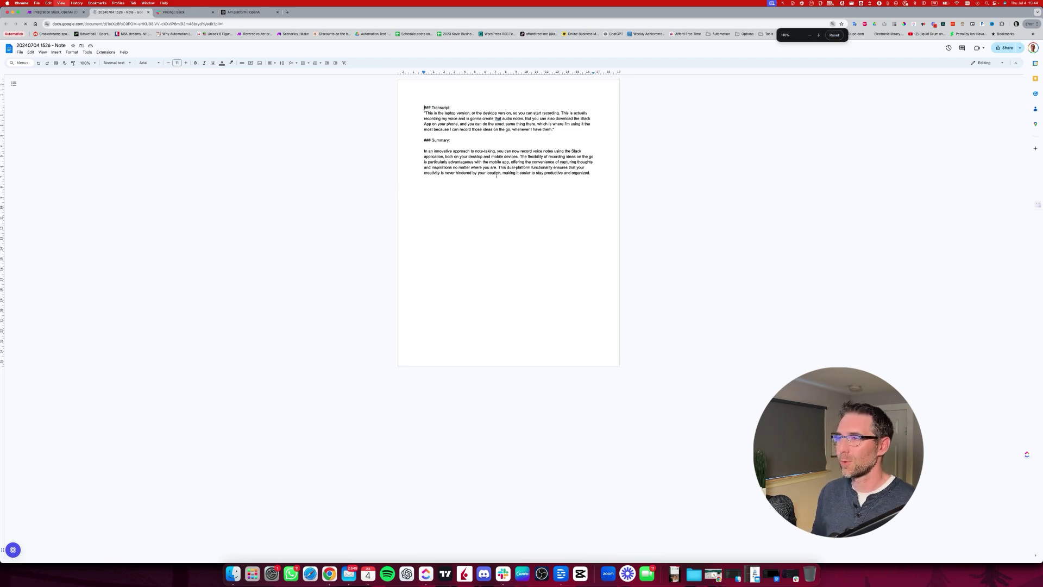
key("super+equal")
key("super+equal")
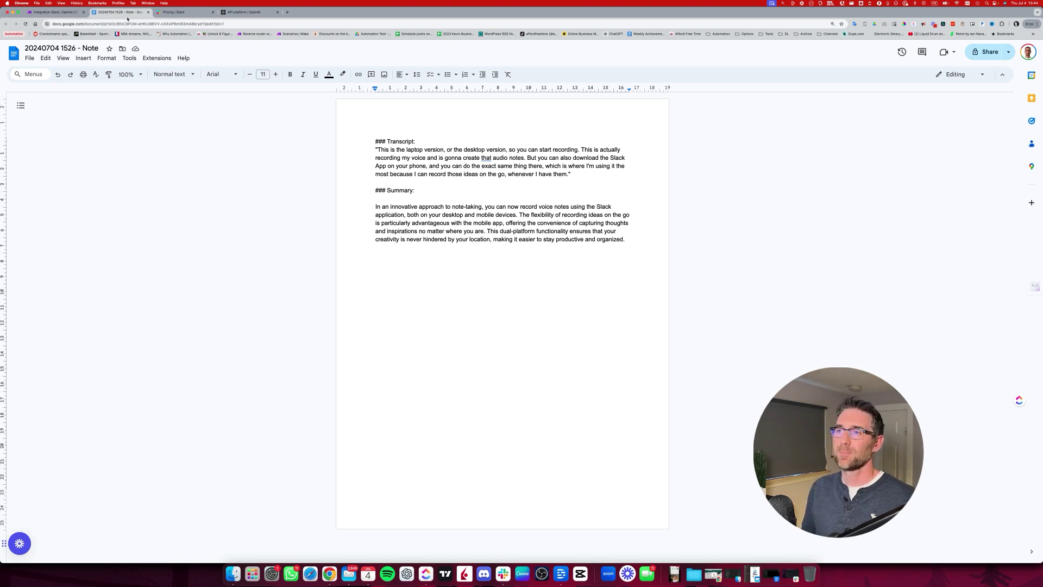
left_click(148, 12)
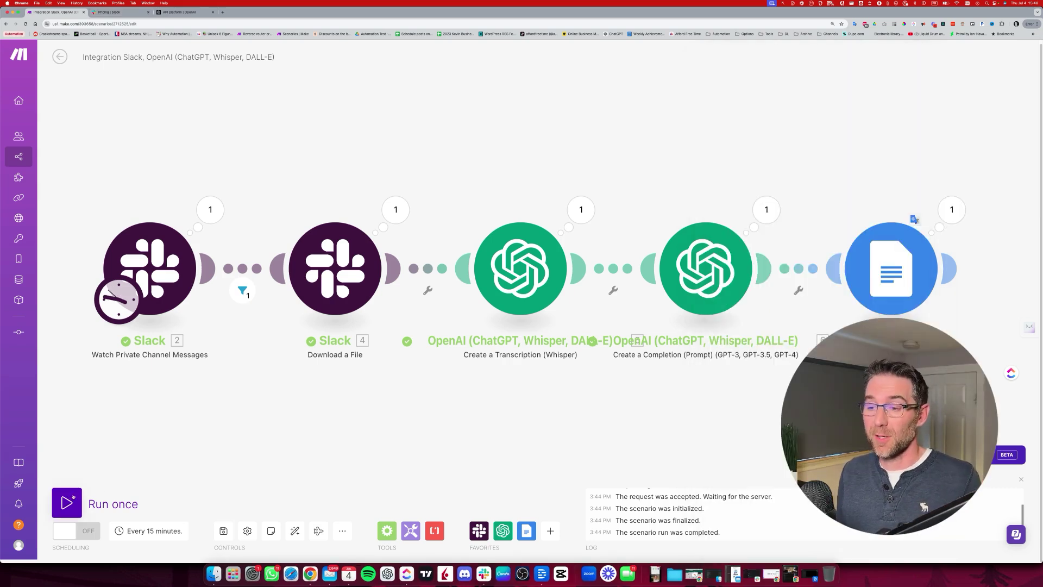
- Turn on scheduling and set the scenario to run every day at 1:46 AM
left_click(63, 535)
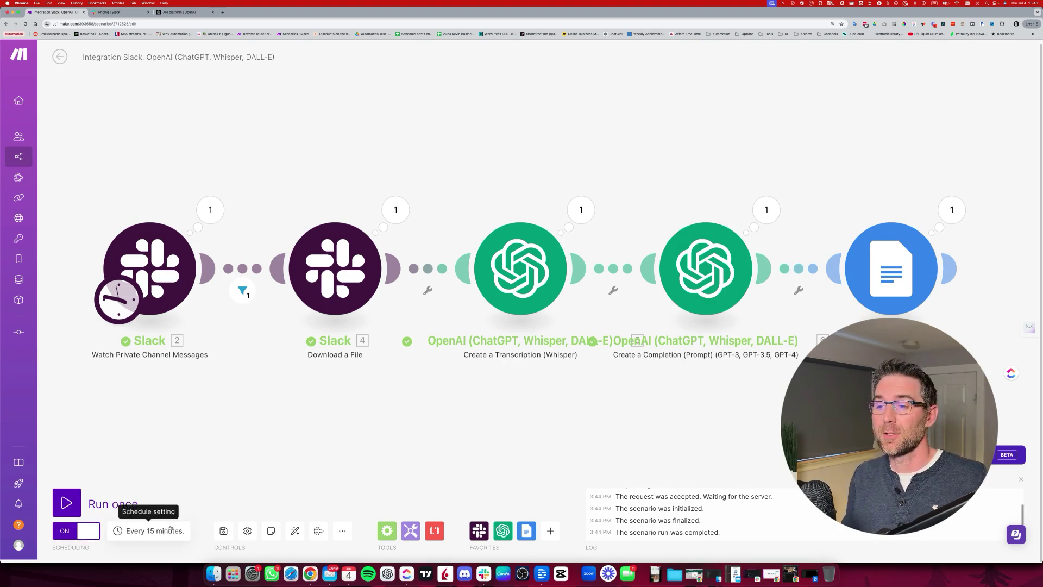
left_click(154, 530)
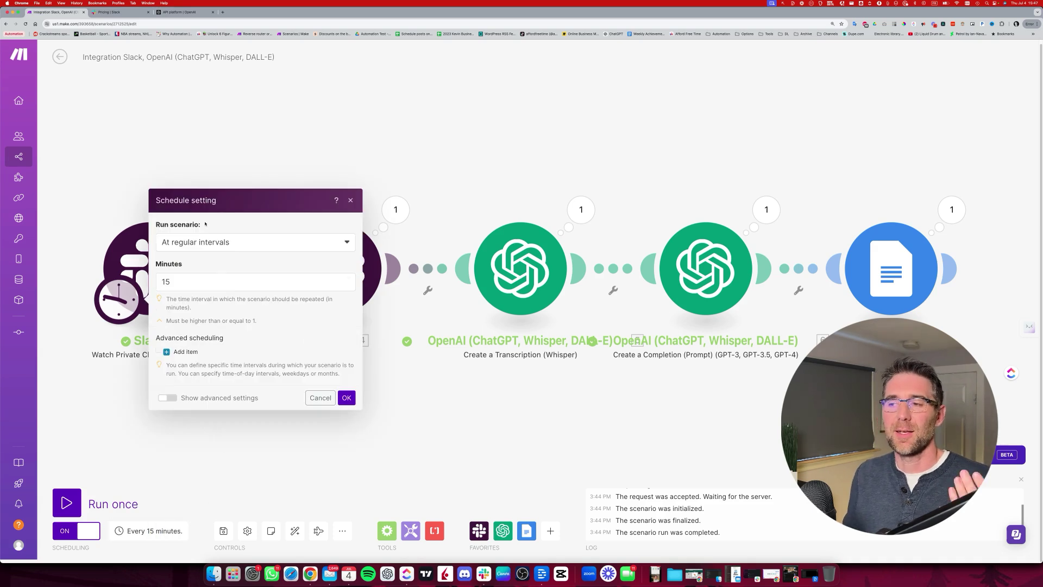
left_click(249, 242)
left_click(200, 292)
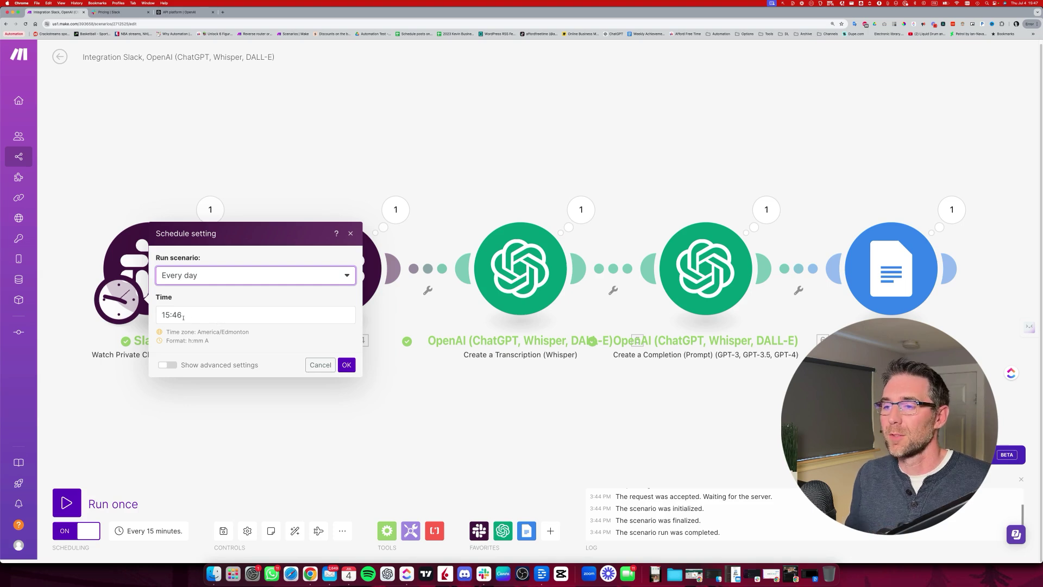
left_click(163, 315)
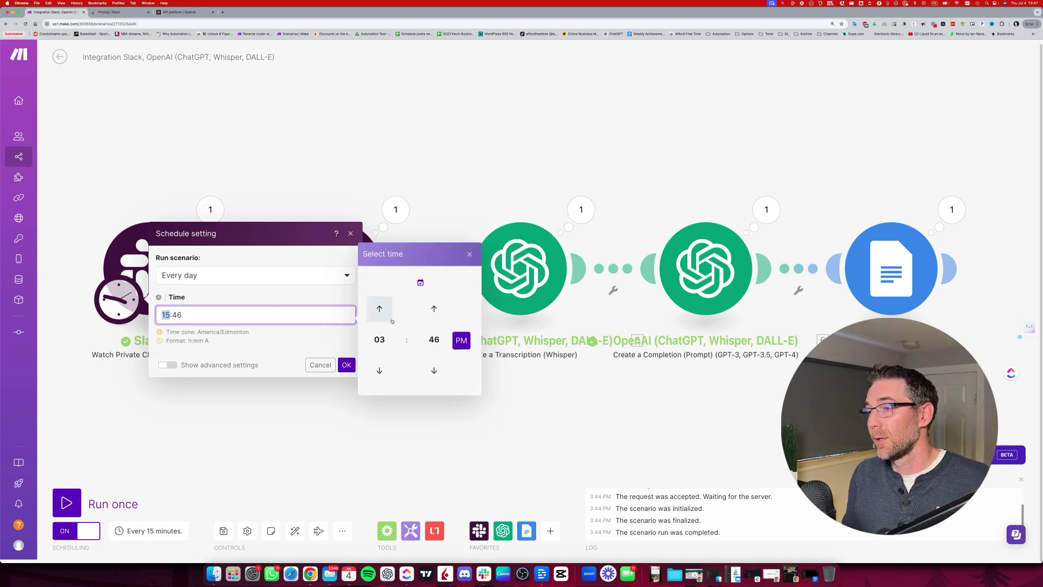
left_click(461, 340)
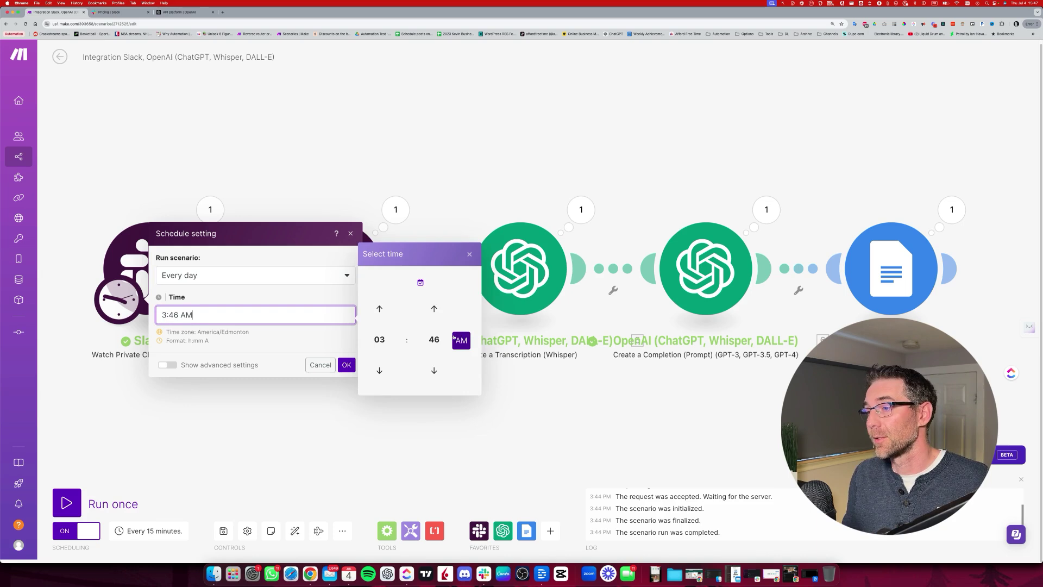
left_click(379, 369)
left_click(379, 370)
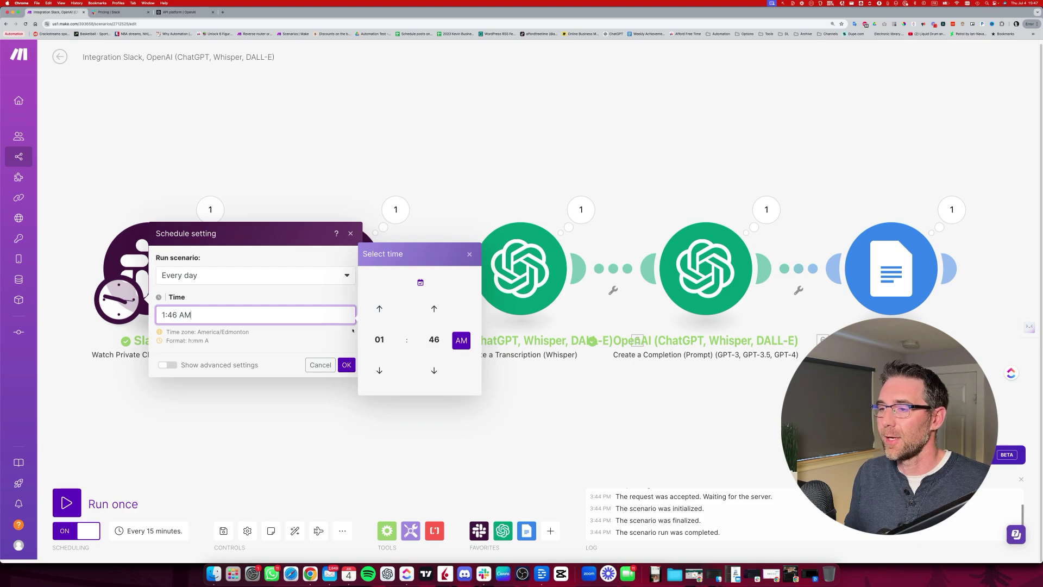
left_click(346, 365)
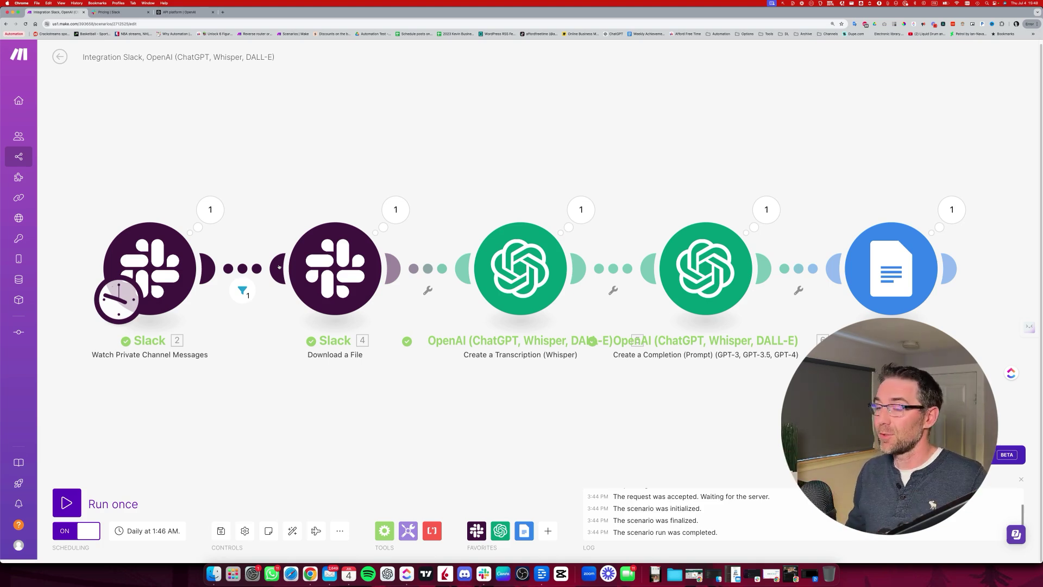
- Select the two Slack modules, Watch Private Channel Messages and Download a File, together on the canvas
mouse_move(156, 106)
left_mouse_down()
mouse_move(158, 189)
mouse_move(163, 116)
left_mouse_up()
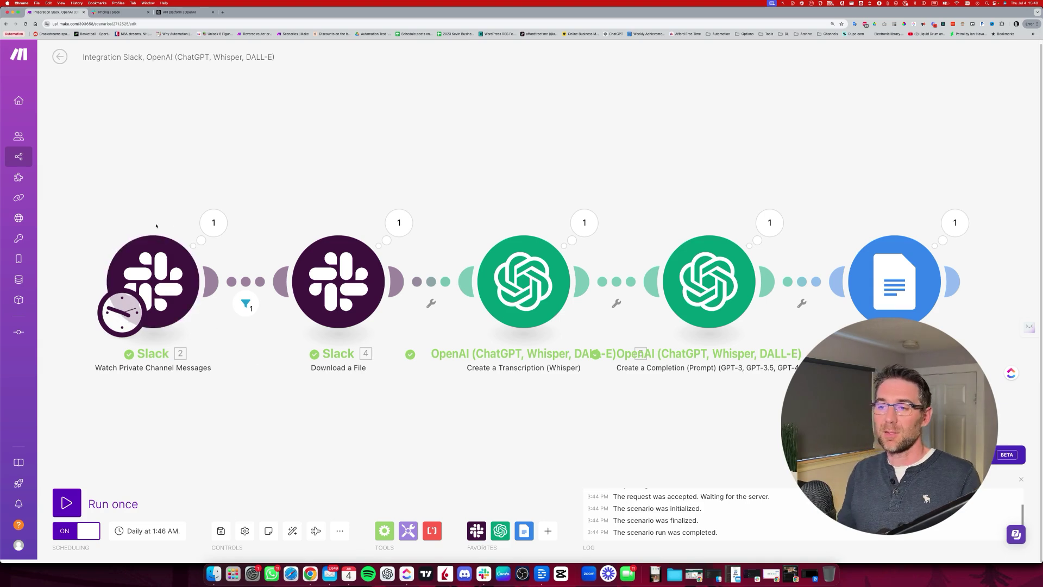
left_click_drag(125, 211, 388, 391)
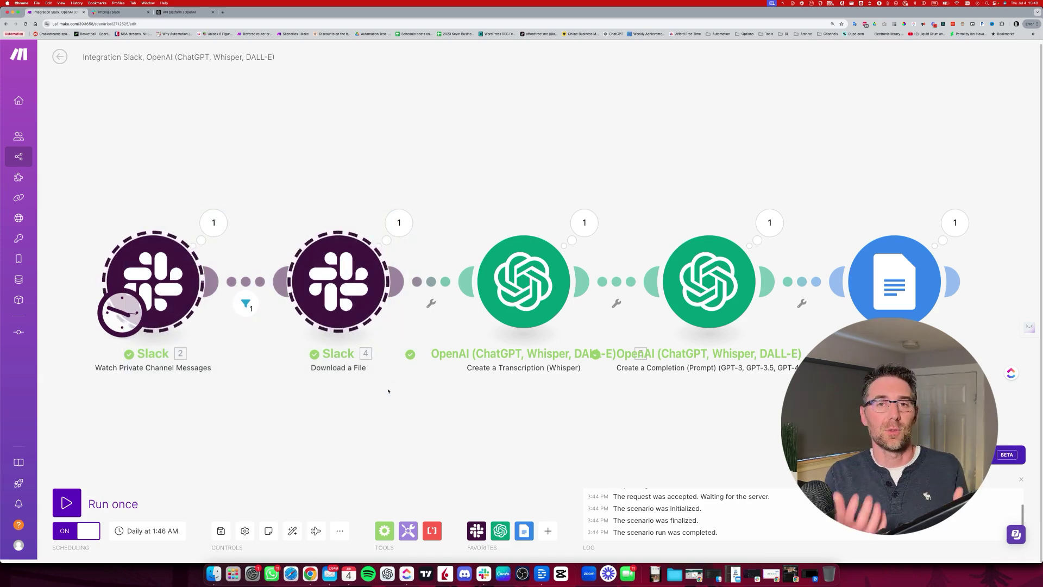